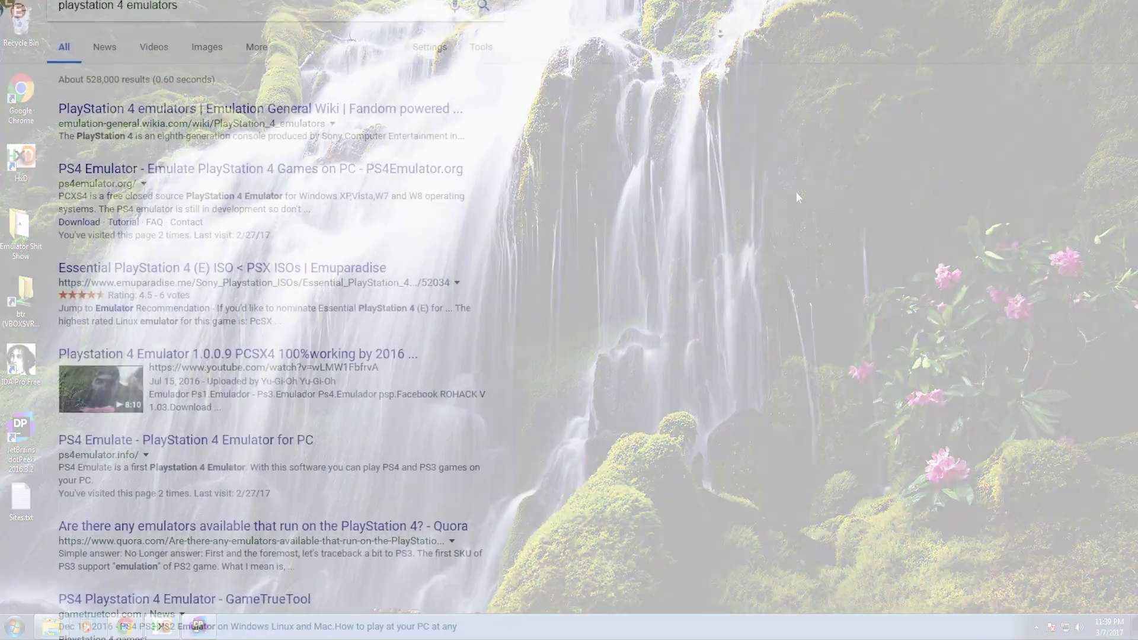
Switch to Chrome and look over the welcome and Getting Started sections of the ESX PlayStation 3 emulator site.
{"action": "middle_click", "coordinate": [720, 34]}
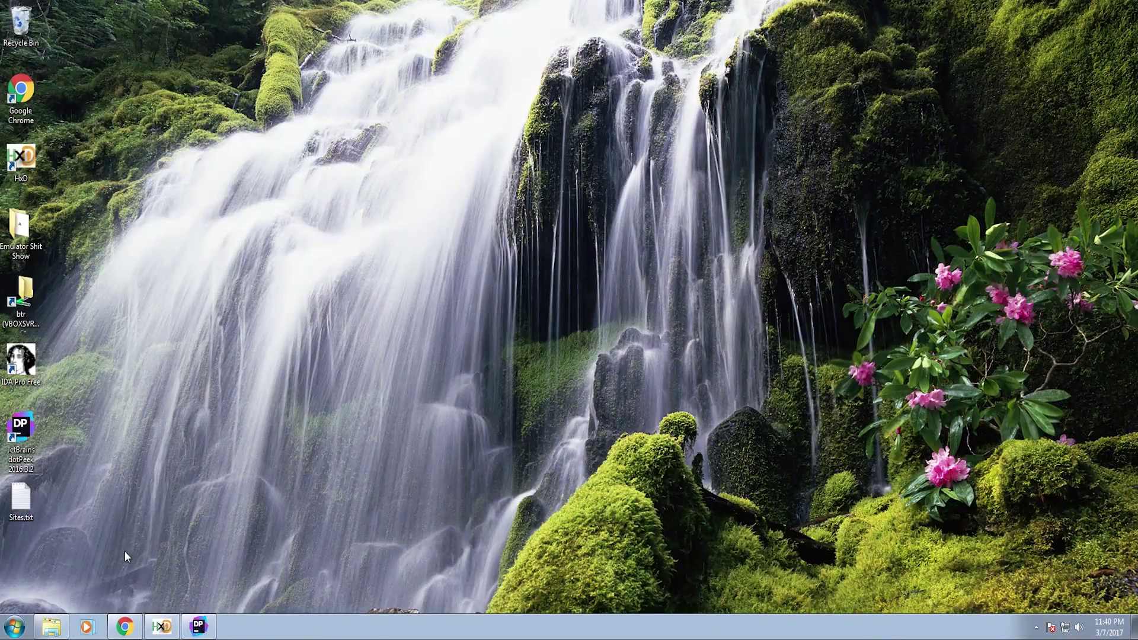
{"action": "left_click", "coordinate": [124, 626]}
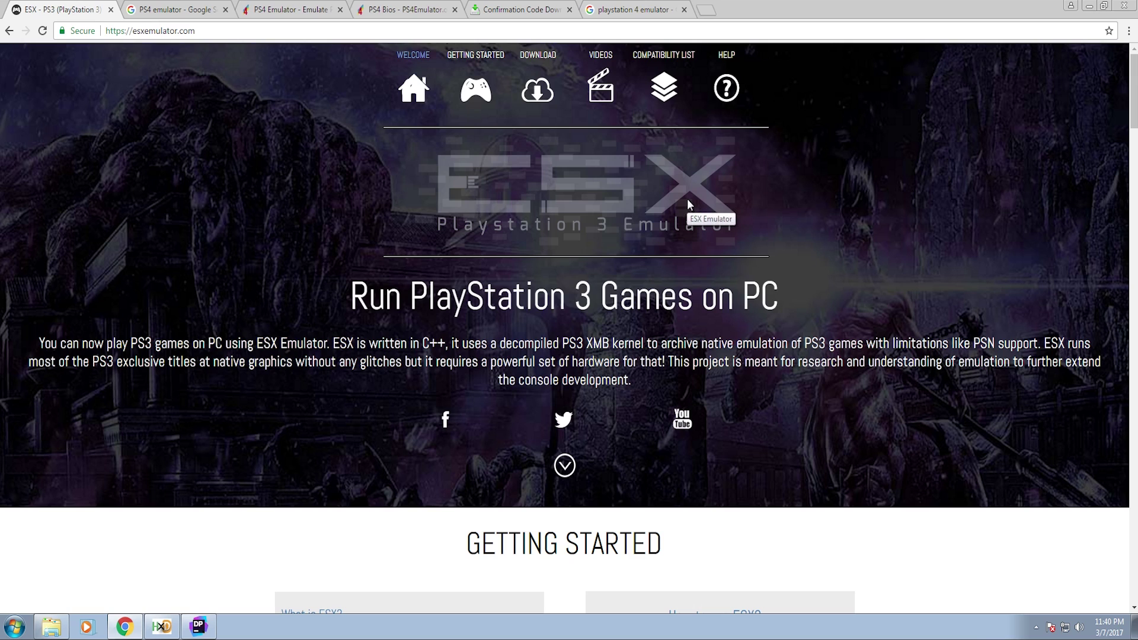
{"action": "scroll", "coordinate": [687, 202], "scroll_direction": "down", "scroll_amount": 8}
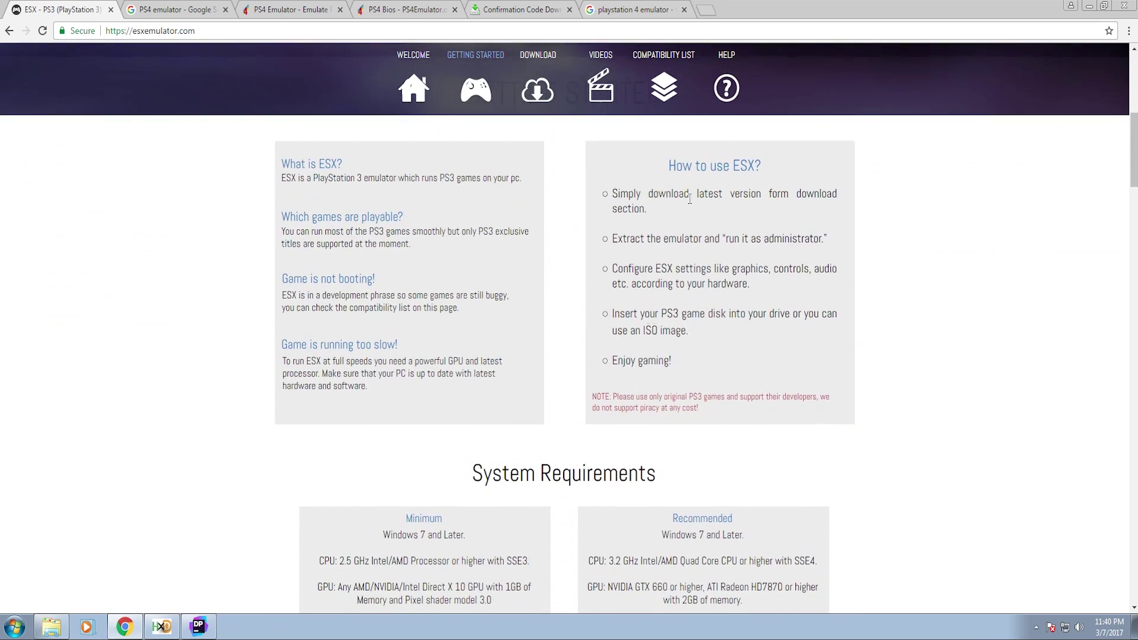
{"action": "scroll", "coordinate": [690, 199], "scroll_direction": "down", "scroll_amount": 1}
{"action": "scroll", "coordinate": [689, 199], "scroll_direction": "up", "scroll_amount": 9}
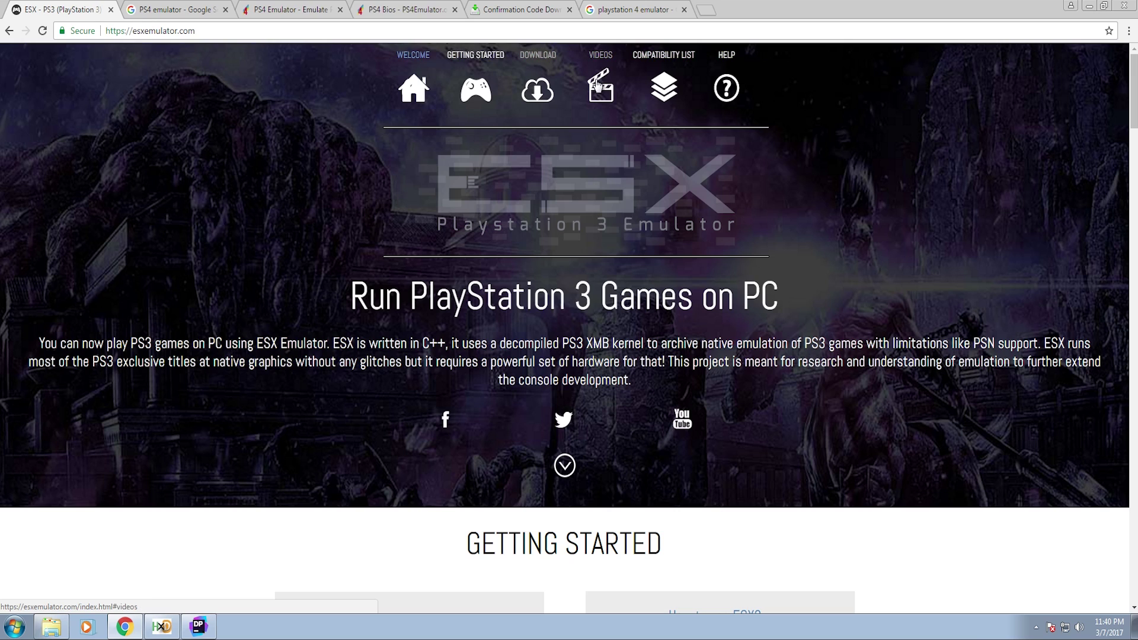
Open the site's compatibility list in a separate tab and review the home page's system requirements and download sections.
{"action": "middle_click", "coordinate": [656, 88]}
{"action": "scroll", "coordinate": [399, 187], "scroll_direction": "down", "scroll_amount": 3}
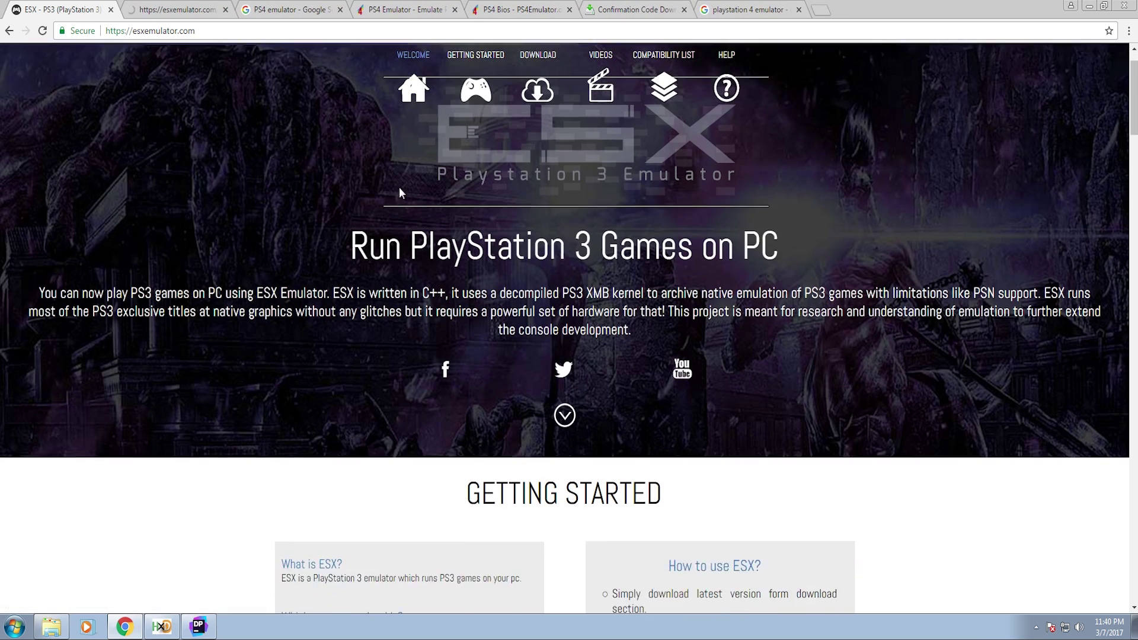
{"action": "scroll", "coordinate": [569, 166], "scroll_direction": "down", "scroll_amount": 5}
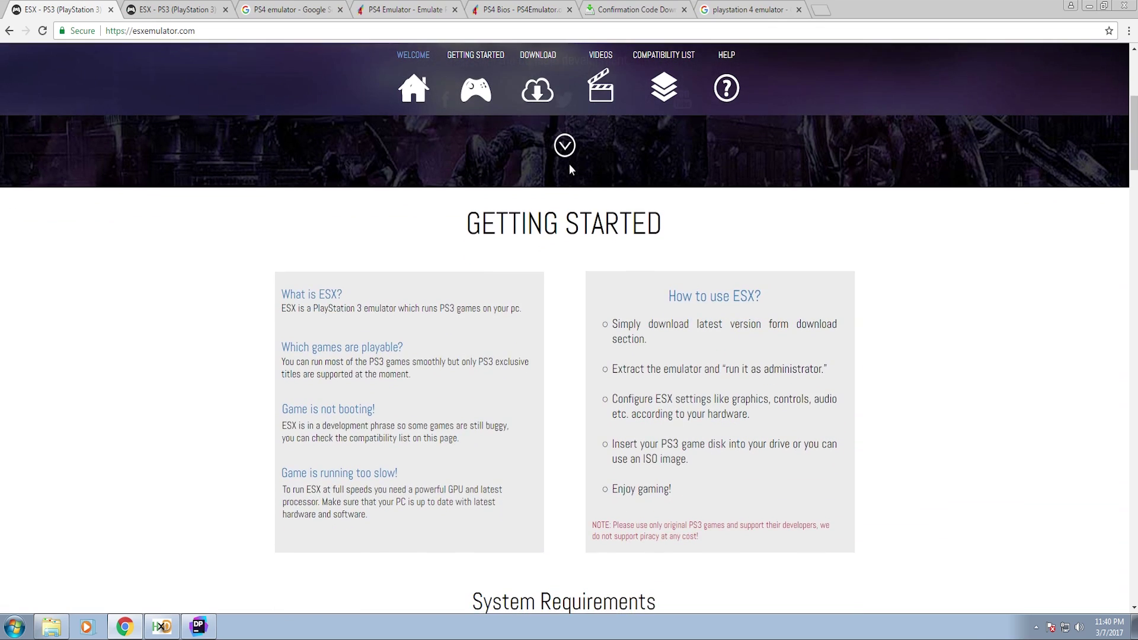
{"action": "scroll", "coordinate": [570, 170], "scroll_direction": "down", "scroll_amount": 6}
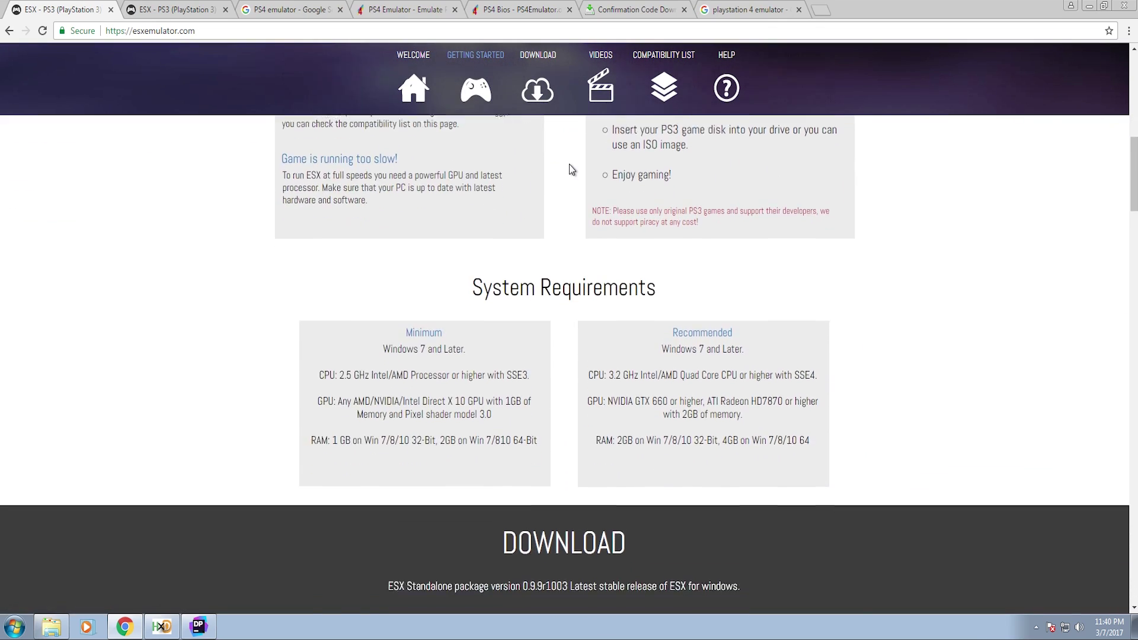
{"action": "scroll", "coordinate": [571, 170], "scroll_direction": "down", "scroll_amount": 4}
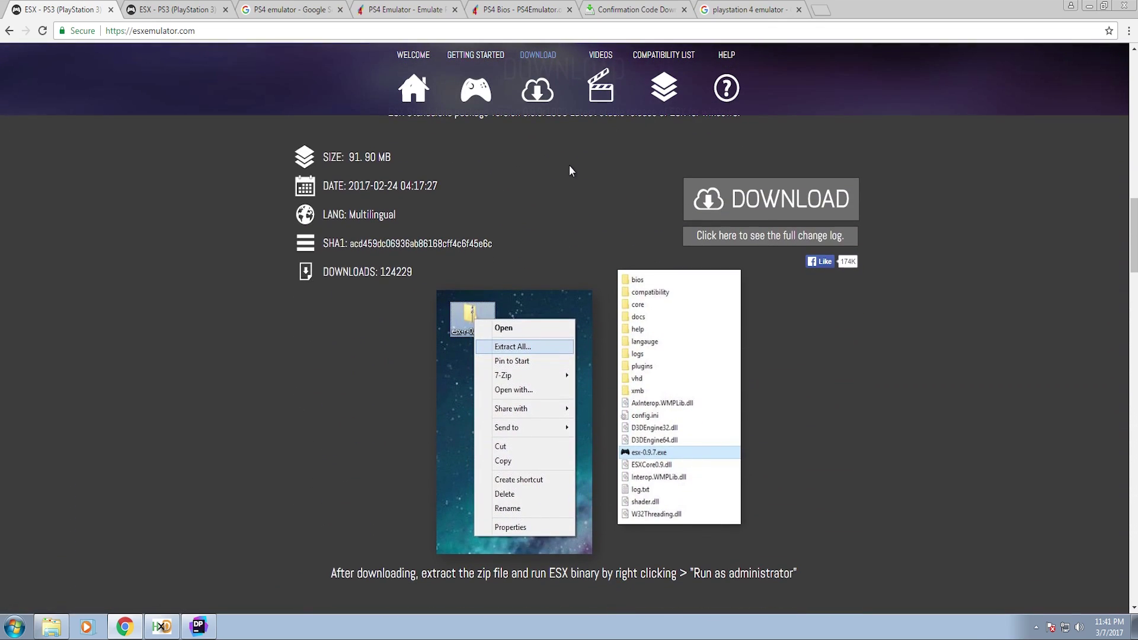
{"action": "scroll", "coordinate": [569, 166], "scroll_direction": "down", "scroll_amount": 7}
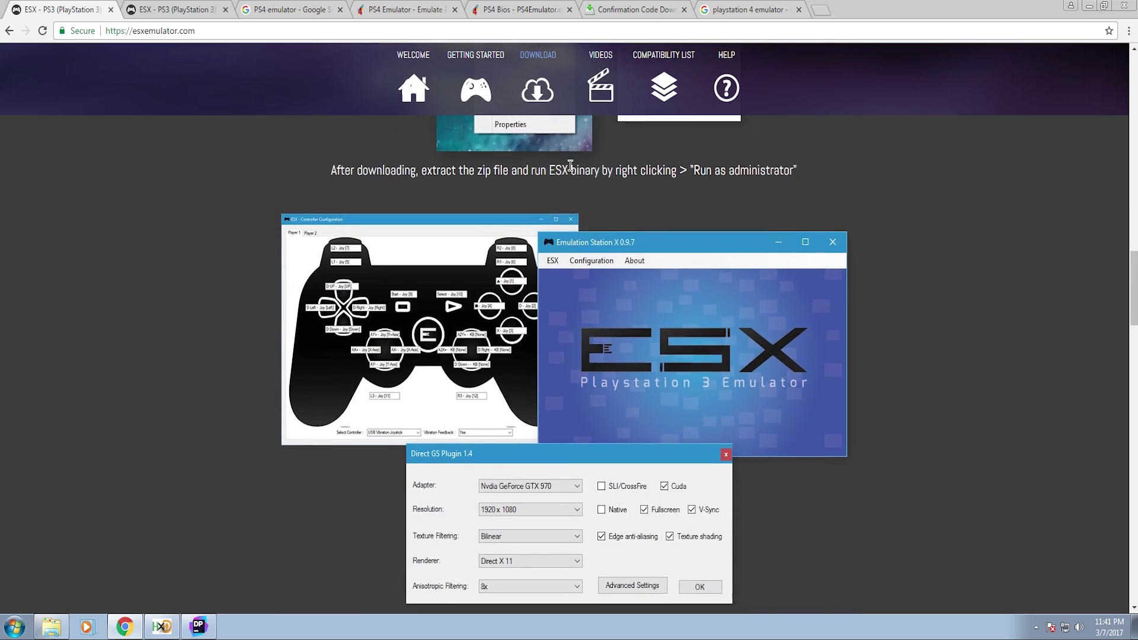
Review the ESX compatibility overview, open the full compatibility list and look through its playable exclusive titles.
{"action": "key", "text": "ctrl+Tab"}
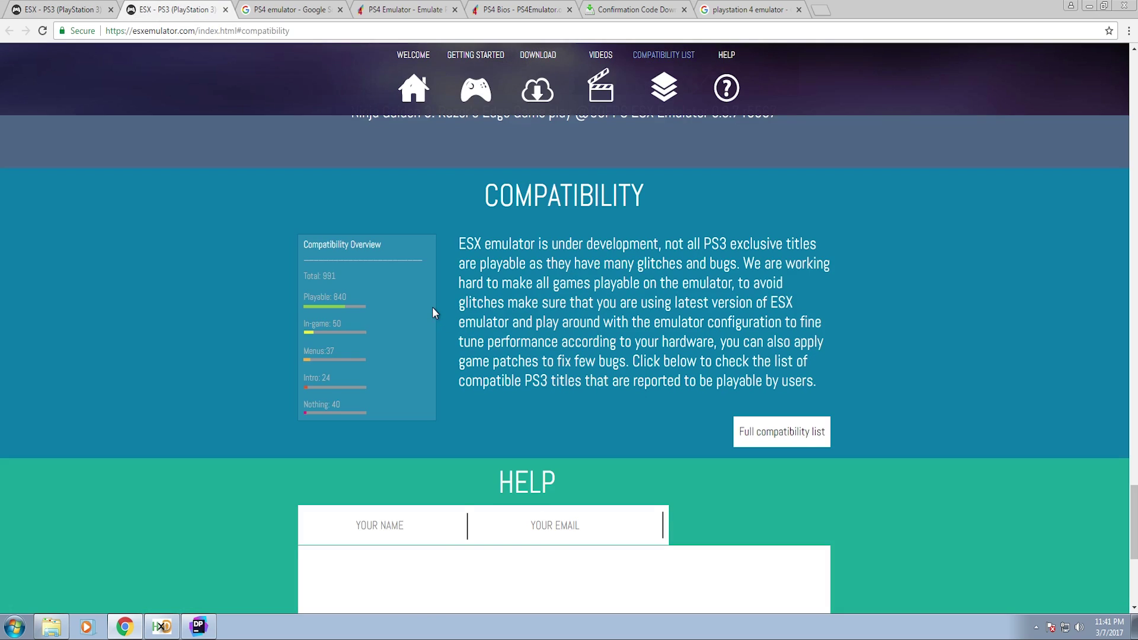
{"action": "scroll", "coordinate": [433, 307], "scroll_direction": "up", "scroll_amount": 1}
{"action": "scroll", "coordinate": [434, 308], "scroll_direction": "down", "scroll_amount": 1}
{"action": "scroll", "coordinate": [372, 342], "scroll_direction": "down", "scroll_amount": 6}
{"action": "scroll", "coordinate": [319, 366], "scroll_direction": "up", "scroll_amount": 7}
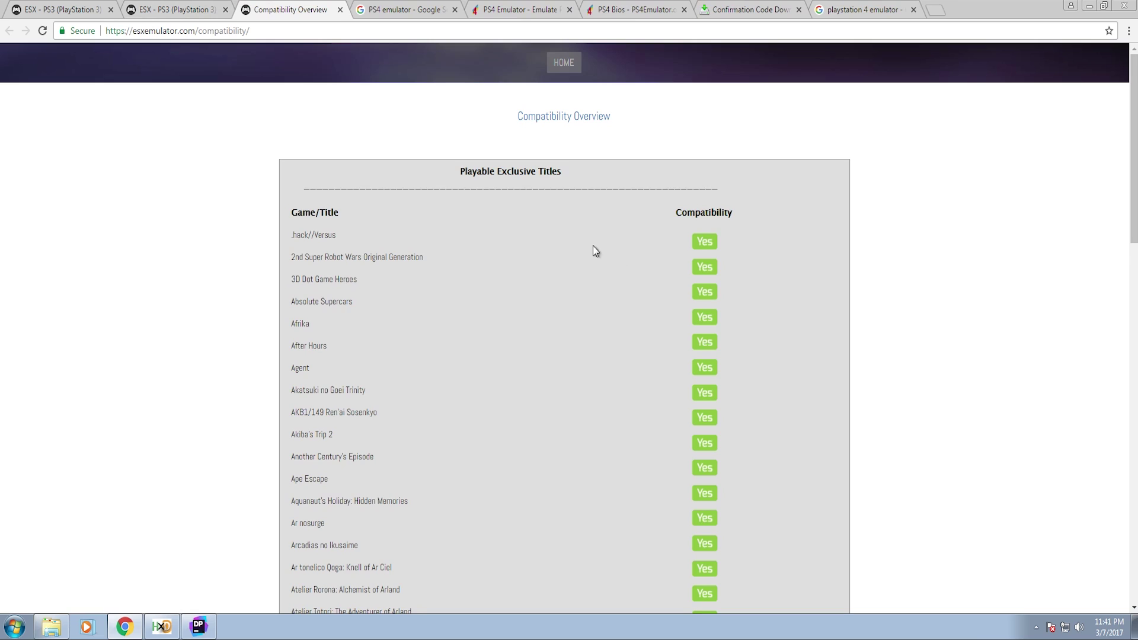
{"action": "scroll", "coordinate": [1120, 162], "scroll_direction": "down", "scroll_amount": 1}
{"action": "left_click_drag", "start_coordinate": [1132, 178], "coordinate": [1135, 559]}
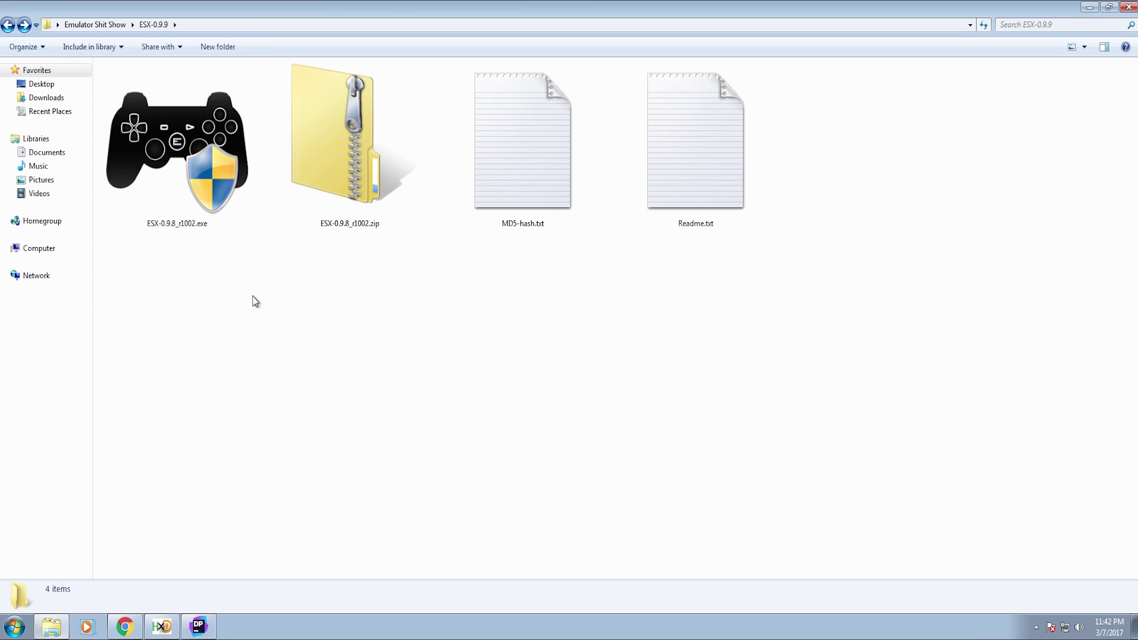
Run ESX-0.9.8_r1002.exe from the ESX-0.9.9 folder, allow it to make changes and extract its files.
{"action": "double_click", "coordinate": [194, 203]}
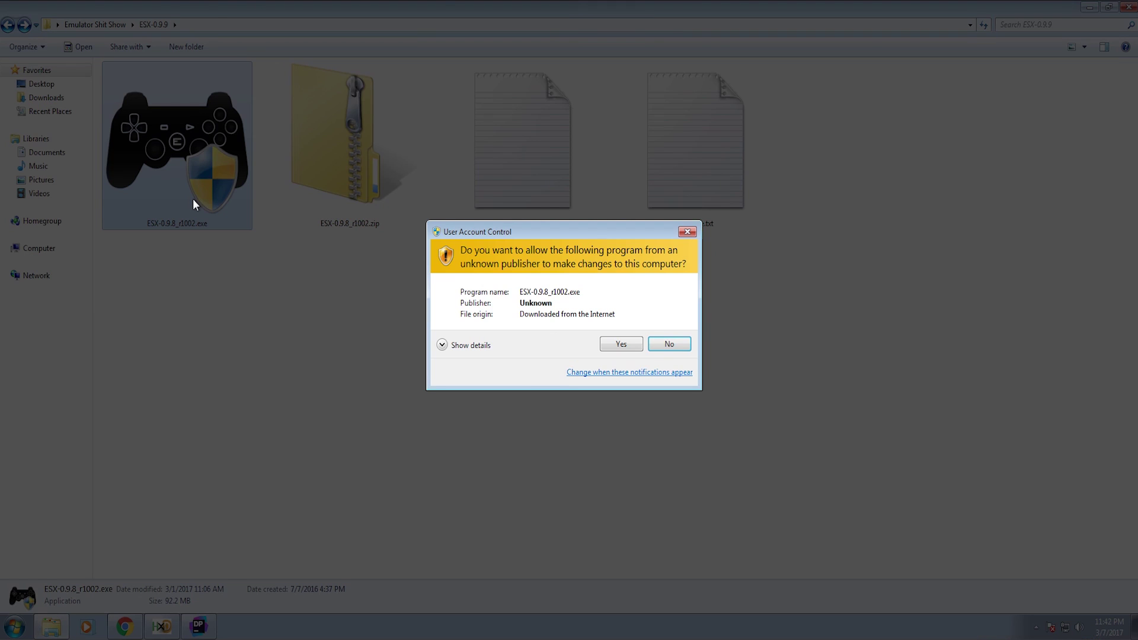
{"action": "left_click", "coordinate": [626, 344]}
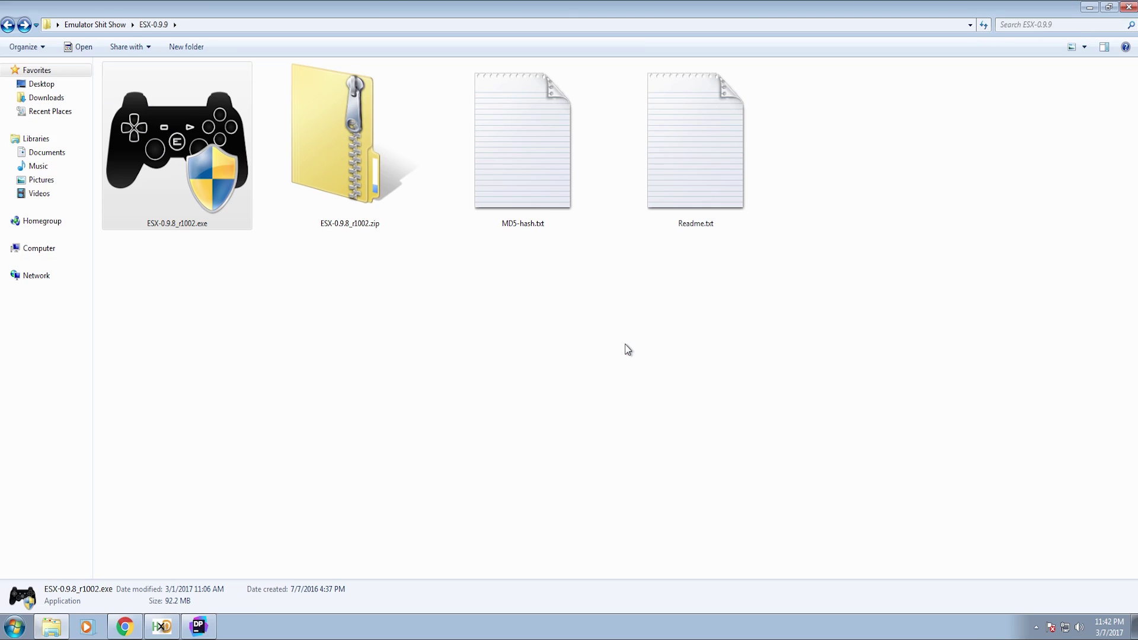
{"action": "left_click", "coordinate": [542, 333]}
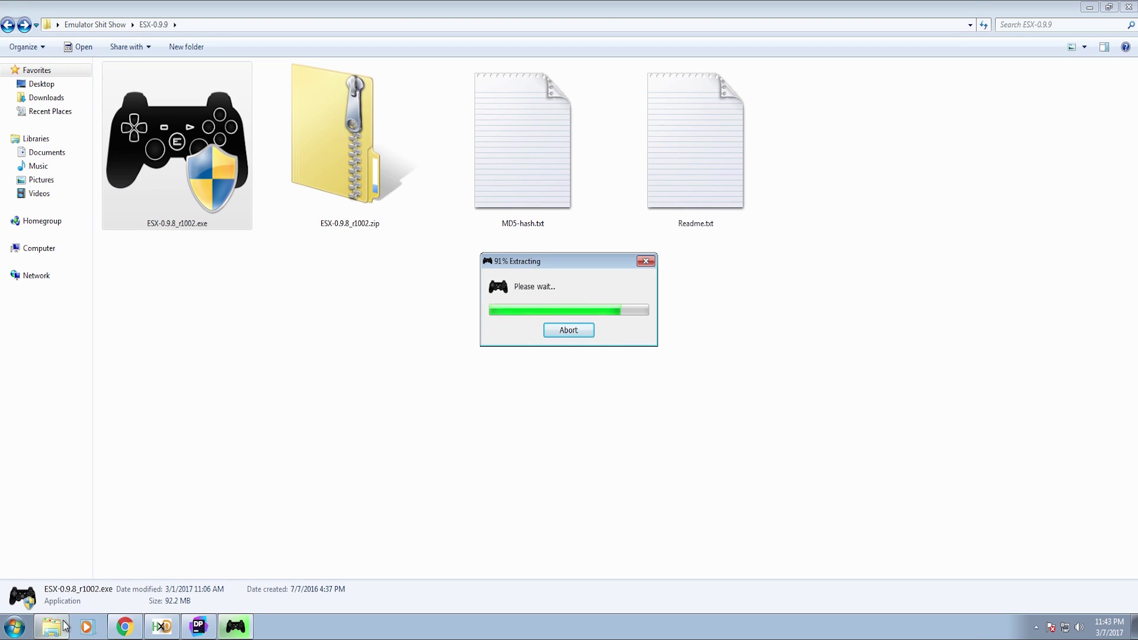
{"action": "key", "text": "Return"}
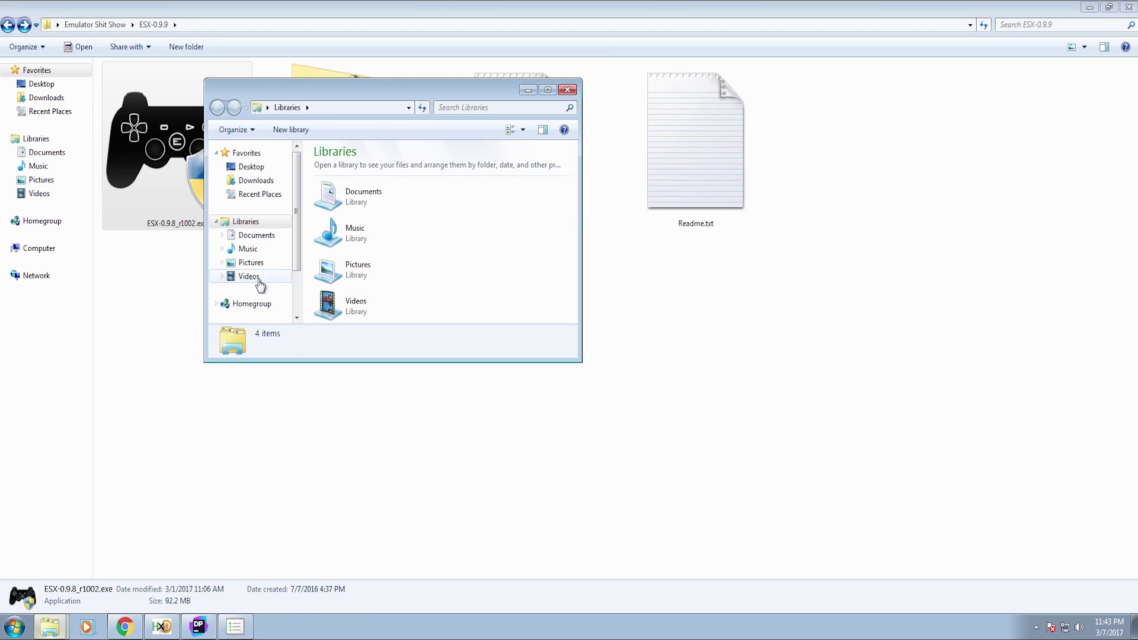
Inspect ESX-0.9.8_r1002.zip in the C: drive's ESX Emulator folder and try to open AxInterop.WMPLib.dll inside it.
{"action": "double_click", "coordinate": [369, 90]}
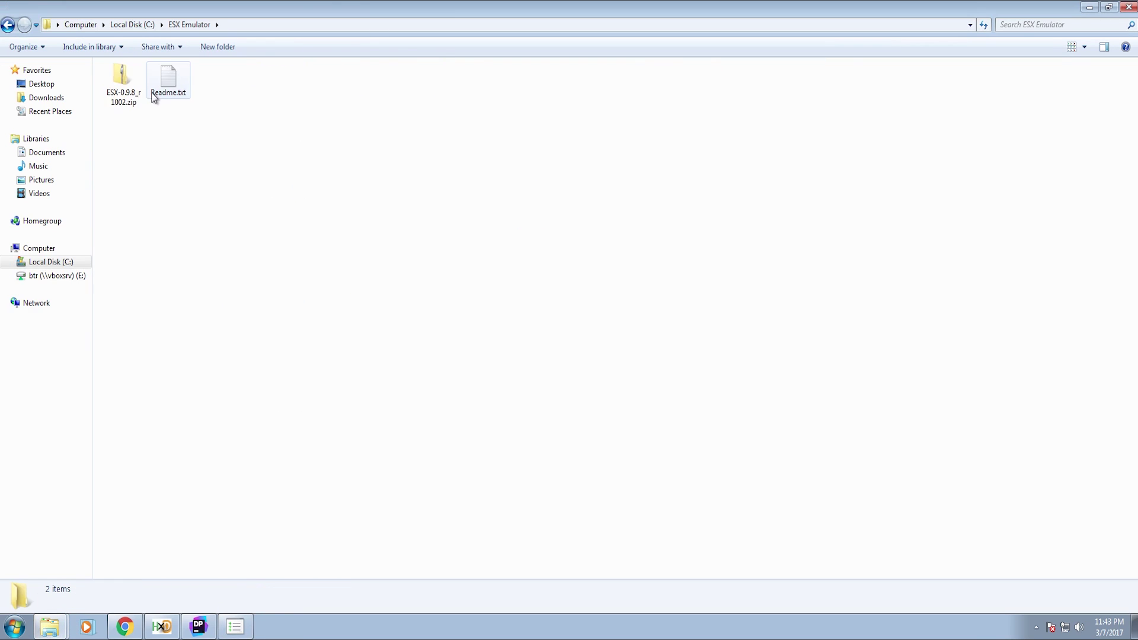
{"action": "left_click", "coordinate": [181, 120]}
{"action": "double_click", "coordinate": [180, 120]}
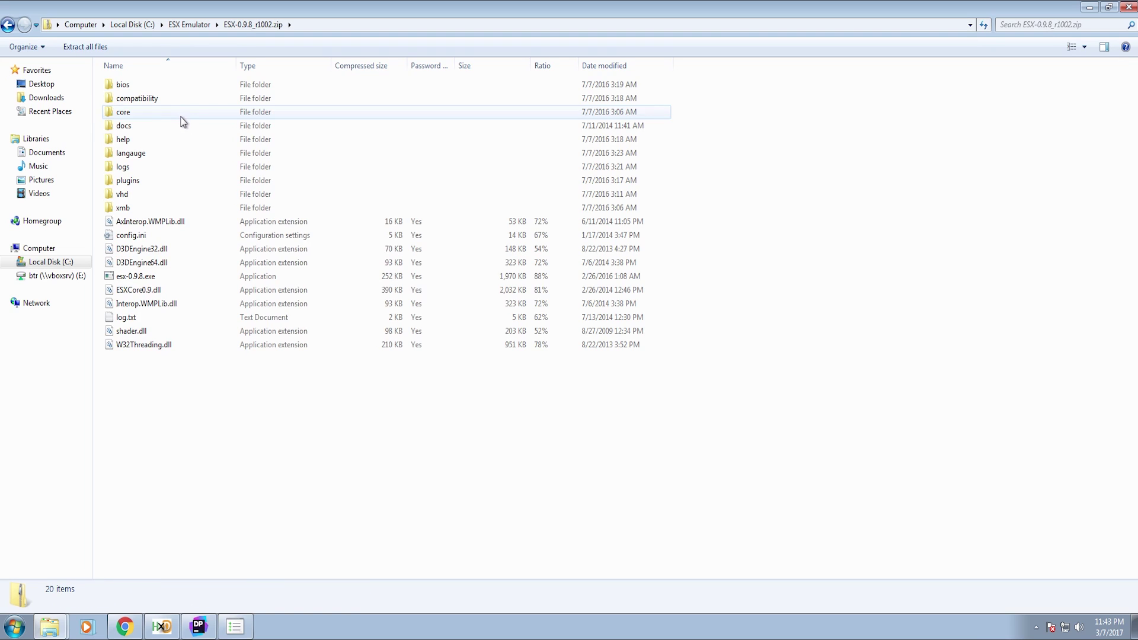
{"action": "double_click", "coordinate": [428, 223]}
{"action": "left_click", "coordinate": [641, 331]}
{"action": "key", "text": "BackSpace"}
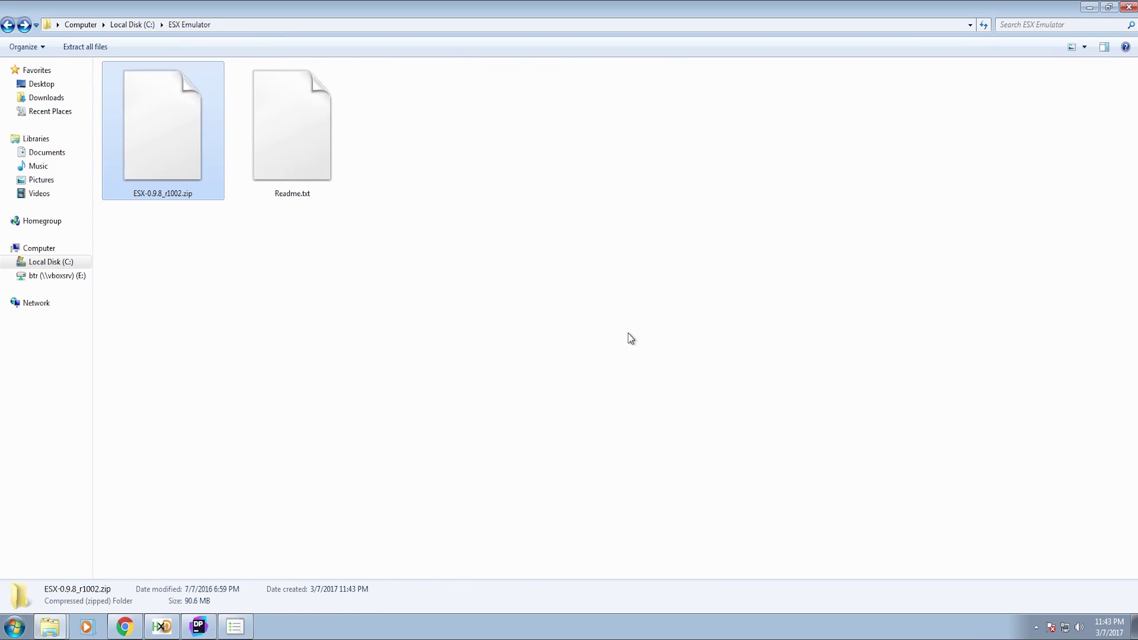
Open Readme.txt in the ESX Emulator folder, select the esxmirror.ml/password address and close the file.
{"action": "double_click", "coordinate": [325, 152]}
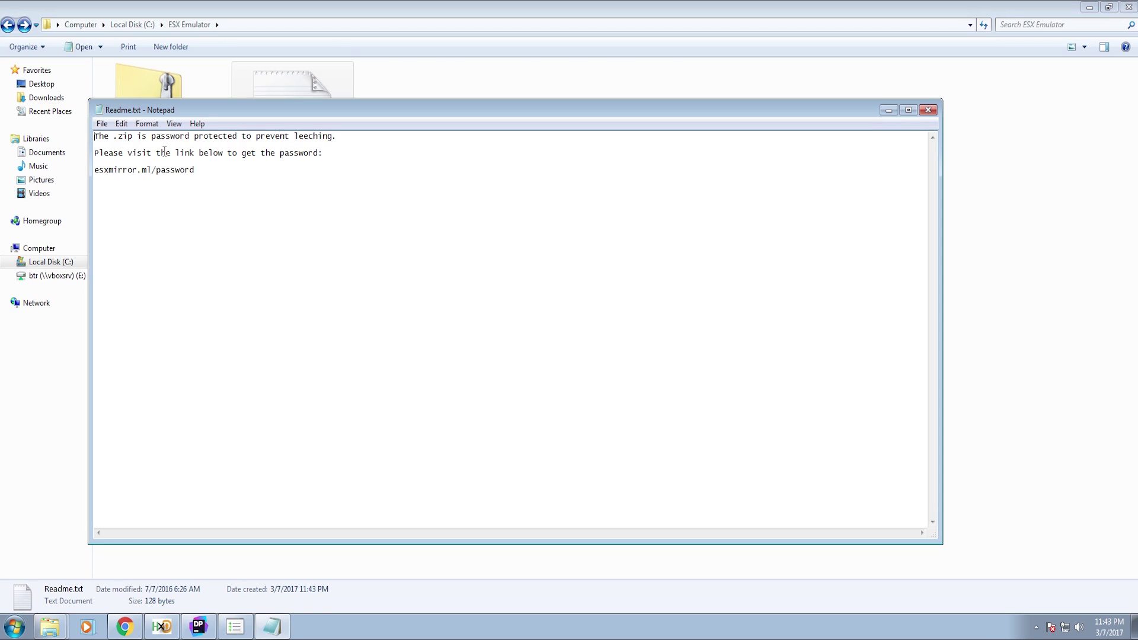
{"action": "left_click_drag", "start_coordinate": [199, 172], "coordinate": [104, 171]}
{"action": "left_click", "coordinate": [928, 110]}
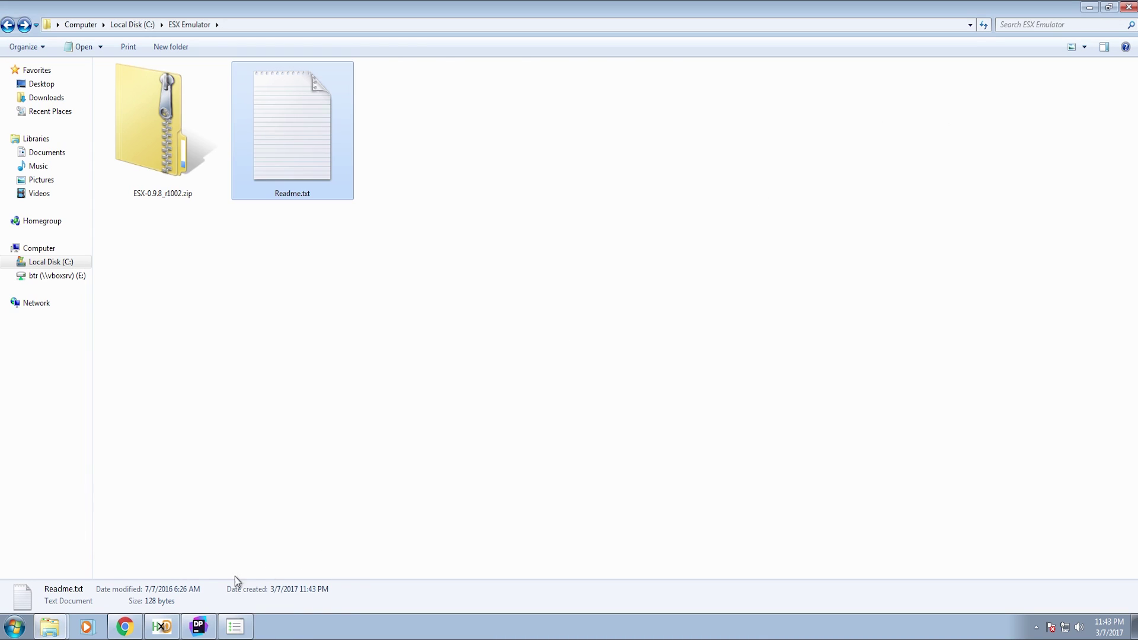
Switch to Chrome and request the download of PASSWORD_ESX-0.98r1002_x64.txt from the esxmirror.ml password page.
{"action": "left_click", "coordinate": [124, 627]}
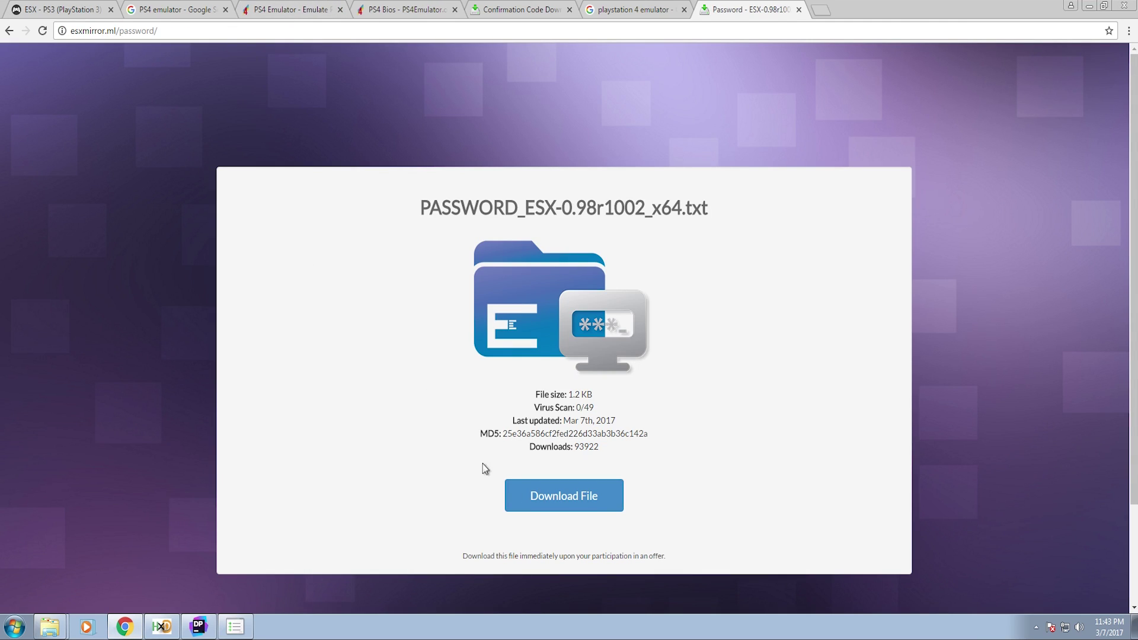
{"action": "left_click", "coordinate": [541, 504]}
{"action": "scroll", "coordinate": [544, 463], "scroll_direction": "down", "scroll_amount": 2}
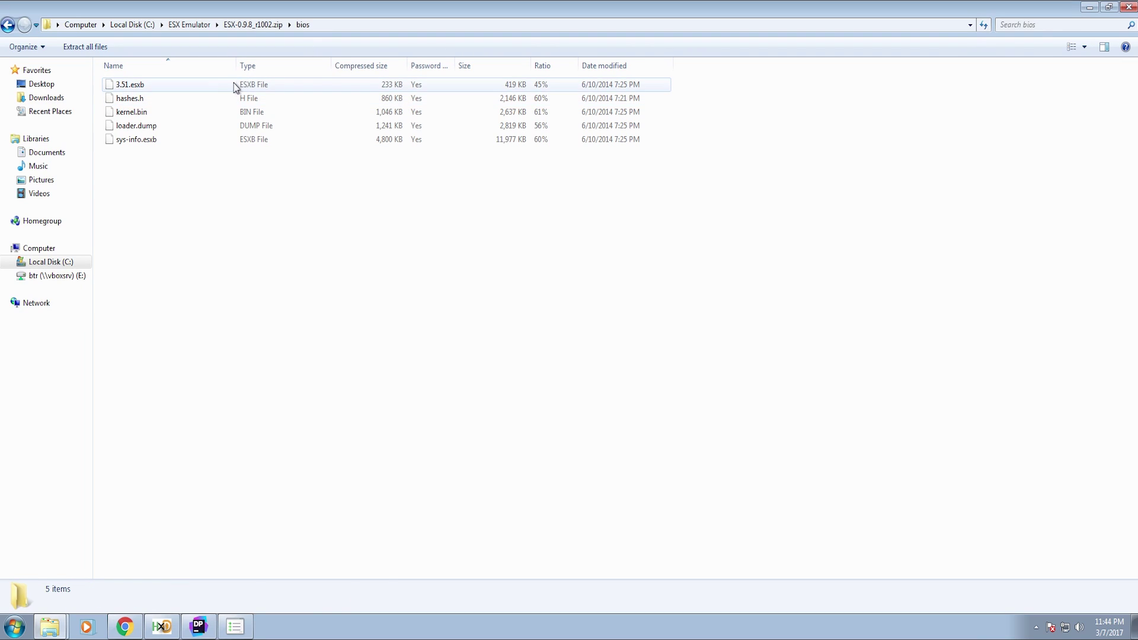
Try to copy 3.51.esxb out of the zip archive's bios folder.
{"action": "left_click_drag", "start_coordinate": [229, 88], "coordinate": [142, 46]}
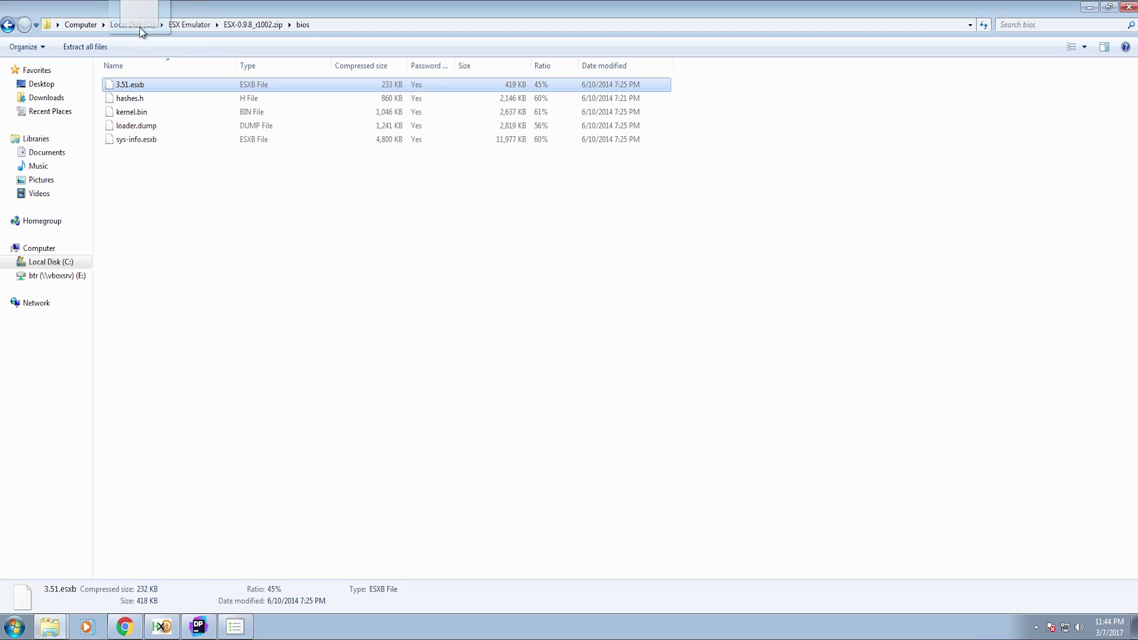
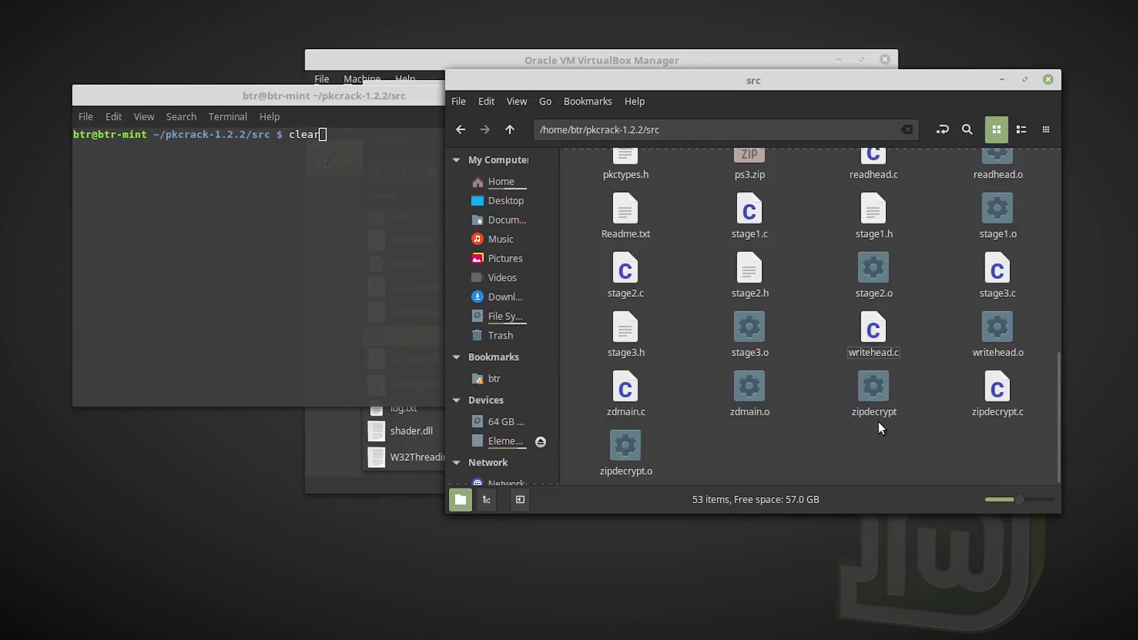
Find the decrypted test0.zip in the pkcrack src folder, open it and select esx-0.9.8.exe.
{"action": "scroll", "coordinate": [926, 419], "scroll_direction": "up", "scroll_amount": 10}
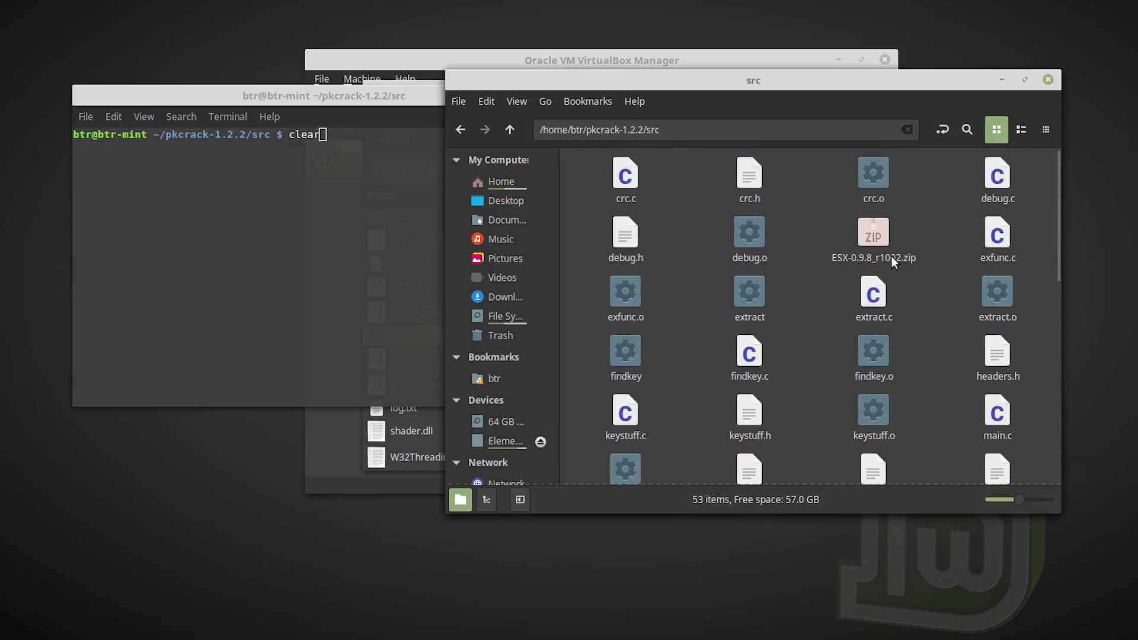
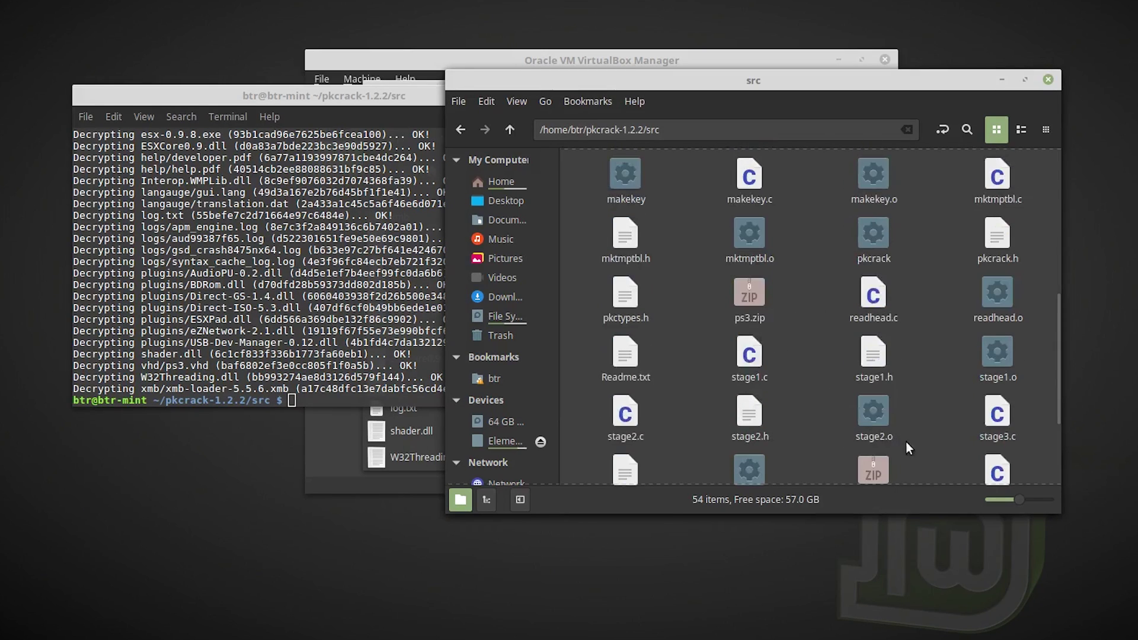
{"action": "double_click", "coordinate": [871, 461]}
{"action": "left_click", "coordinate": [431, 336]}
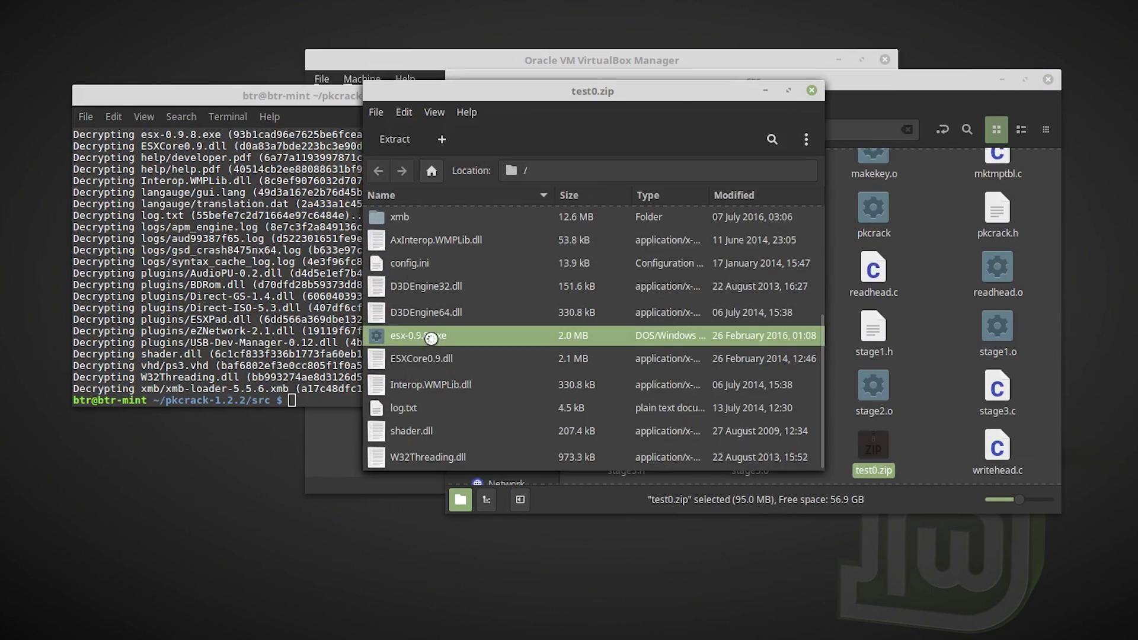
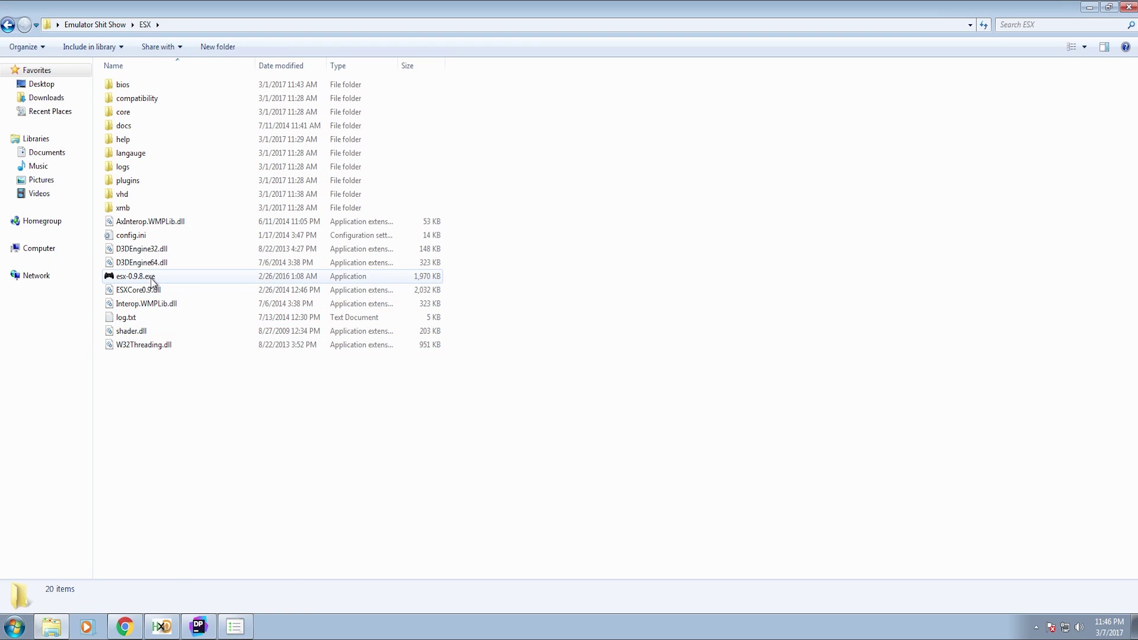
Launch esx-0.9.8.exe from the ESX folder, boot DVD/BDROOM (No XMB) and move the output windows aside.
{"action": "double_click", "coordinate": [150, 277]}
{"action": "left_click_drag", "start_coordinate": [256, 129], "coordinate": [571, 188]}
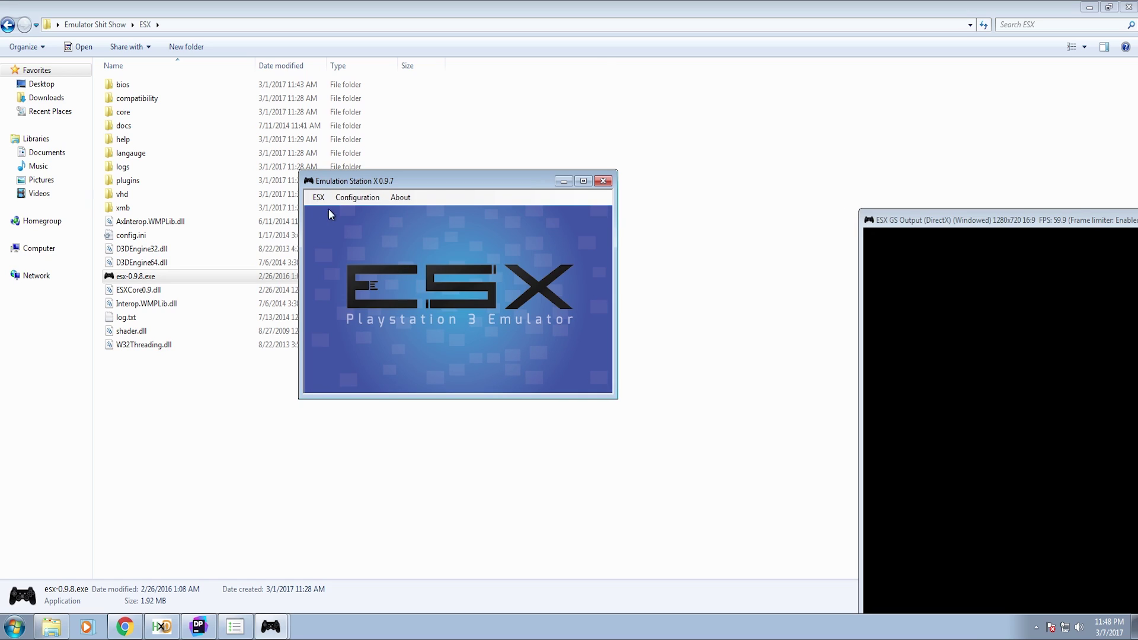
{"action": "left_click", "coordinate": [318, 199]}
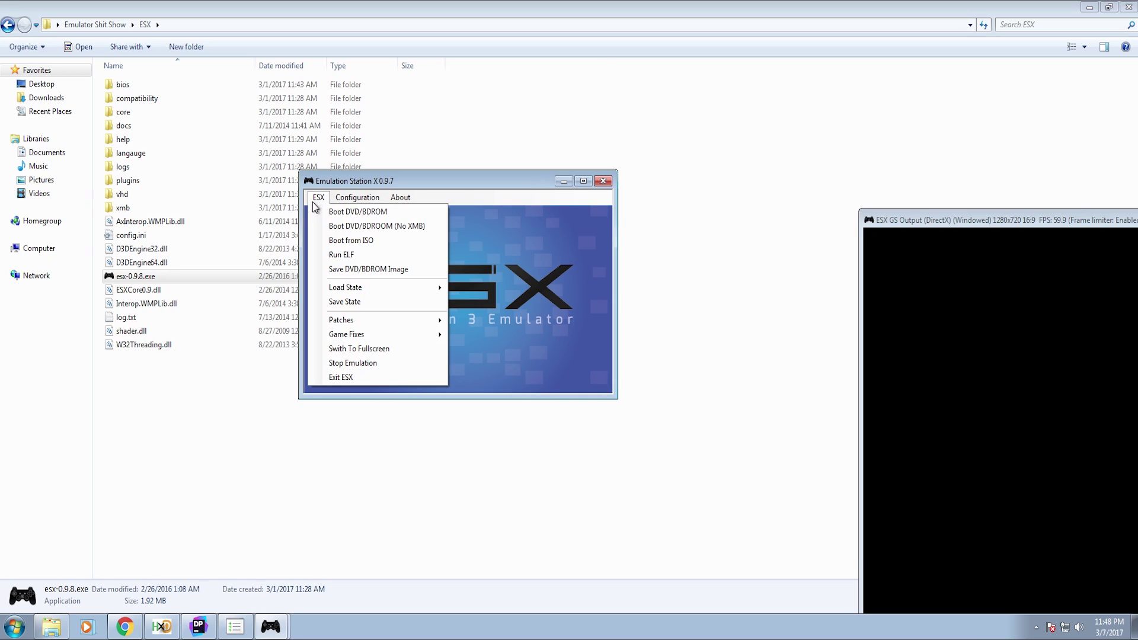
{"action": "left_click", "coordinate": [391, 227]}
{"action": "left_click_drag", "start_coordinate": [249, 28], "coordinate": [736, 96]}
Bring the emulator's main window into focus and boot DVD/BDROOM (No XMB) once more.
{"action": "left_click", "coordinate": [326, 180]}
{"action": "left_click", "coordinate": [329, 202]}
{"action": "left_click", "coordinate": [320, 197]}
{"action": "left_click", "coordinate": [320, 197]}
{"action": "left_click", "coordinate": [328, 226]}
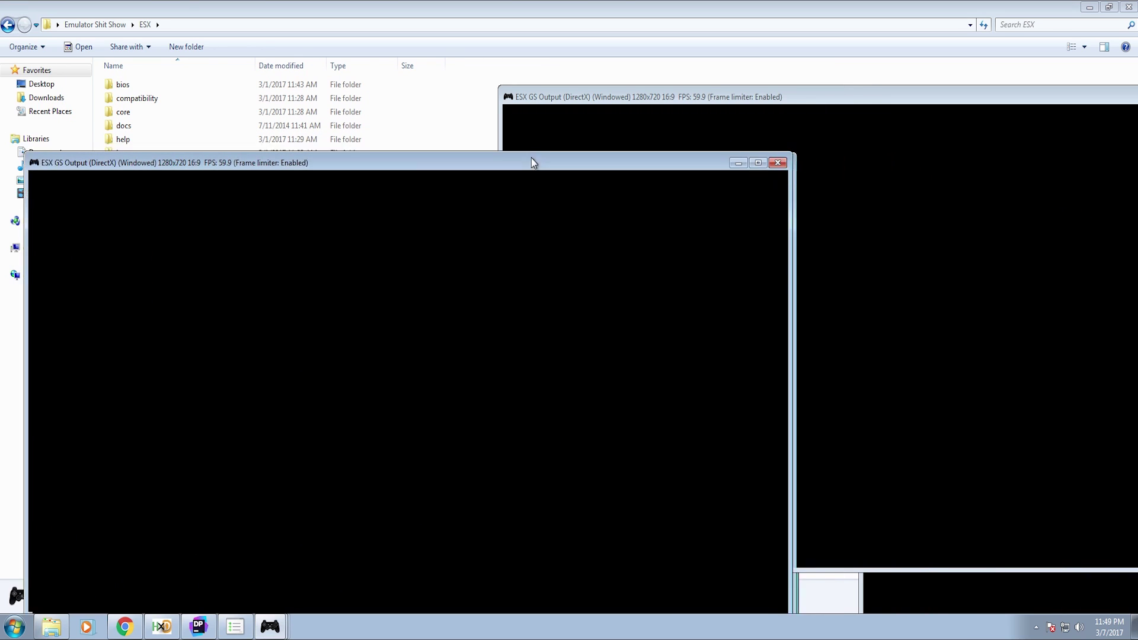
Close the ESX GS Output windows so that only the emulator's main window remains.
{"action": "left_click", "coordinate": [768, 158]}
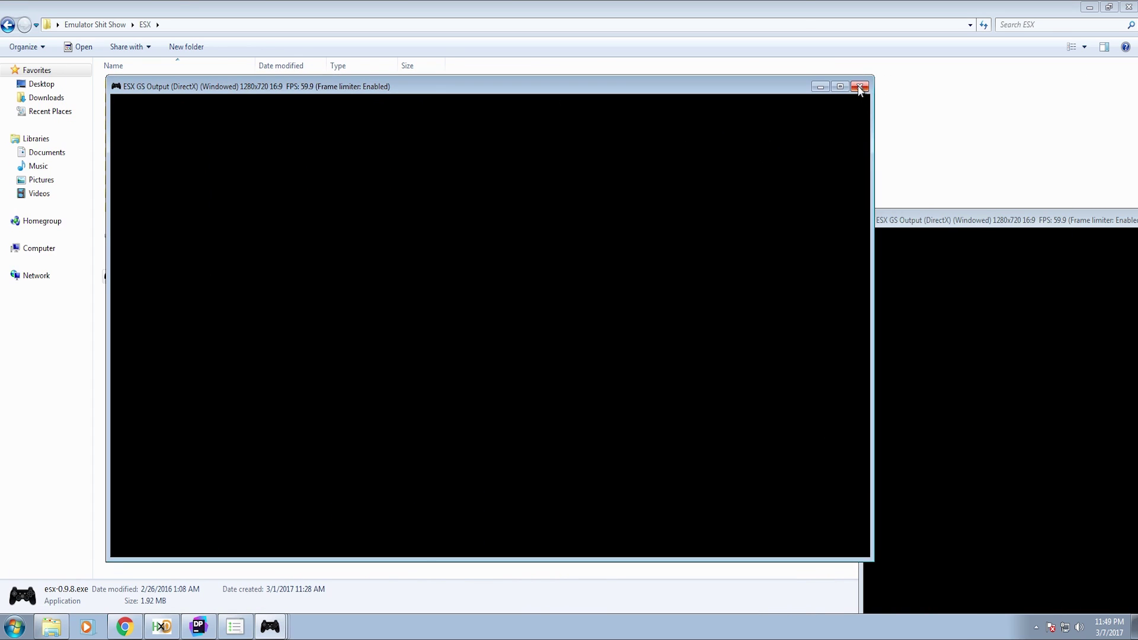
{"action": "left_click", "coordinate": [859, 86]}
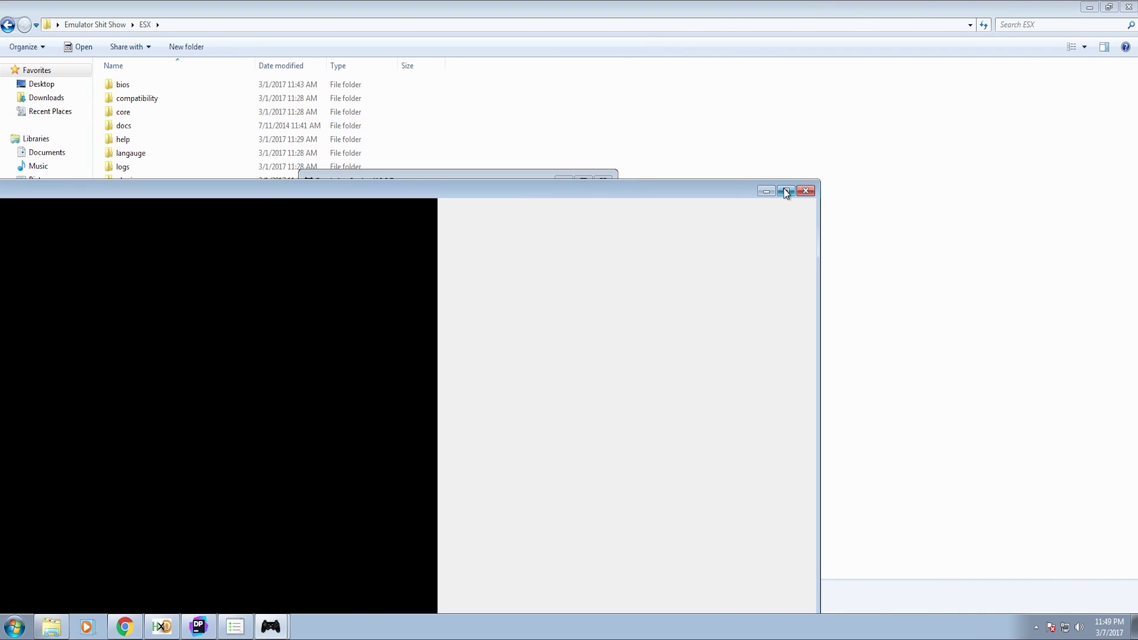
{"action": "left_click", "coordinate": [806, 192]}
Open the emulator's Boot from ISO file dialog and close it without choosing an image.
{"action": "left_click", "coordinate": [318, 198]}
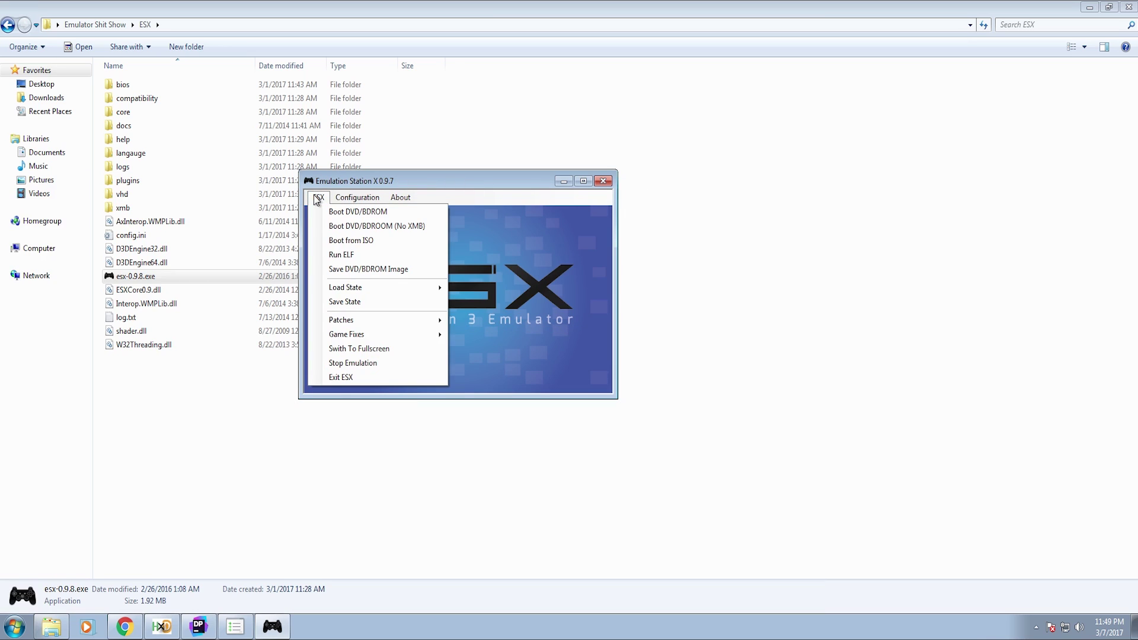
{"action": "left_click", "coordinate": [386, 250]}
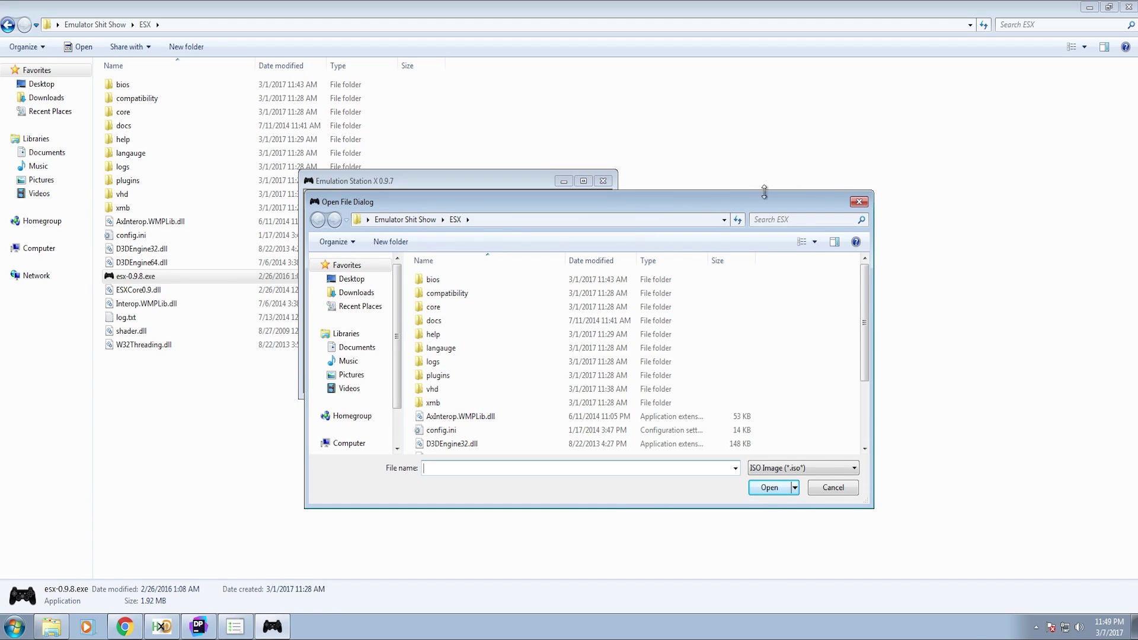
{"action": "left_click", "coordinate": [859, 202]}
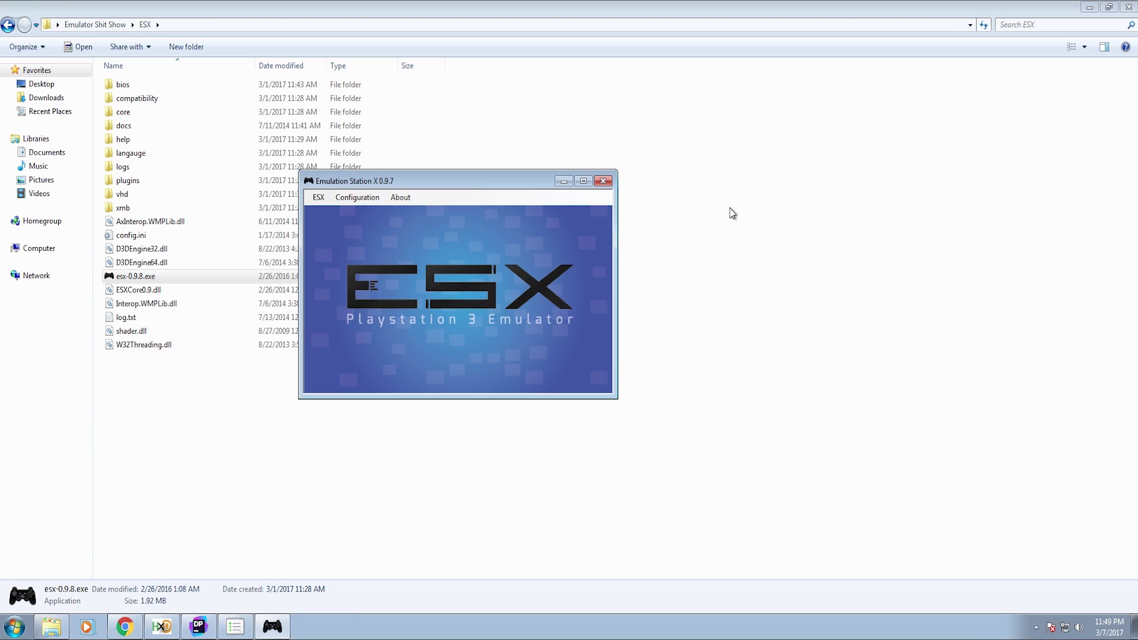
Try the emulator's Run ELF command twice.
{"action": "left_click", "coordinate": [319, 198]}
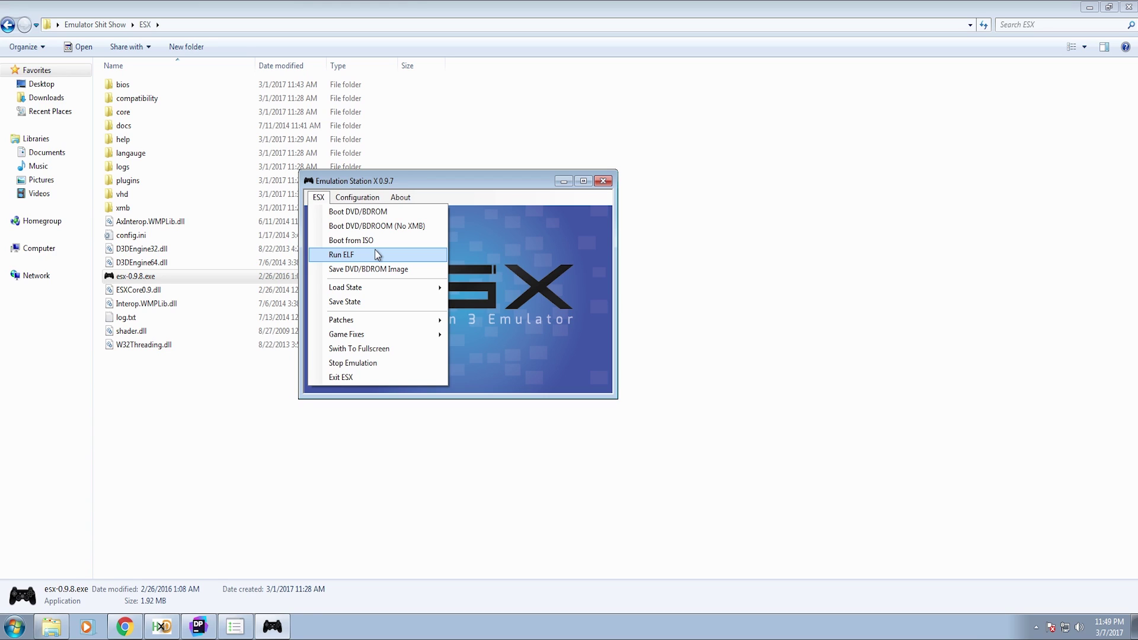
{"action": "left_click", "coordinate": [375, 254]}
{"action": "left_click", "coordinate": [319, 198]}
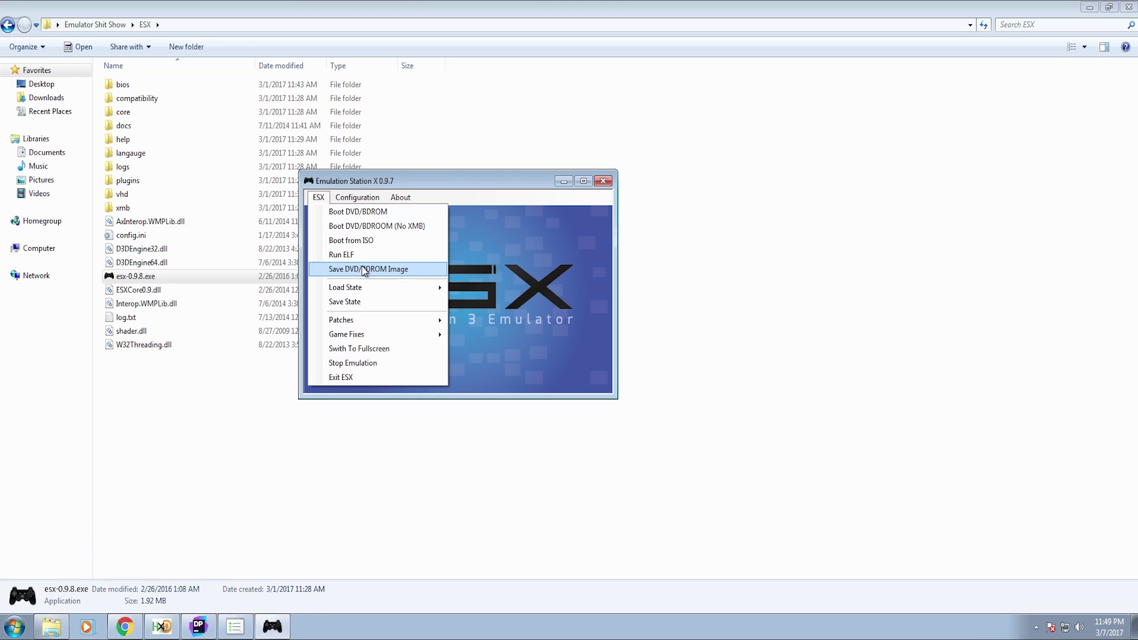
{"action": "left_click", "coordinate": [343, 255]}
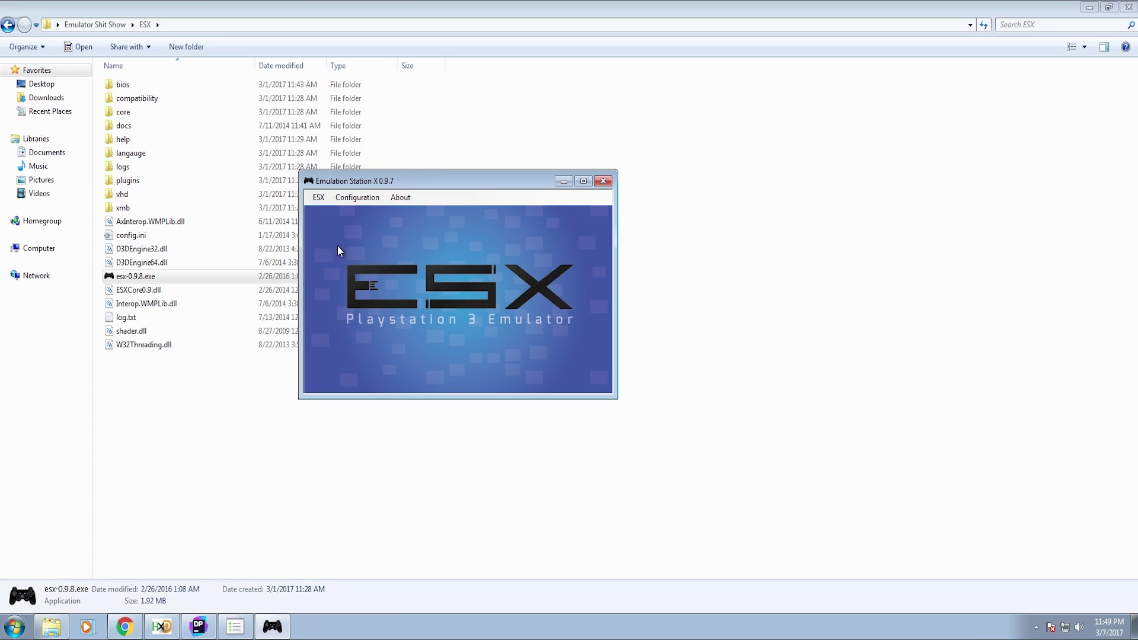
Check the emulator's Patches and Game Fixes options, and try the fullscreen switch and Stop Emulation commands.
{"action": "left_click", "coordinate": [317, 198]}
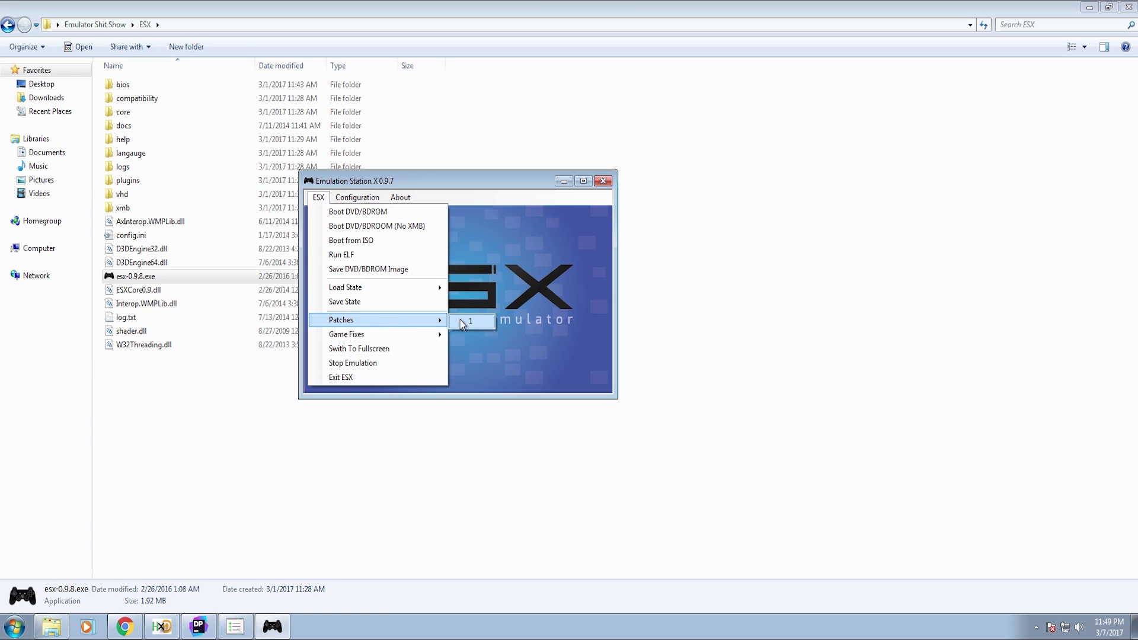
{"action": "left_click", "coordinate": [323, 200]}
{"action": "left_click", "coordinate": [325, 200]}
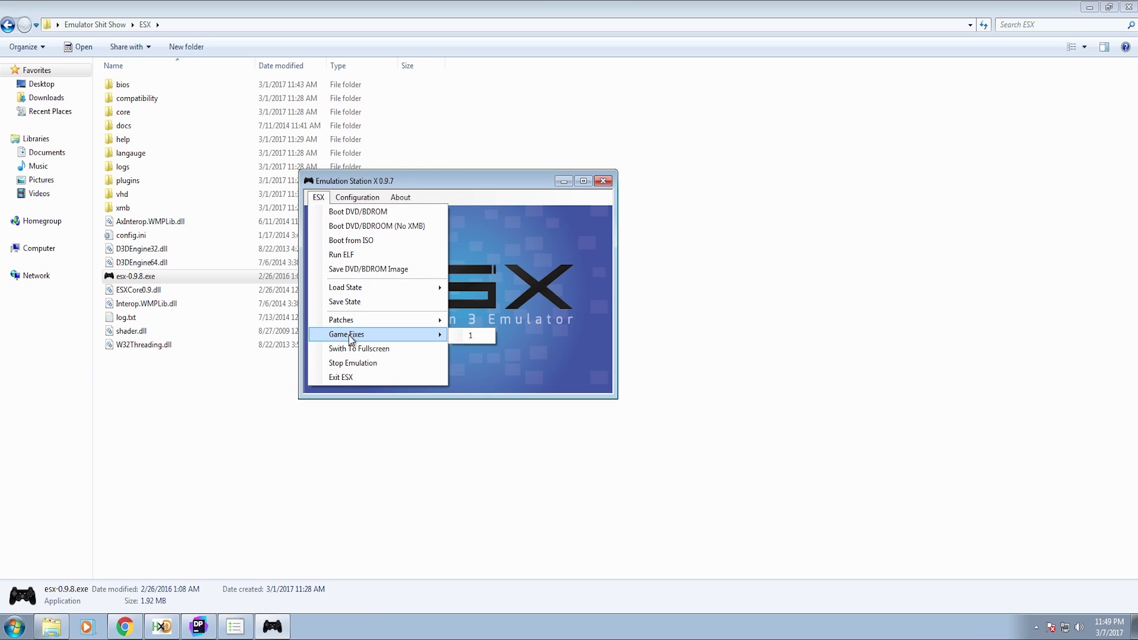
{"action": "left_click", "coordinate": [349, 351]}
{"action": "left_click", "coordinate": [323, 199]}
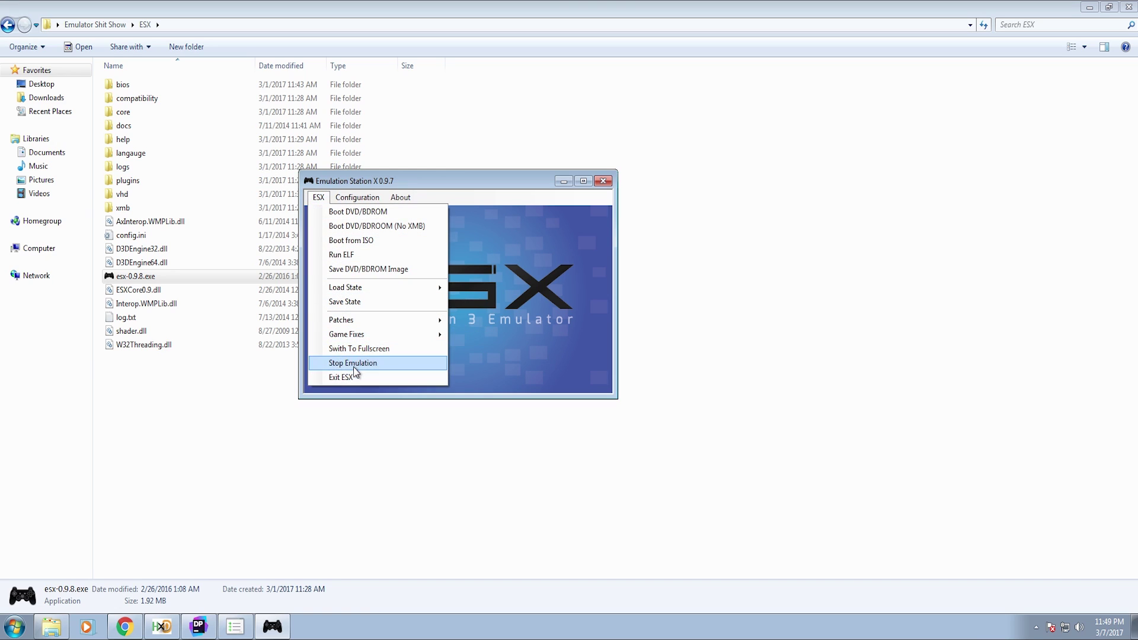
{"action": "left_click", "coordinate": [352, 362]}
{"action": "left_click", "coordinate": [315, 198]}
{"action": "left_click", "coordinate": [352, 363]}
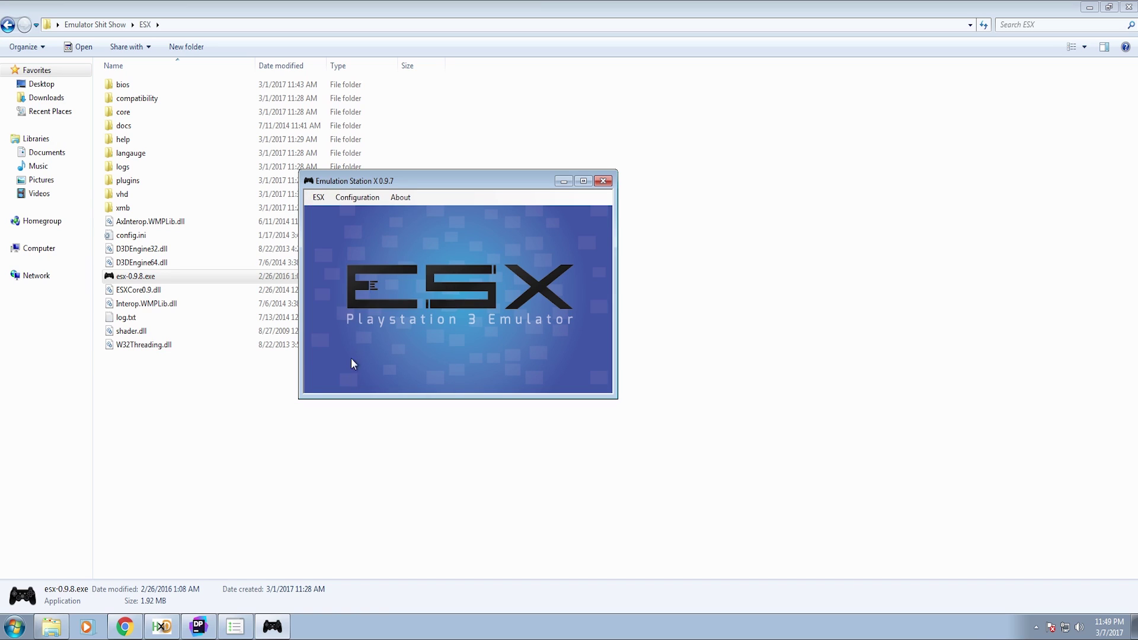
Try to open the PS3 Virtual HD and Saved Games settings in the emulator's configuration.
{"action": "left_click", "coordinate": [364, 203]}
{"action": "left_click", "coordinate": [368, 201]}
{"action": "left_click", "coordinate": [368, 200]}
{"action": "left_click", "coordinate": [373, 224]}
{"action": "left_click", "coordinate": [357, 197]}
{"action": "left_click", "coordinate": [369, 225]}
{"action": "left_click", "coordinate": [357, 198]}
{"action": "left_click", "coordinate": [375, 256]}
Open the graphics plugin settings from the emulator's configuration.
{"action": "left_click", "coordinate": [369, 200]}
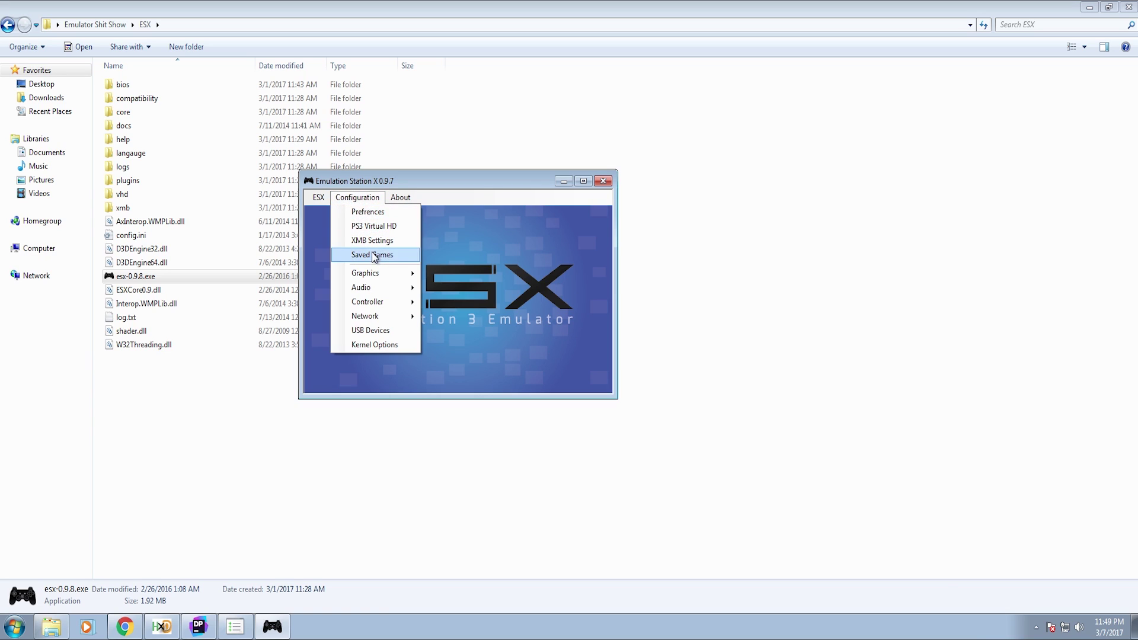
{"action": "mouse_move", "coordinate": [380, 274]}
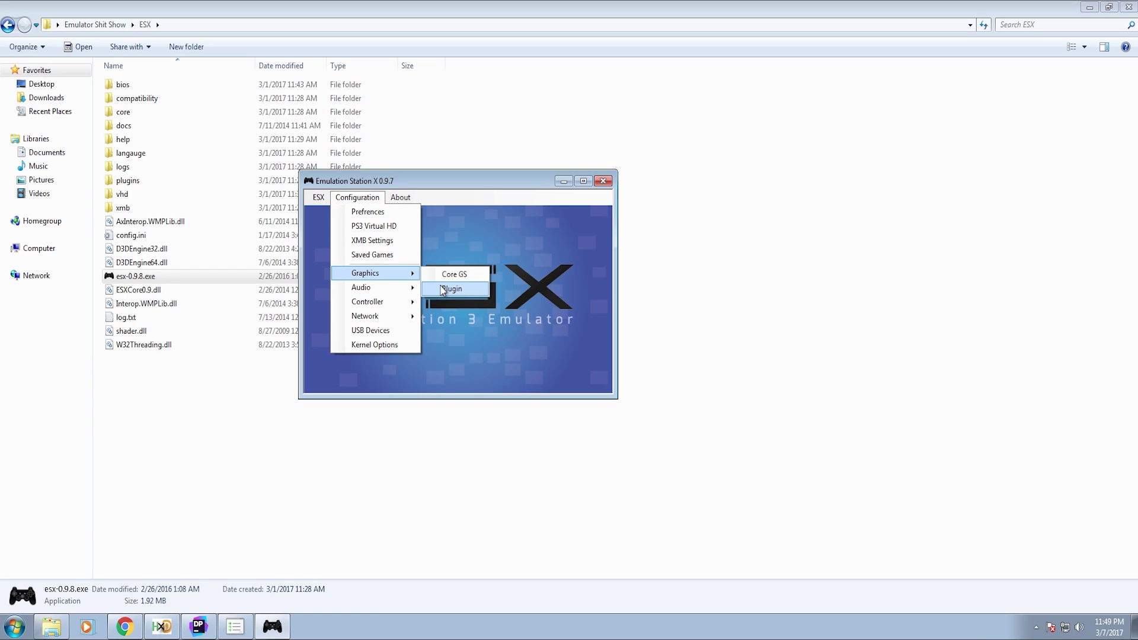
{"action": "left_click", "coordinate": [451, 289]}
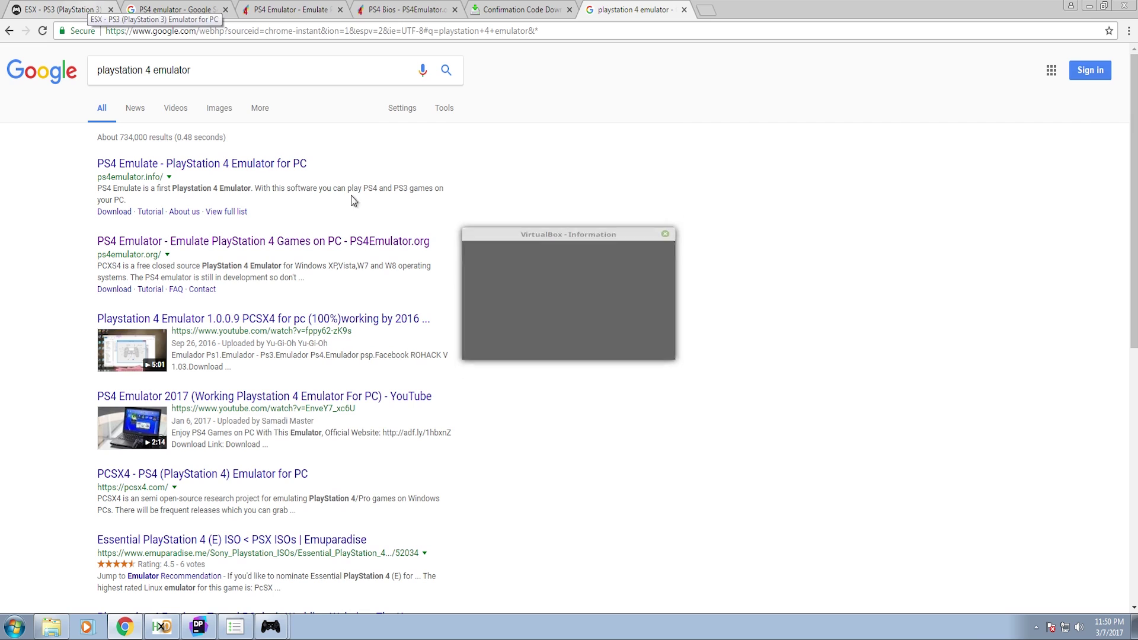
Switch to the ESX site in Chrome, play the God Of War III video at the plugin settings scene and pause it.
{"action": "left_click", "coordinate": [65, 10]}
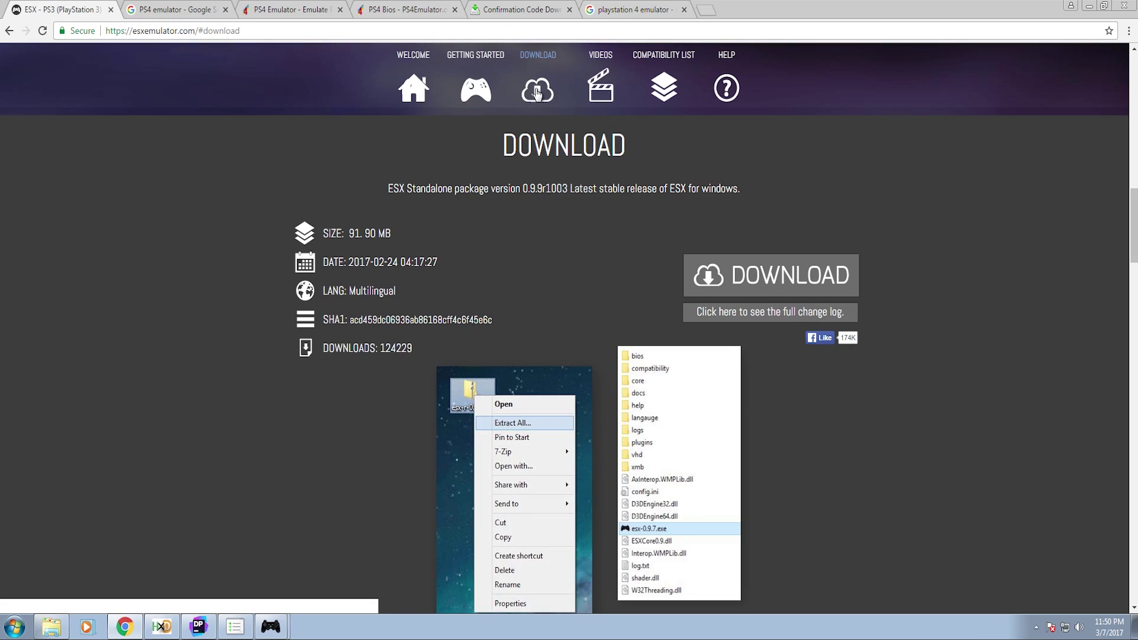
{"action": "left_click", "coordinate": [588, 86]}
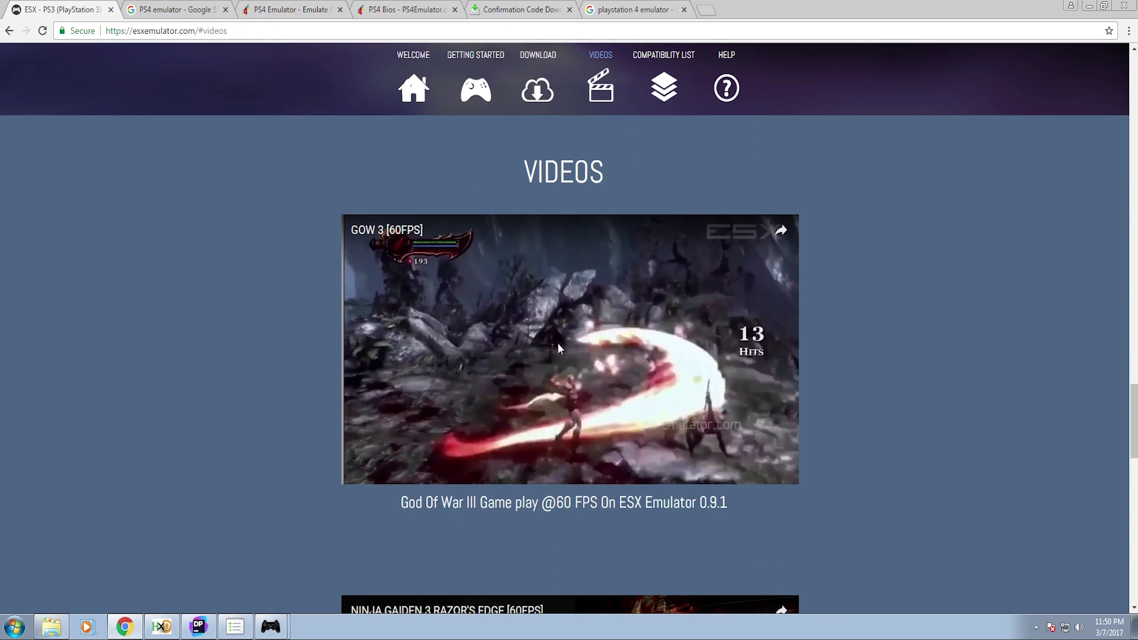
{"action": "left_click", "coordinate": [450, 420]}
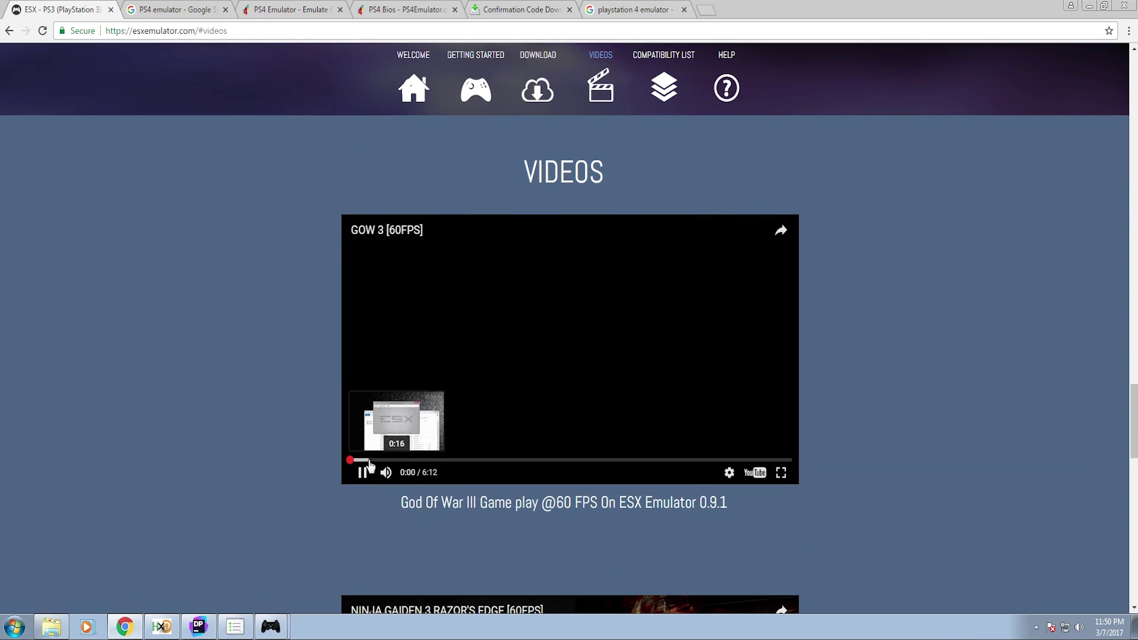
{"action": "left_click", "coordinate": [395, 460]}
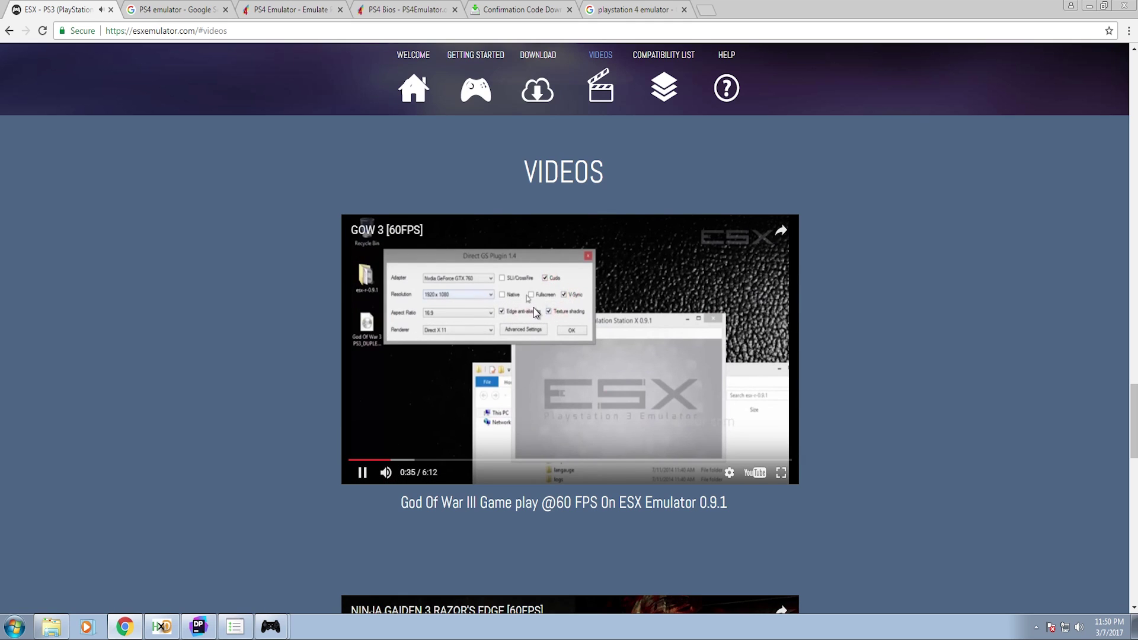
{"action": "key", "text": "space"}
Return to the Direct GS Plugin 1.4 window, toggle Edge anti-aliasing and accept the settings.
{"action": "left_click", "coordinate": [52, 627]}
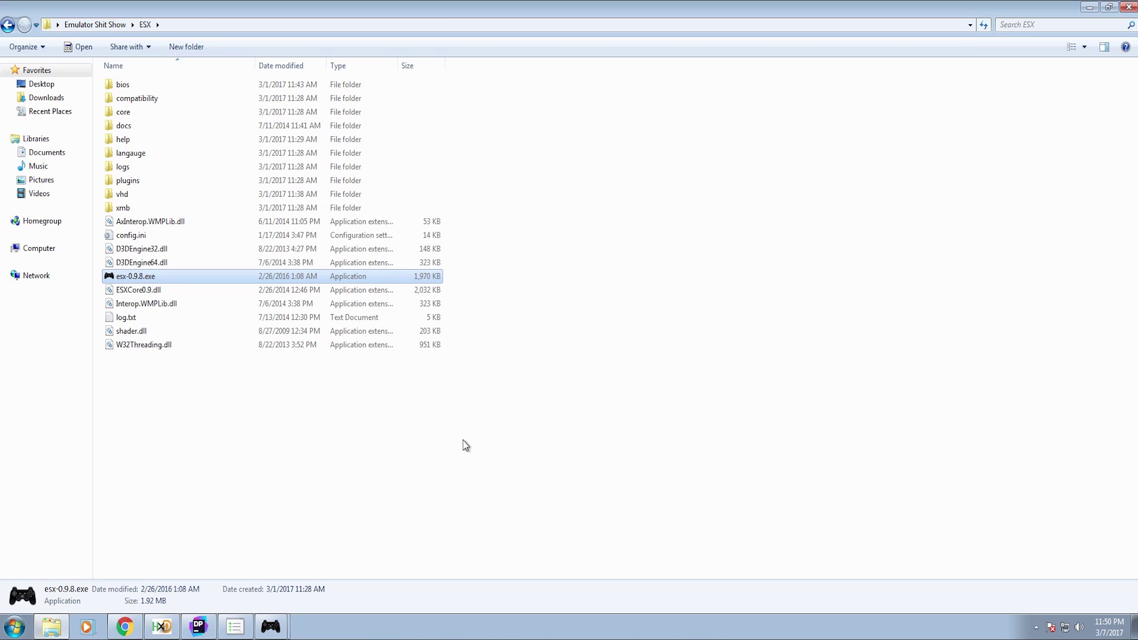
{"action": "left_click", "coordinate": [272, 626]}
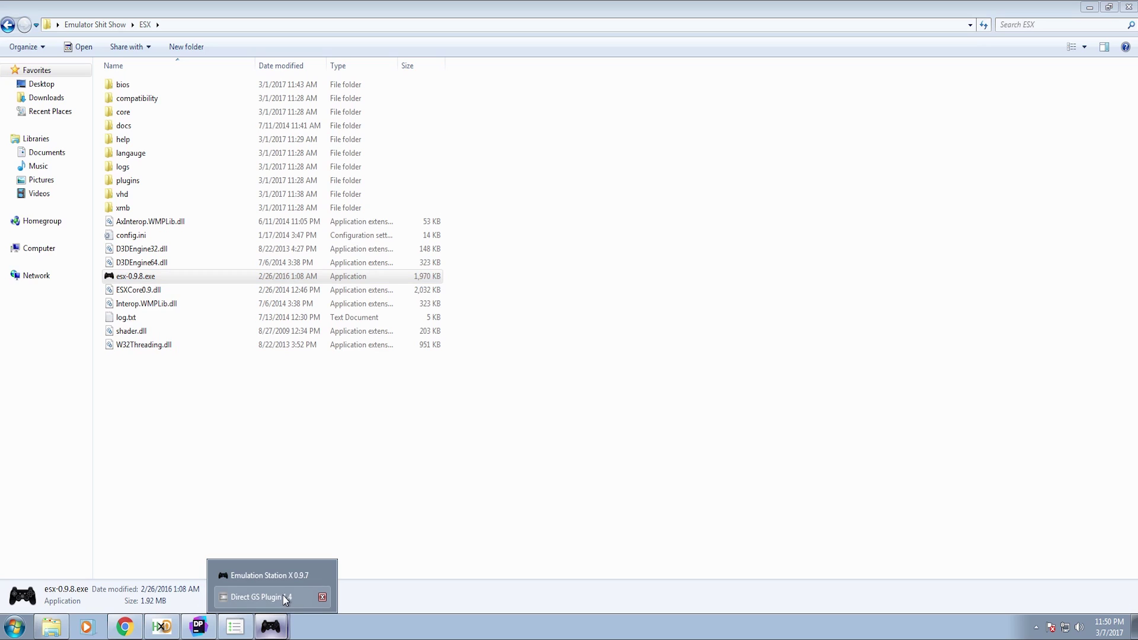
{"action": "left_click", "coordinate": [282, 597]}
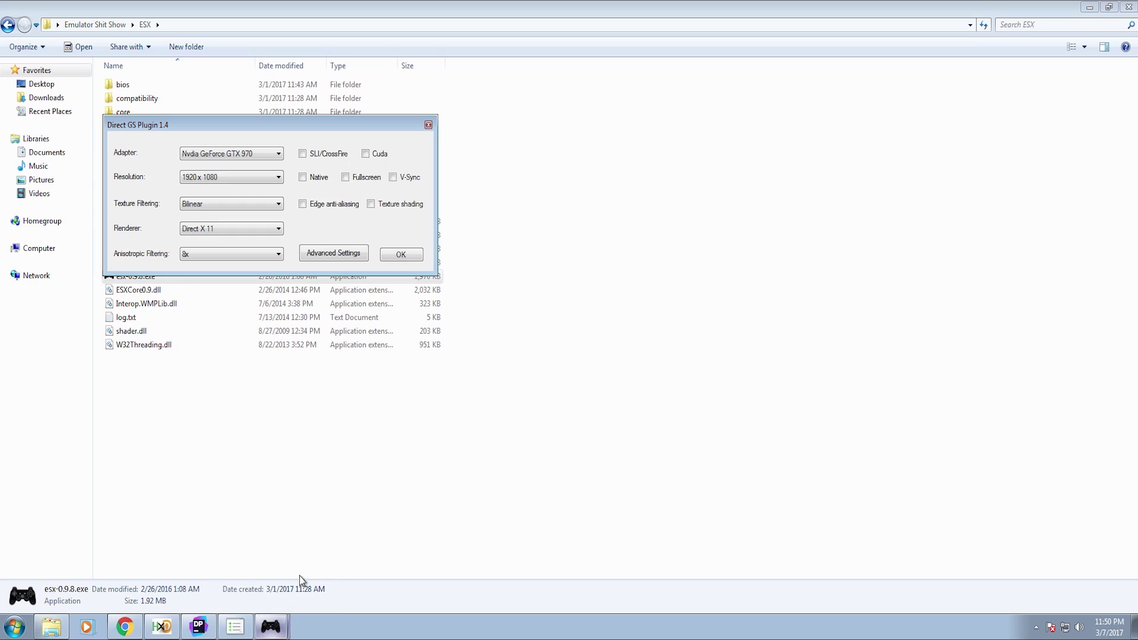
{"action": "left_click", "coordinate": [302, 204]}
{"action": "key", "text": "Return"}
Try the network option in the emulator's configuration and close Emulation Station X.
{"action": "left_click", "coordinate": [357, 197]}
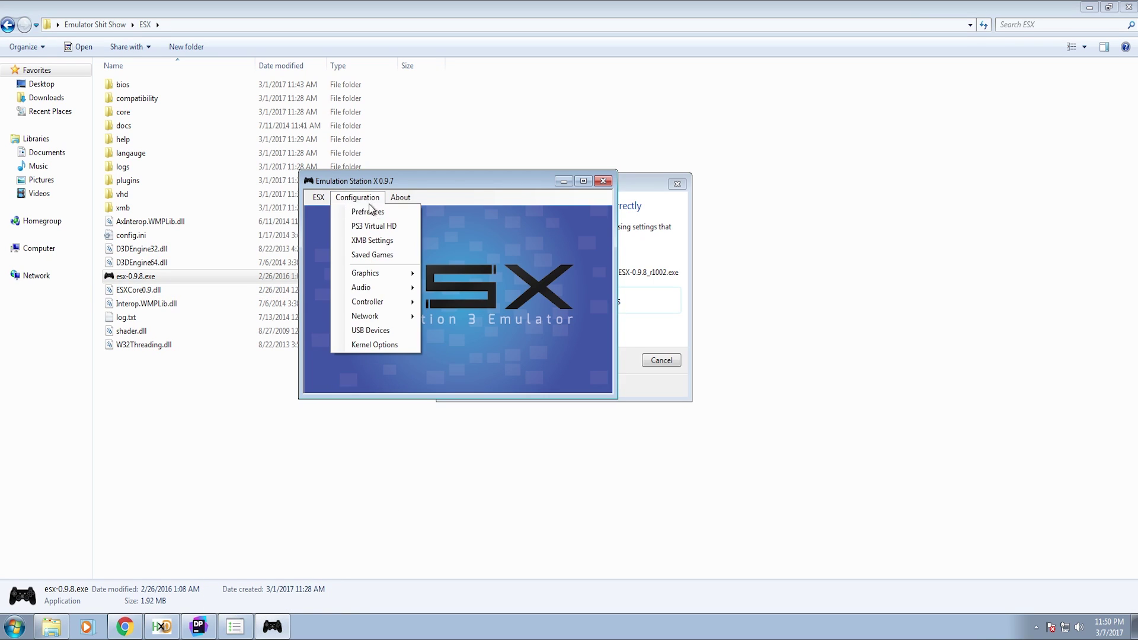
{"action": "mouse_move", "coordinate": [408, 316]}
{"action": "left_click", "coordinate": [445, 316]}
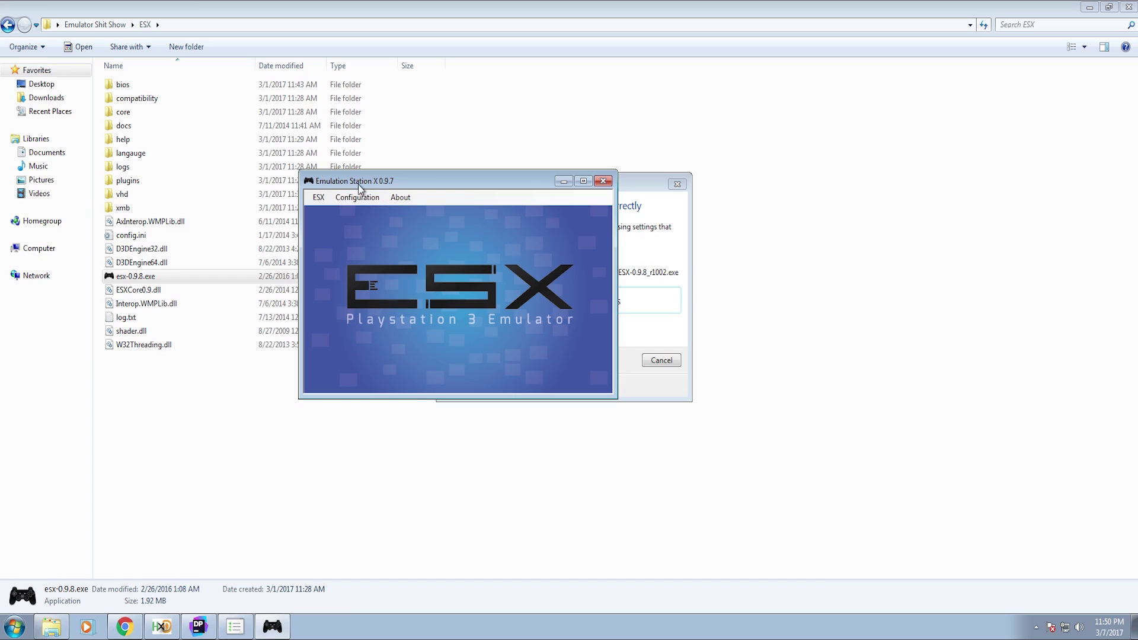
{"action": "left_click", "coordinate": [603, 181]}
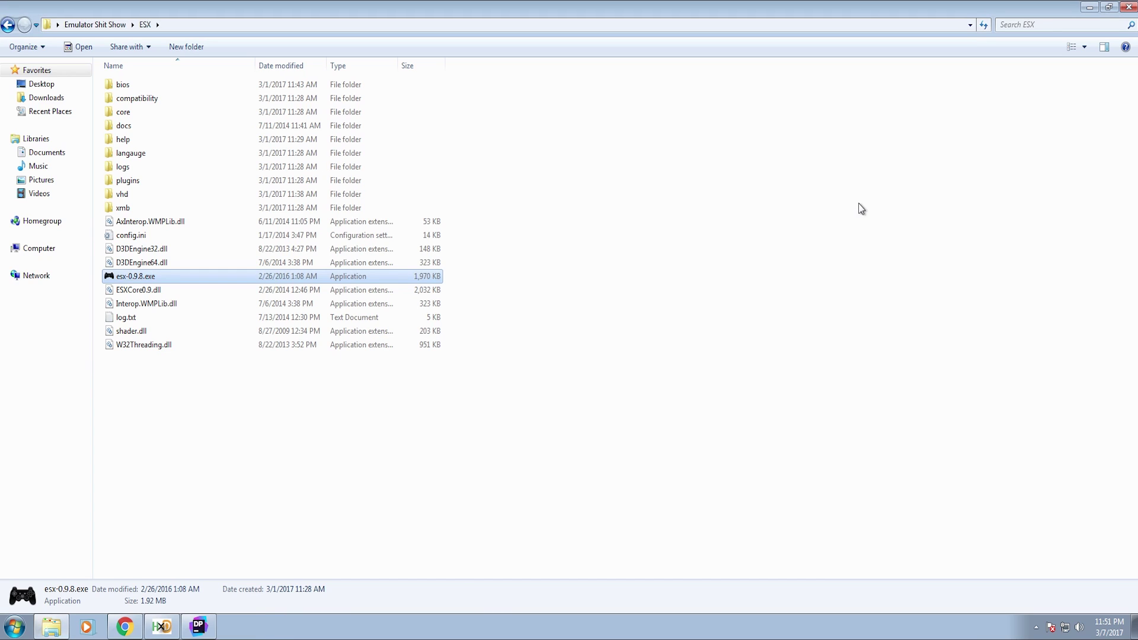
Compare the dates and sizes of D3DEngine32.dll, D3DEngine64.dll and Interop.WMPLib.dll in the ESX folder.
{"action": "left_click", "coordinate": [185, 254]}
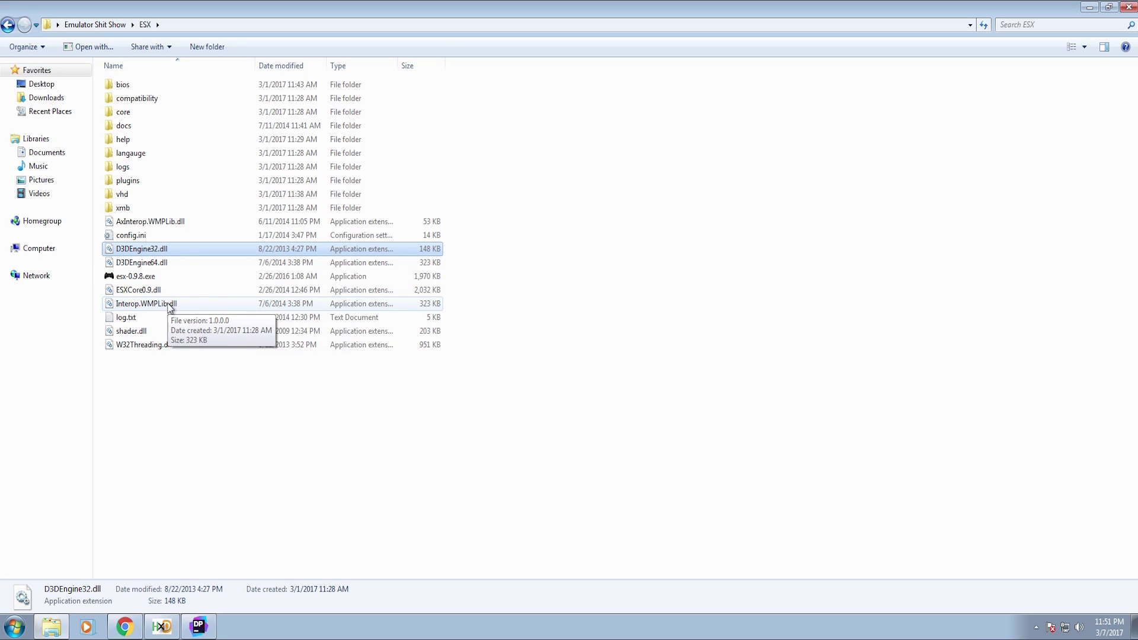
{"action": "left_click", "coordinate": [191, 265]}
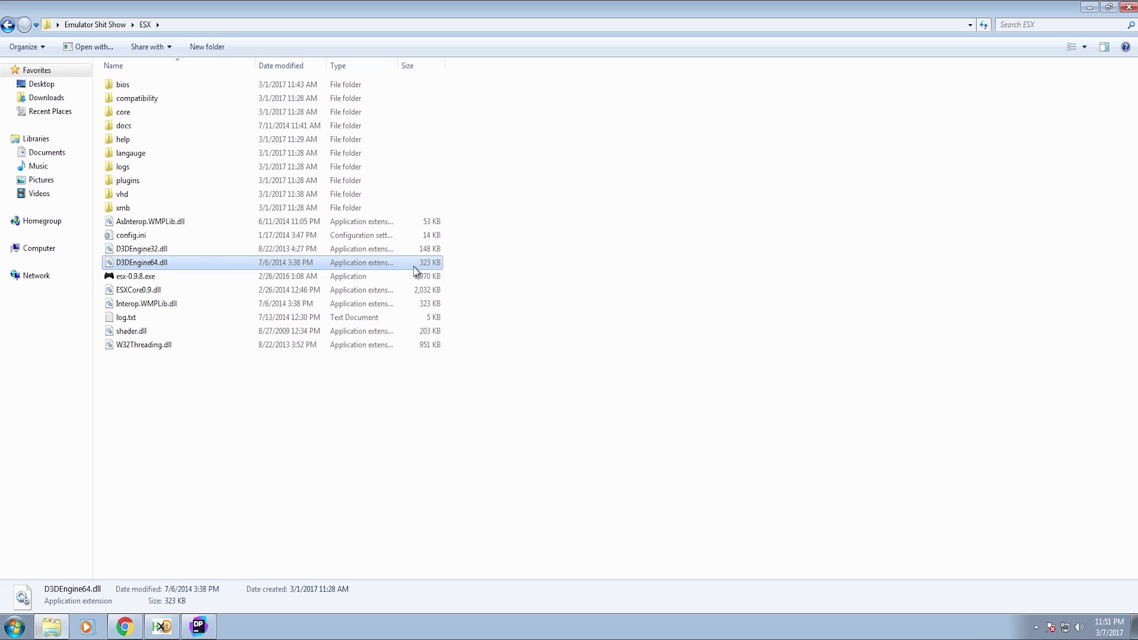
{"action": "left_click", "coordinate": [411, 304]}
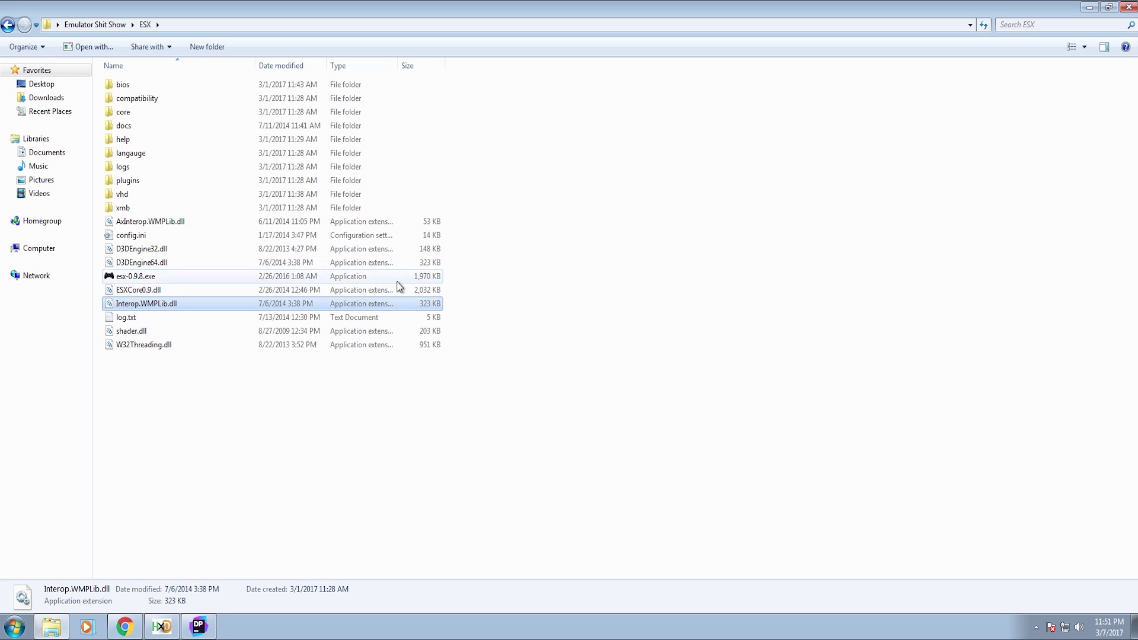
Open D3DEngine32.dll in HxD, look through its contents and move the hex editor aside from the file list.
{"action": "key", "text": "Up"}
{"action": "key", "text": "Up"}
{"action": "key", "text": "Up"}
{"action": "key", "text": "Up"}
{"action": "key", "text": "Return"}
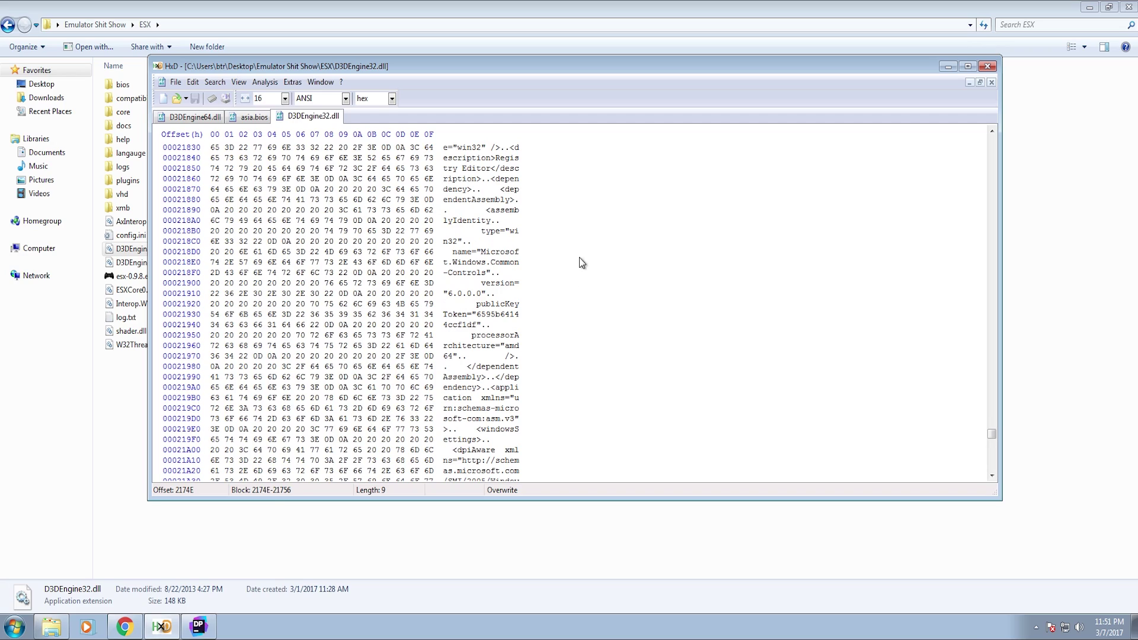
{"action": "scroll", "coordinate": [582, 261], "scroll_direction": "down", "scroll_amount": 3}
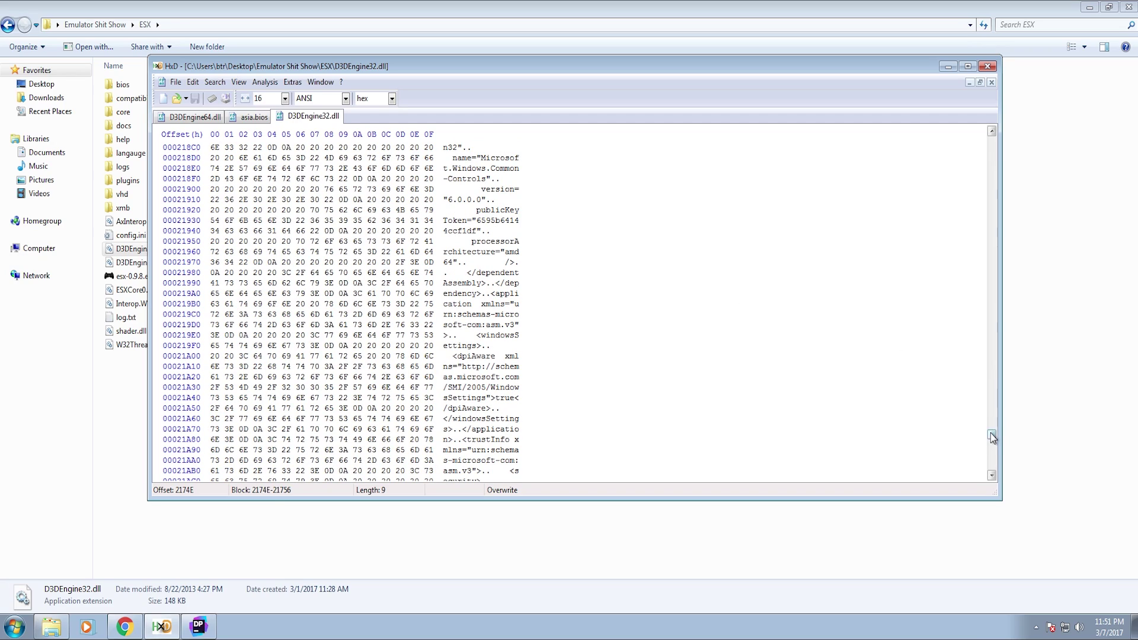
{"action": "left_click_drag", "start_coordinate": [992, 434], "coordinate": [991, 357]}
{"action": "left_click_drag", "start_coordinate": [484, 66], "coordinate": [961, 150]}
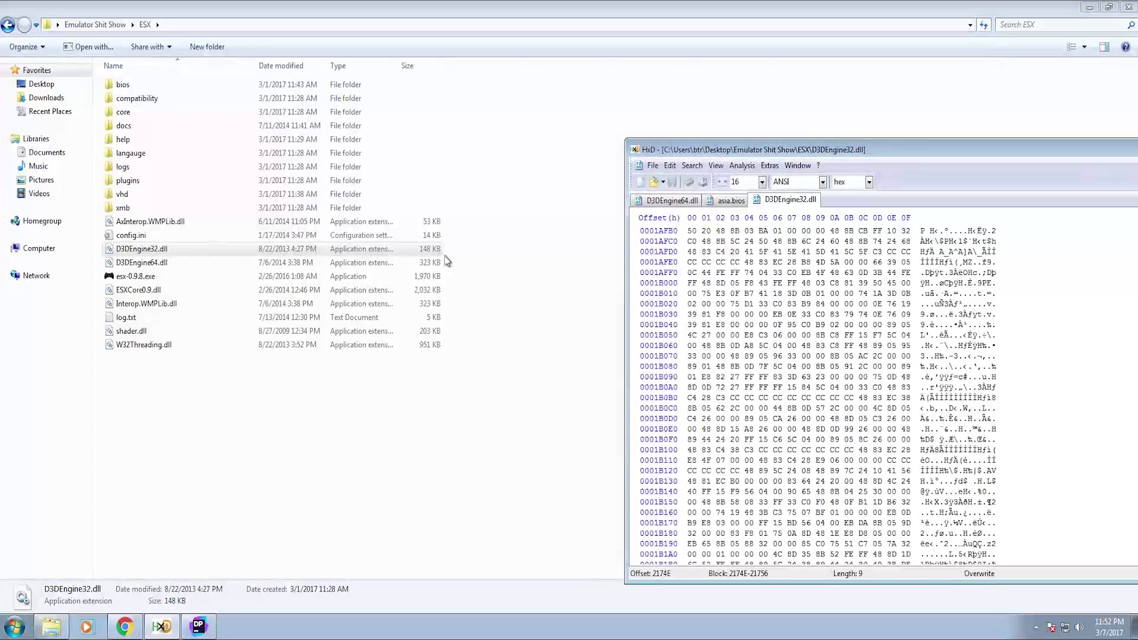
Open D3DEngine64.dll in HxD, search it for "copyright" and examine the text strings further down.
{"action": "left_click", "coordinate": [137, 265]}
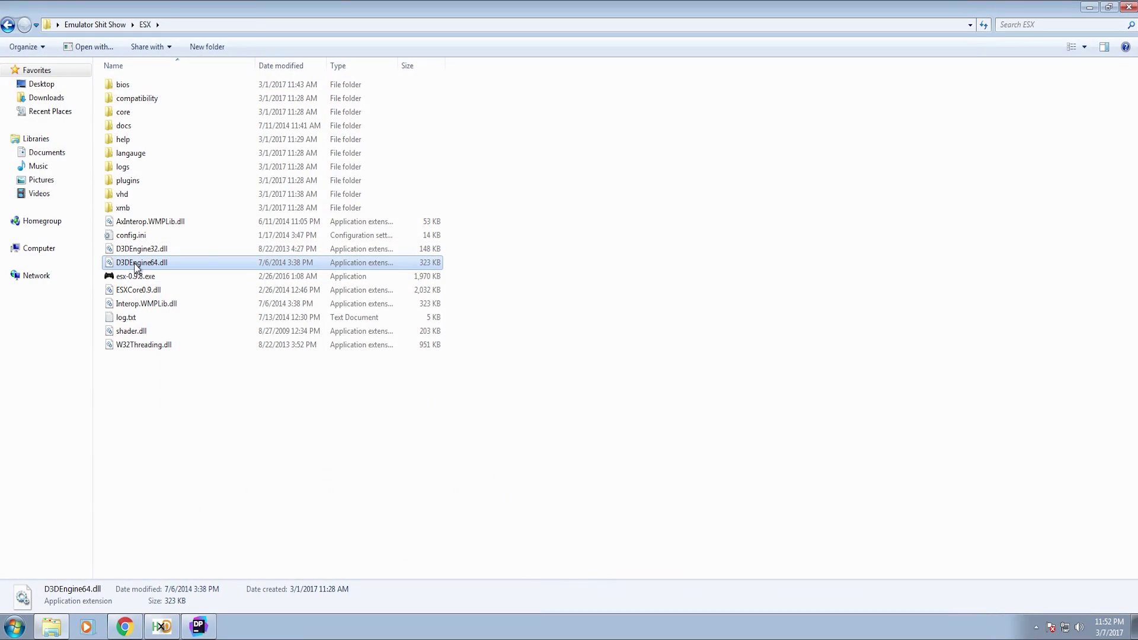
{"action": "left_click_drag", "start_coordinate": [137, 267], "coordinate": [466, 120]}
{"action": "key", "text": "ctrl+f"}
{"action": "key", "text": "Return"}
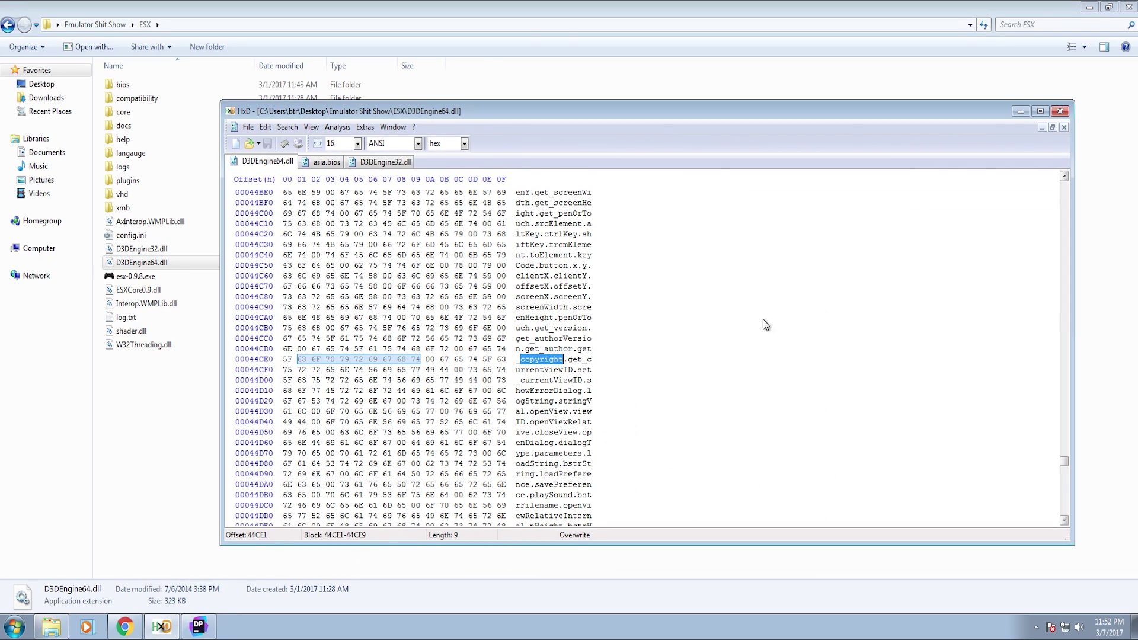
{"action": "scroll", "coordinate": [821, 330], "scroll_direction": "down", "scroll_amount": 5}
{"action": "left_click_drag", "start_coordinate": [1064, 466], "coordinate": [1062, 511]}
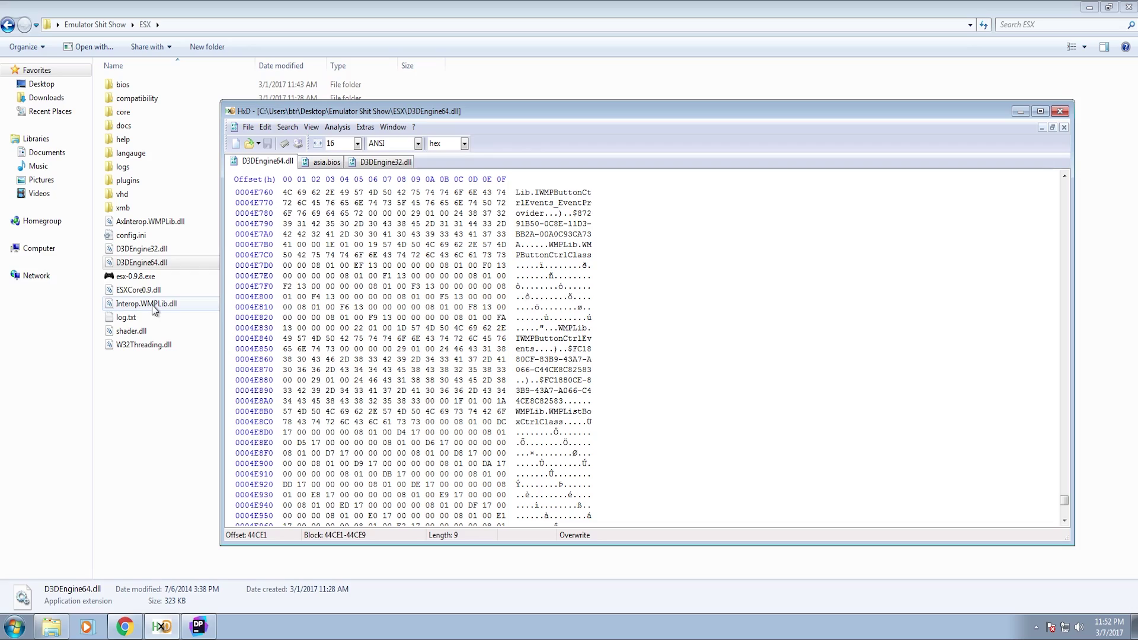
Open Interop.WMPLib.dll in HxD, examine its text strings near the end, and compare its file details with those of D3DEngine64.dll.
{"action": "left_click_drag", "start_coordinate": [154, 309], "coordinate": [430, 329]}
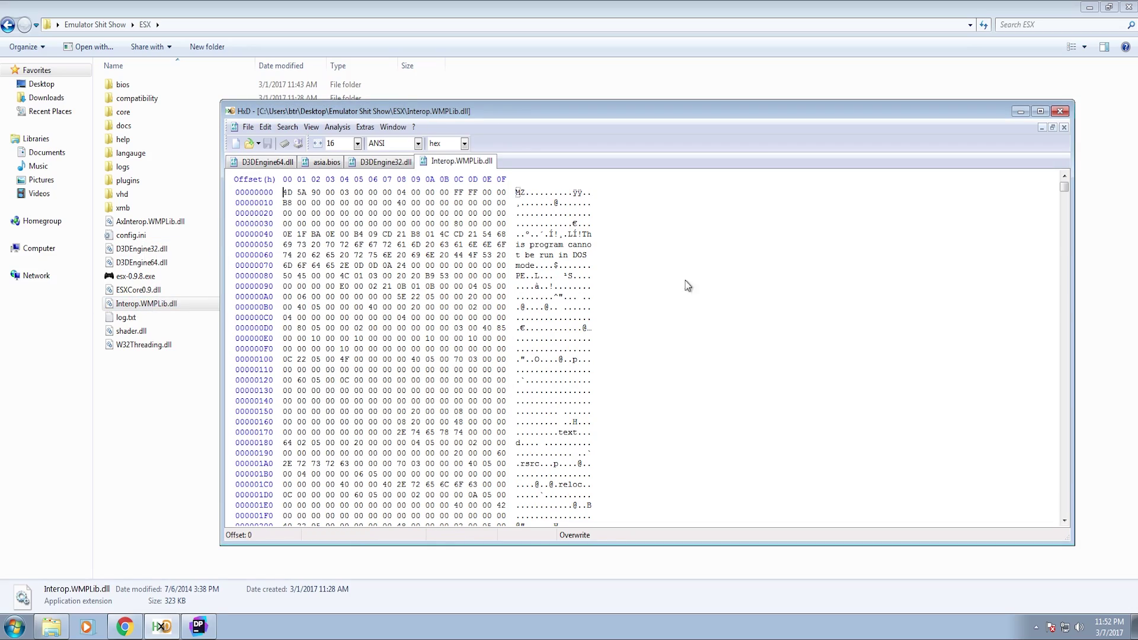
{"action": "left_click_drag", "start_coordinate": [1066, 186], "coordinate": [1051, 499]}
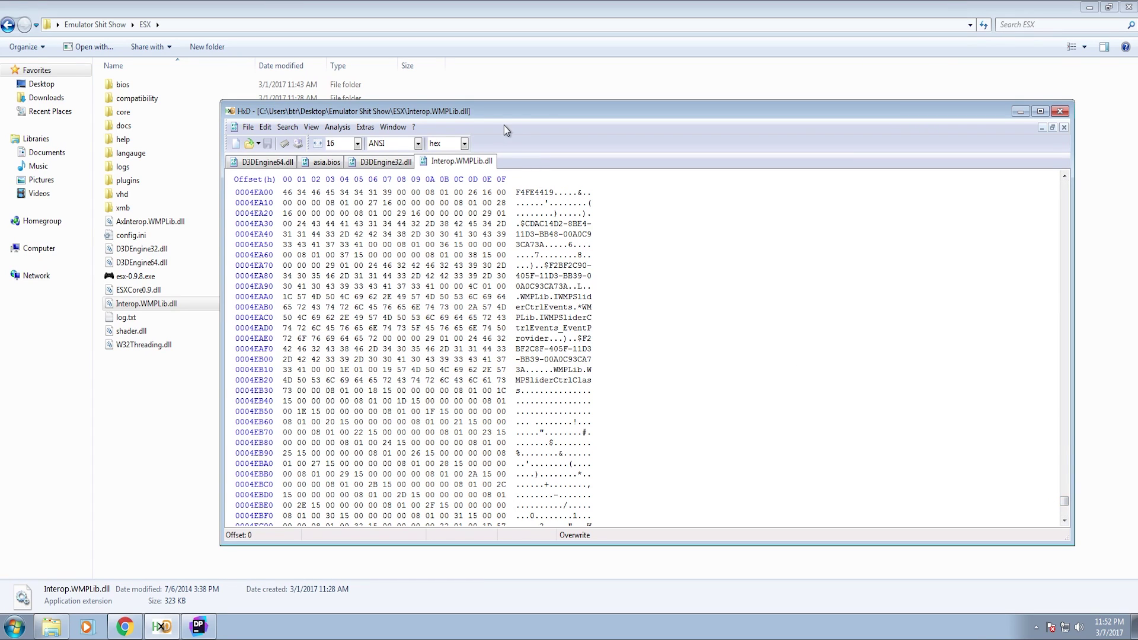
{"action": "left_click_drag", "start_coordinate": [503, 112], "coordinate": [894, 160]}
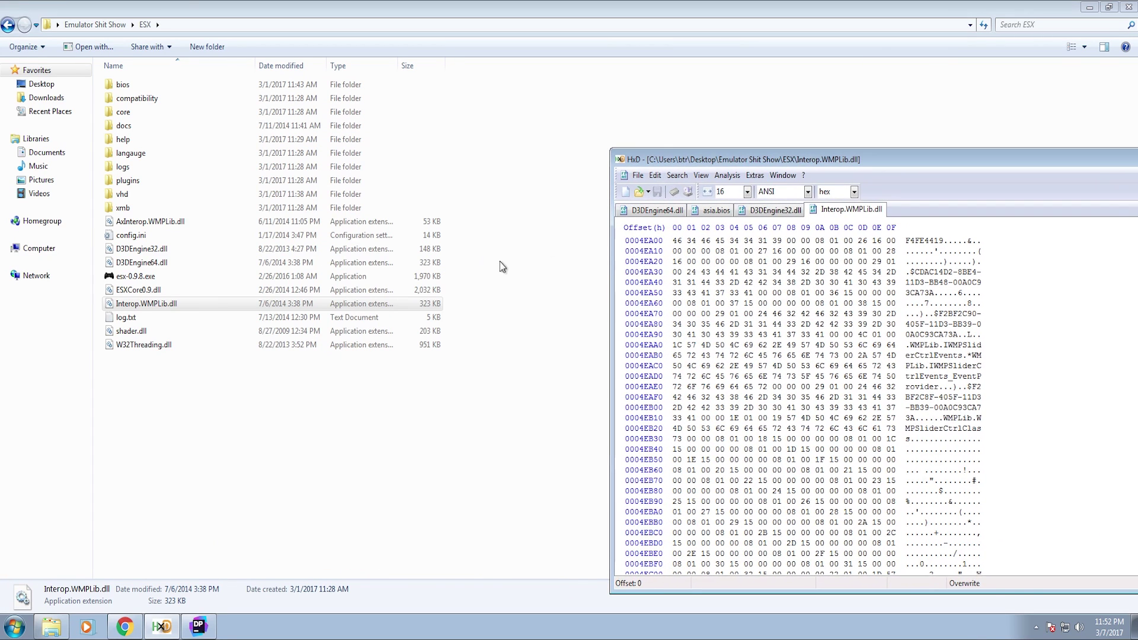
{"action": "left_click", "coordinate": [157, 265]}
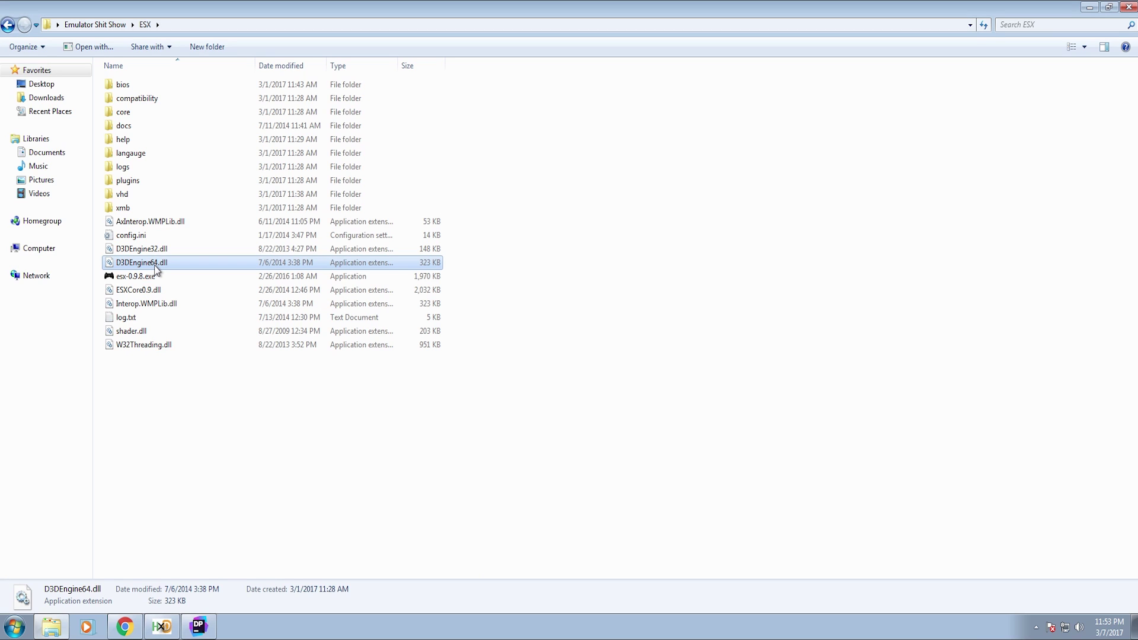
{"action": "left_click", "coordinate": [179, 306]}
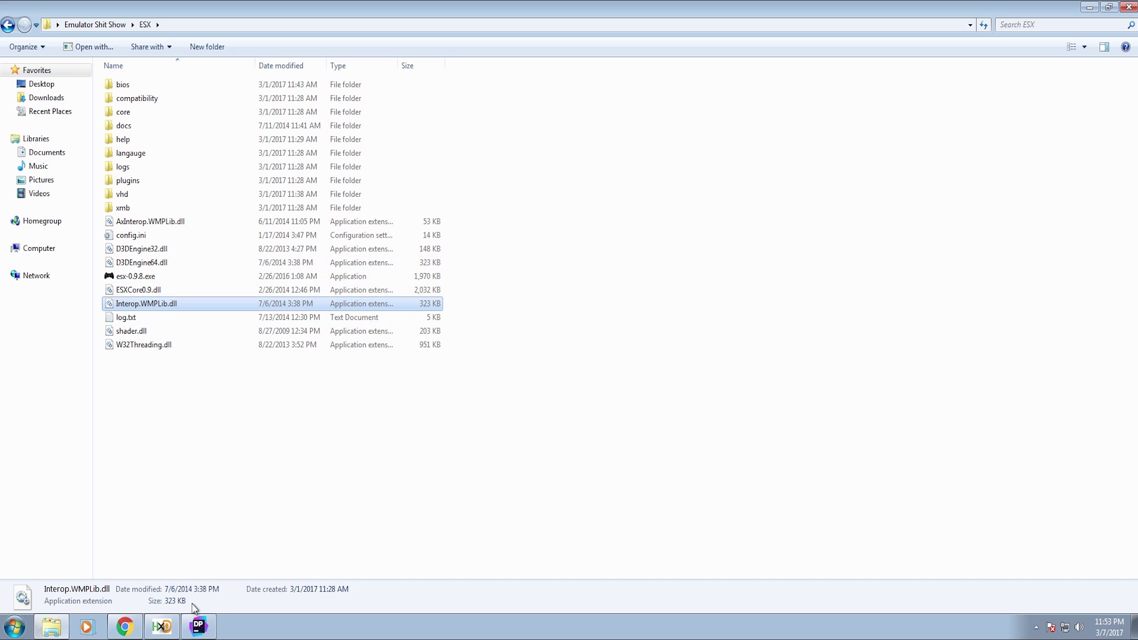
Watch parts of the God of War III video on the ESX site in Chrome at full screen, skipping ahead and pausing at 1:59.
{"action": "left_click", "coordinate": [124, 627]}
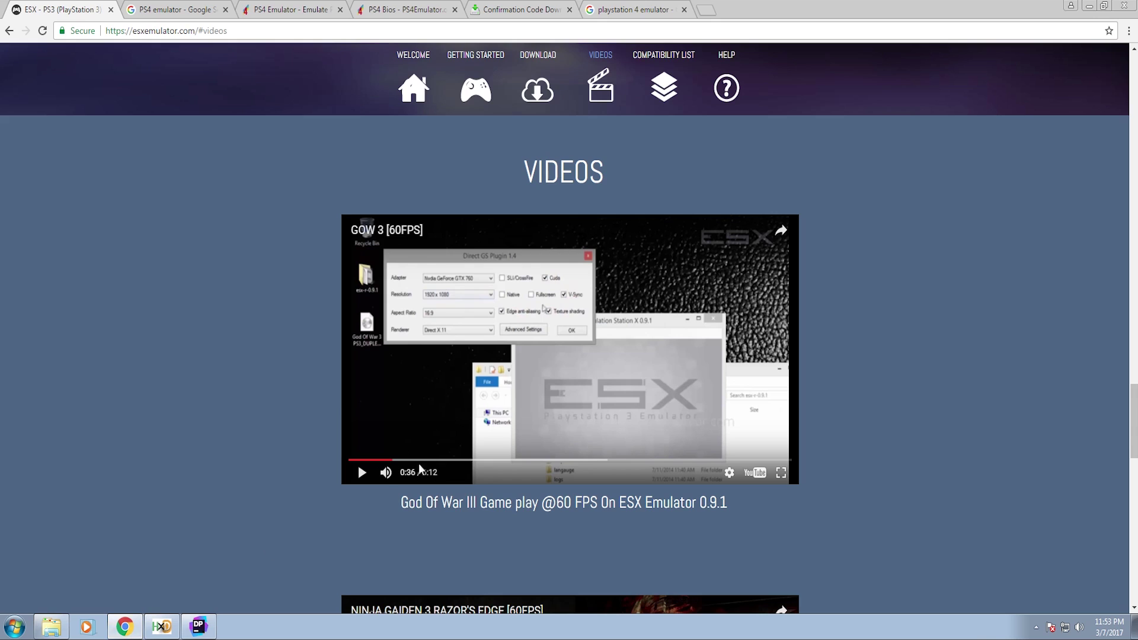
{"action": "left_click", "coordinate": [454, 440]}
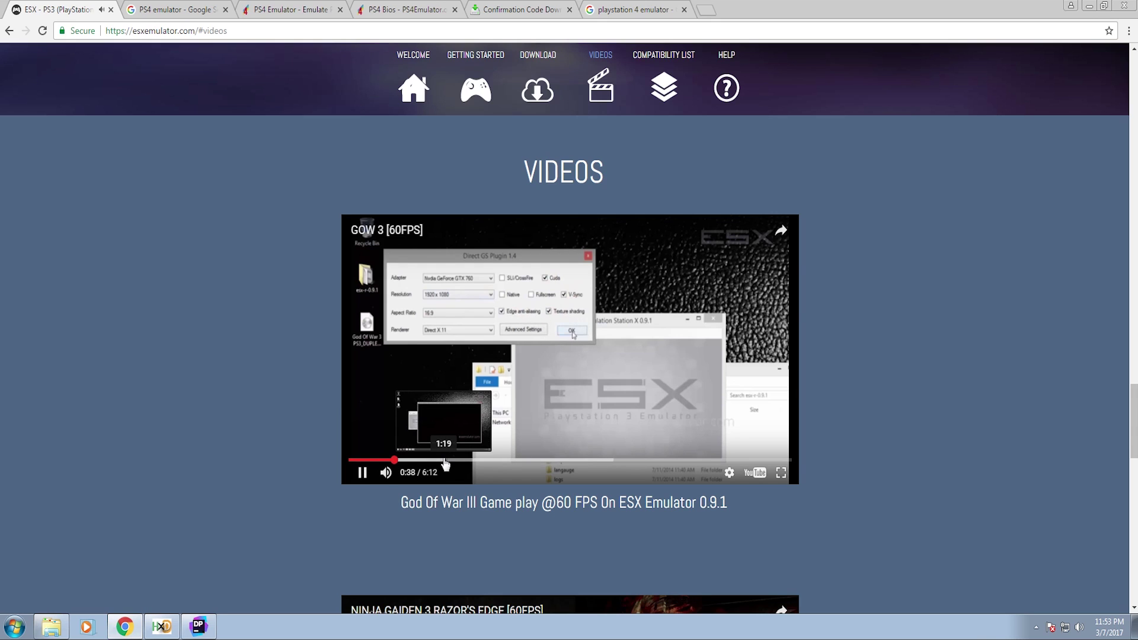
{"action": "left_click", "coordinate": [445, 461]}
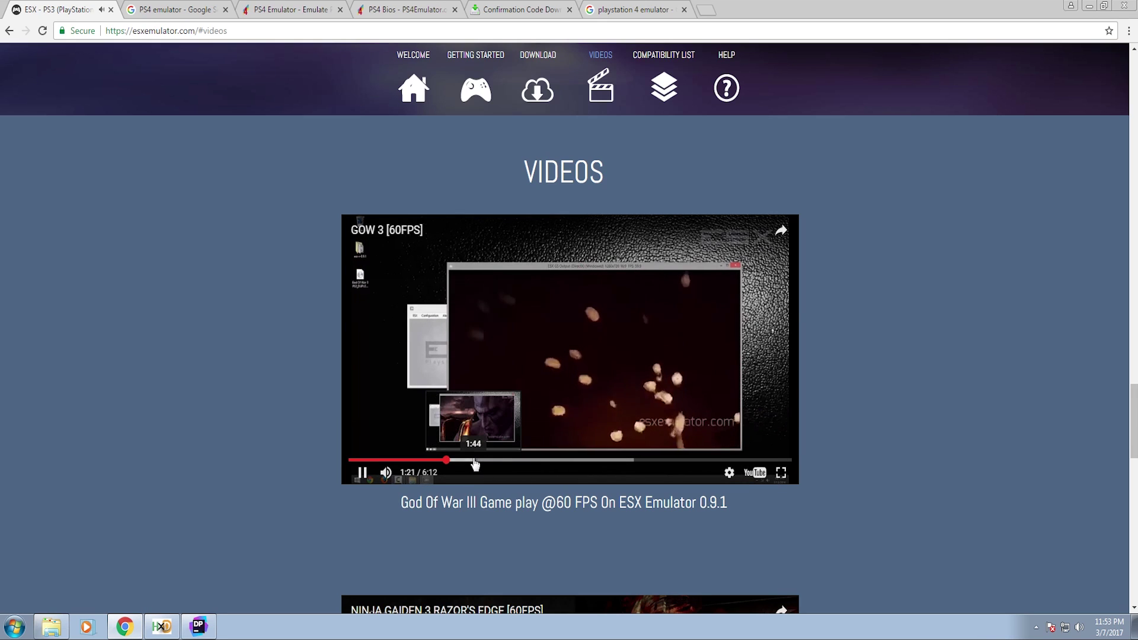
{"action": "double_click", "coordinate": [717, 454]}
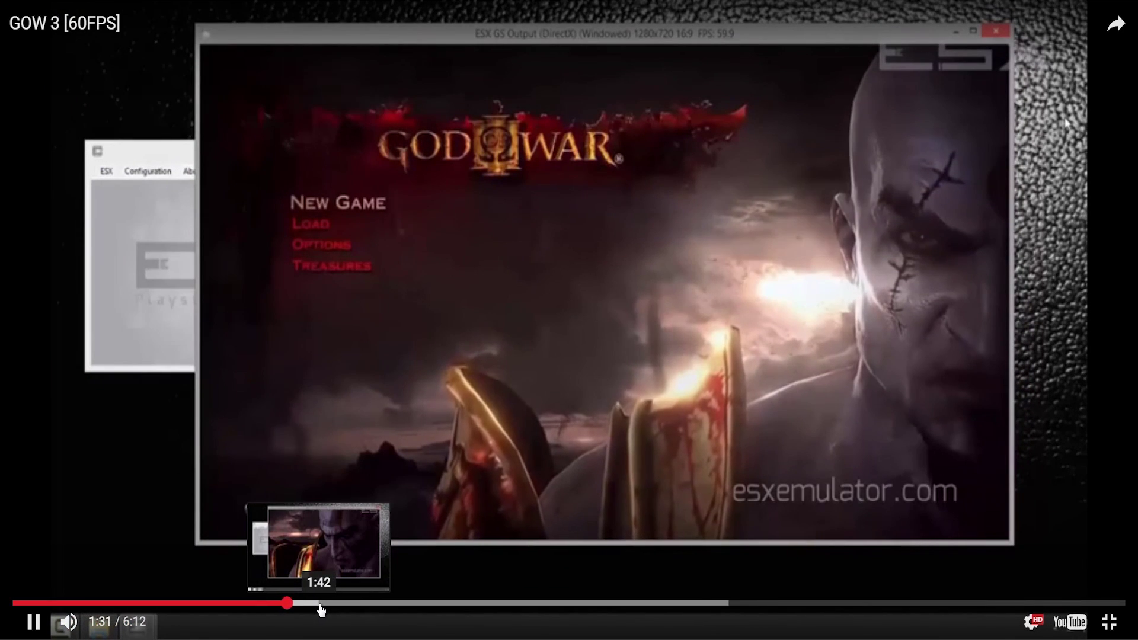
{"action": "left_click", "coordinate": [320, 604]}
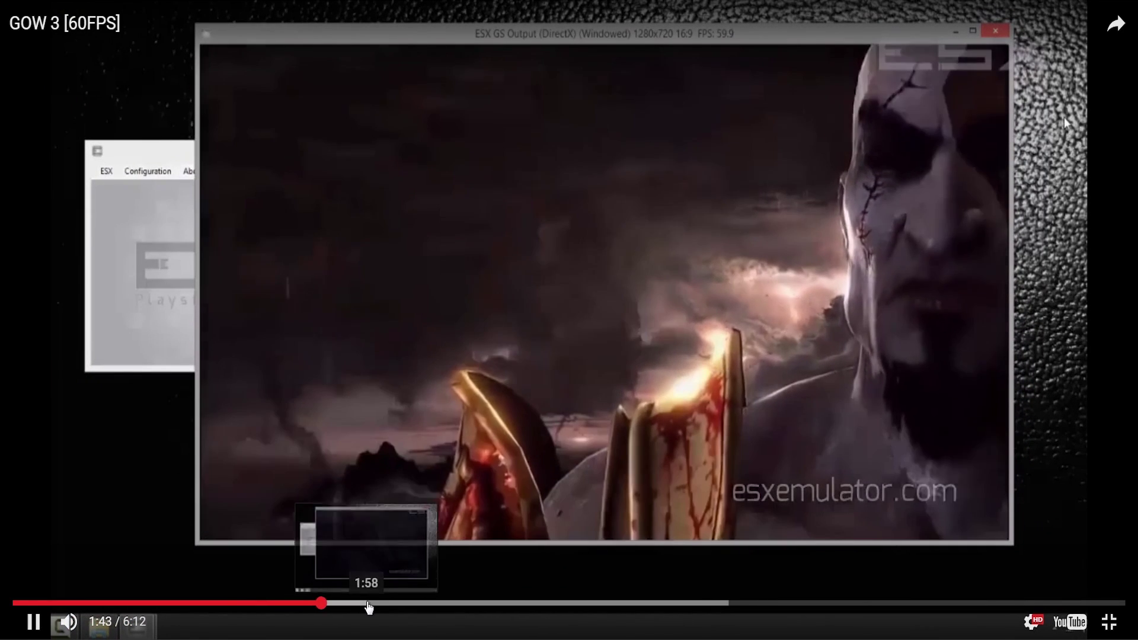
{"action": "left_click", "coordinate": [367, 603]}
{"action": "left_click", "coordinate": [465, 493]}
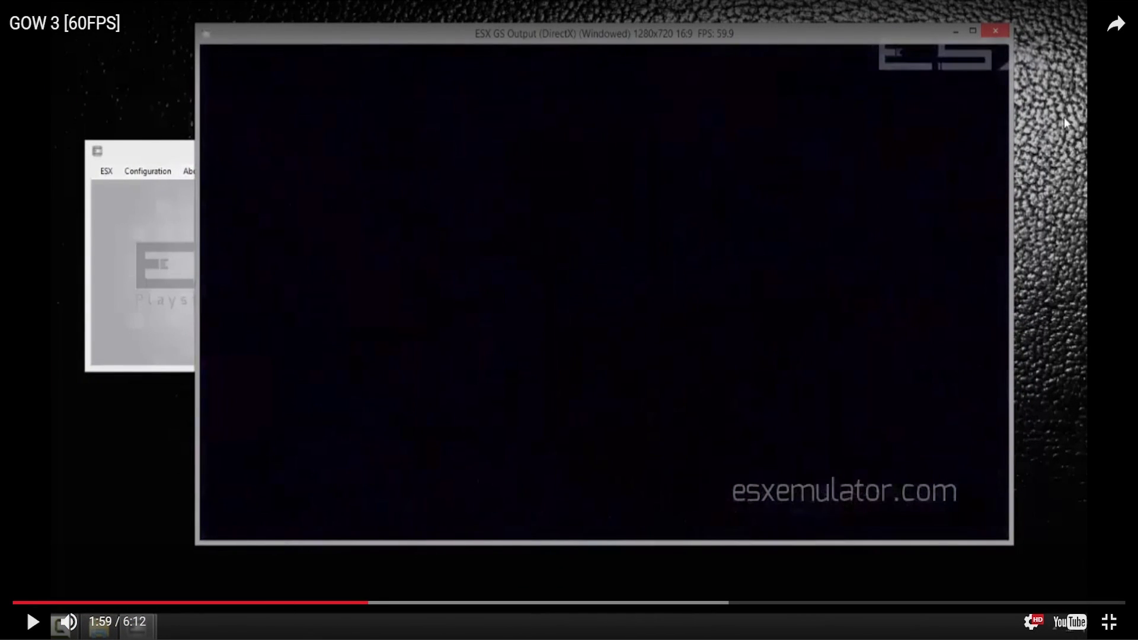
{"action": "key", "text": "alt+Tab"}
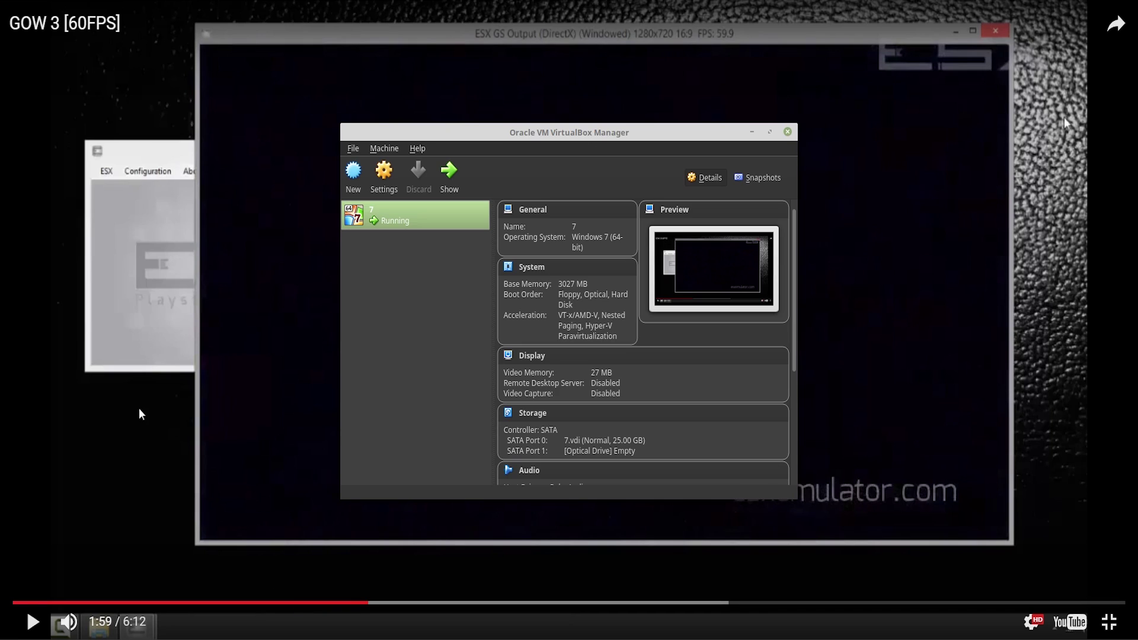
{"action": "key", "text": "alt+Tab"}
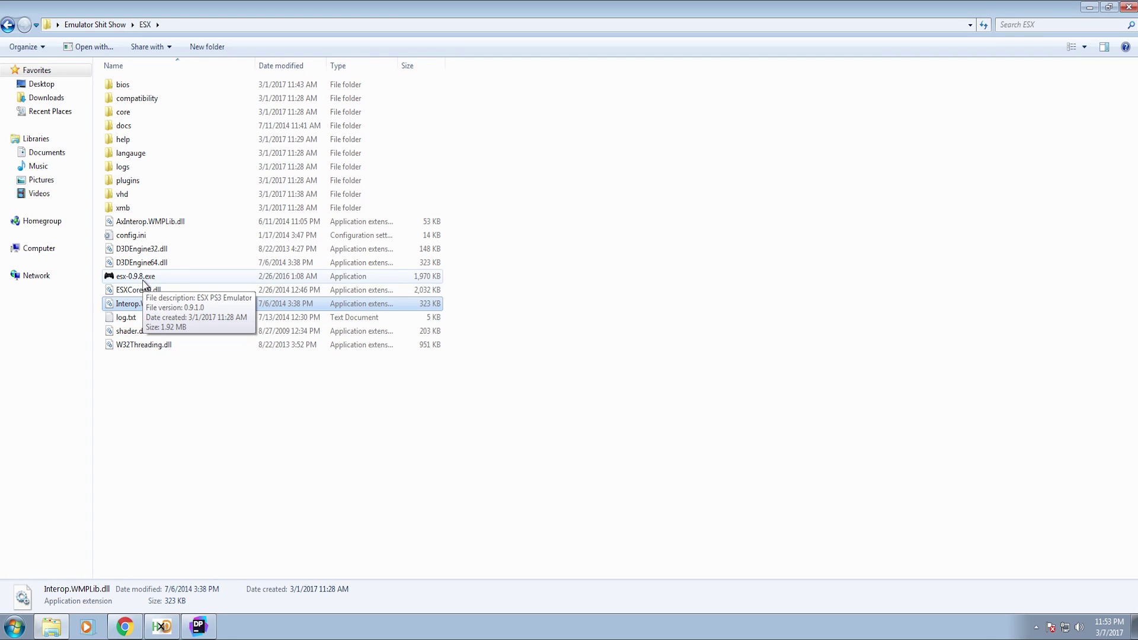
Return to the God of War III video on the ESX site, pause it at 1:04 and examine the game window at full screen.
{"action": "left_click", "coordinate": [125, 626]}
{"action": "scroll", "coordinate": [415, 273], "scroll_direction": "down", "scroll_amount": 10}
{"action": "scroll", "coordinate": [463, 279], "scroll_direction": "up", "scroll_amount": 3}
{"action": "scroll", "coordinate": [489, 306], "scroll_direction": "down", "scroll_amount": 3}
{"action": "scroll", "coordinate": [415, 534], "scroll_direction": "up", "scroll_amount": 15}
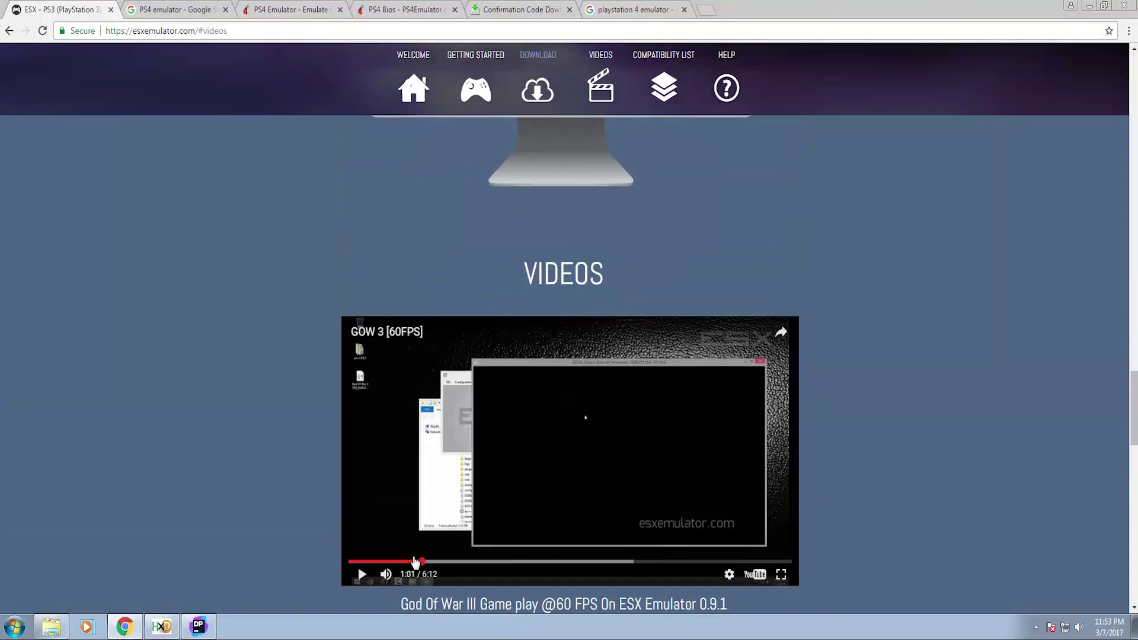
{"action": "left_click", "coordinate": [415, 512]}
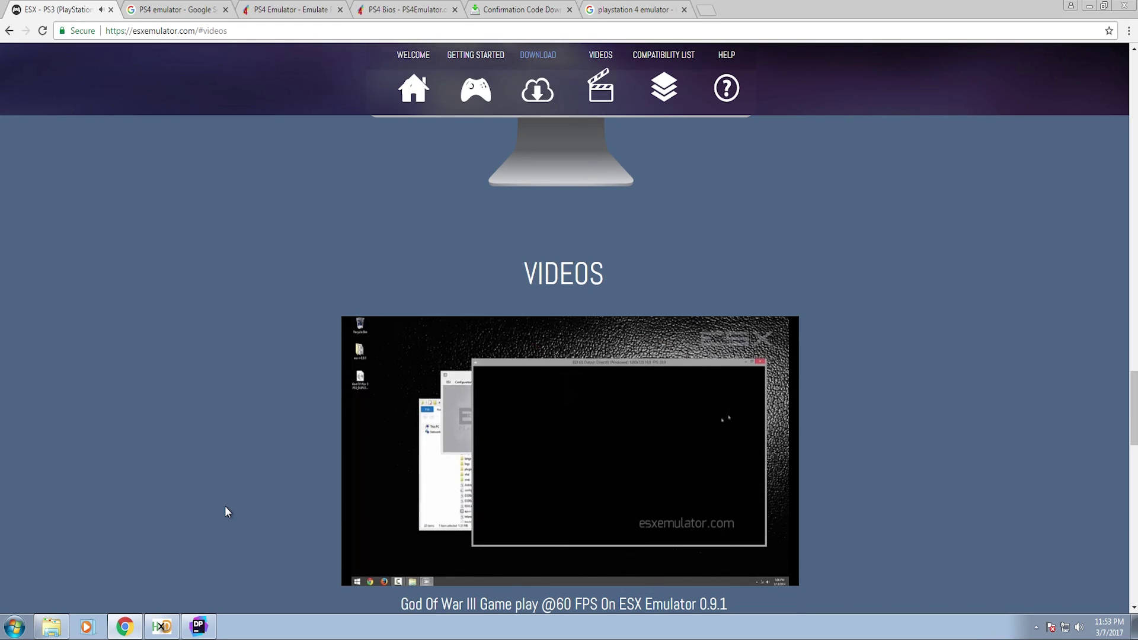
{"action": "left_click", "coordinate": [418, 500]}
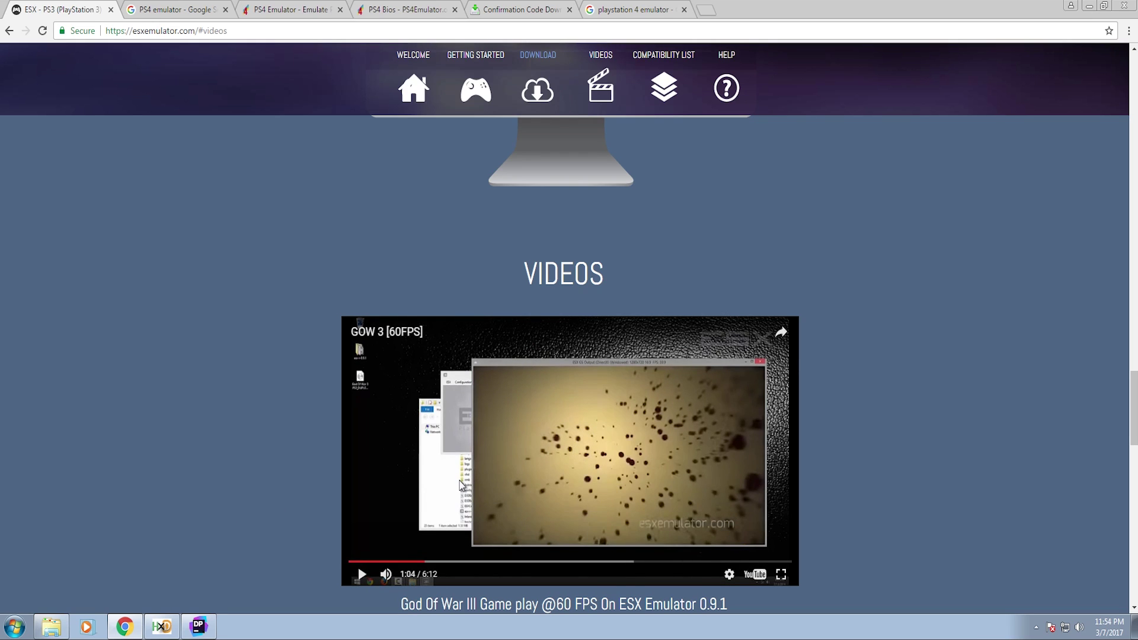
{"action": "double_click", "coordinate": [461, 497]}
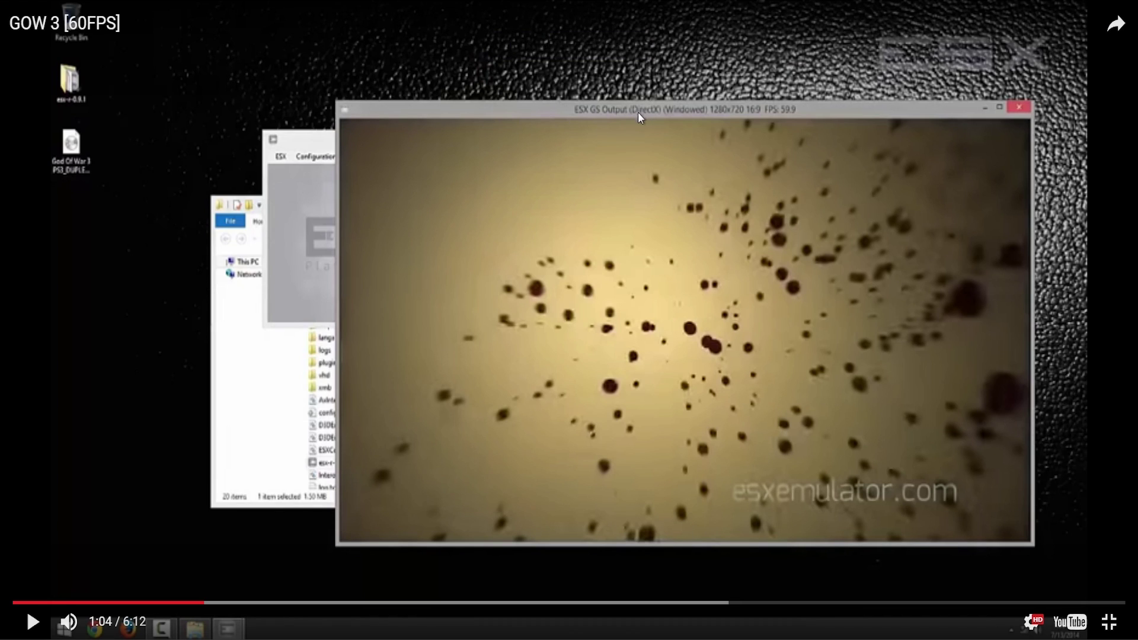
{"action": "double_click", "coordinate": [389, 226]}
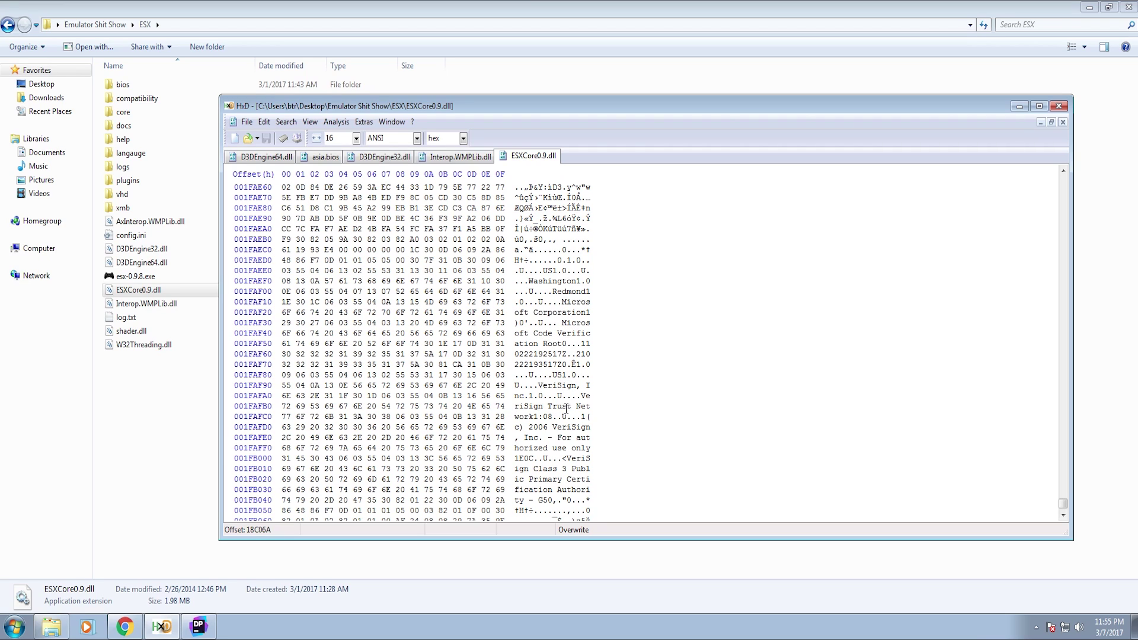
Examine the certificate text near the end of ESXCore0.9.dll in HxD and move the hex editor off the file list.
{"action": "scroll", "coordinate": [536, 414], "scroll_direction": "down", "scroll_amount": 4}
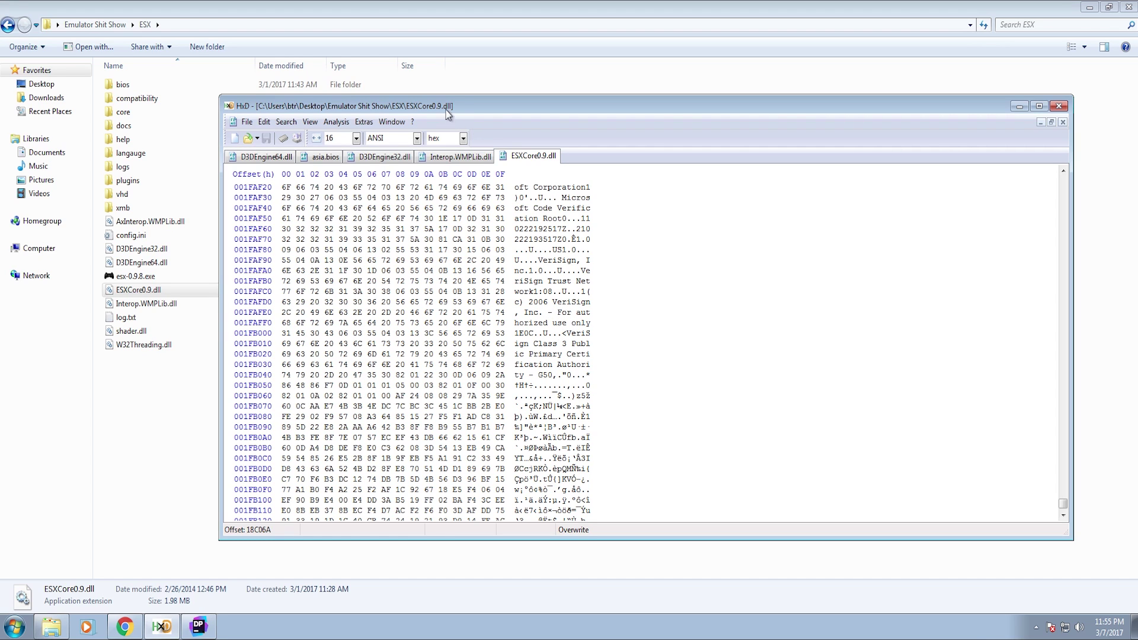
{"action": "left_click_drag", "start_coordinate": [447, 109], "coordinate": [718, 140]}
Open shader.dll in HxD, search it for "copyright" and highlight the VeriSign text near its end.
{"action": "left_click_drag", "start_coordinate": [127, 331], "coordinate": [669, 126]}
{"action": "key", "text": "F3"}
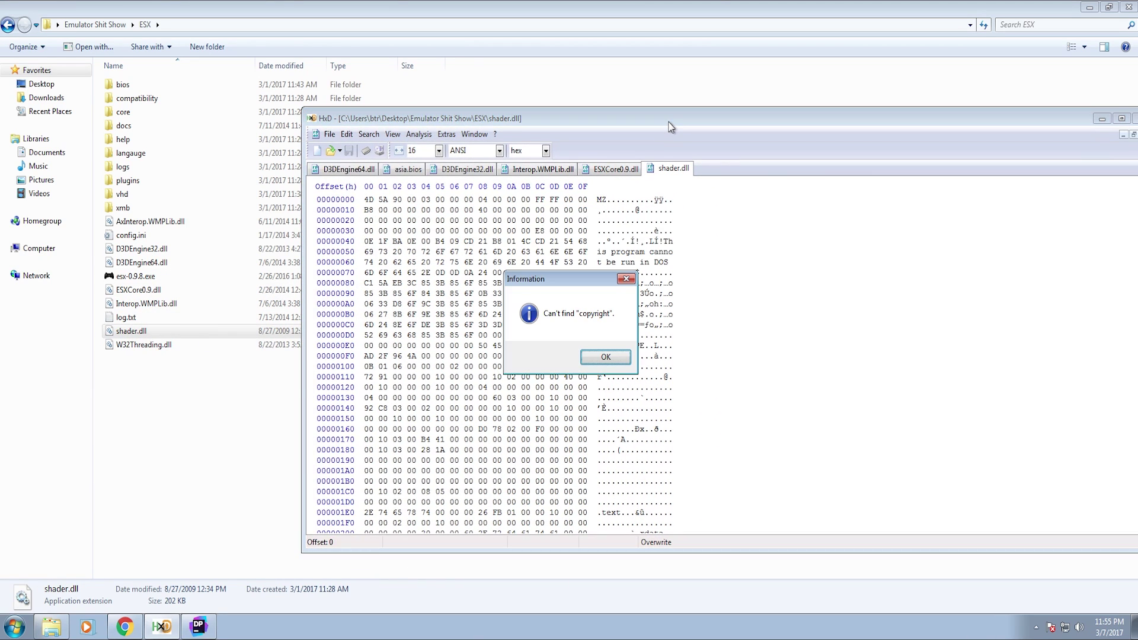
{"action": "key", "text": "Return"}
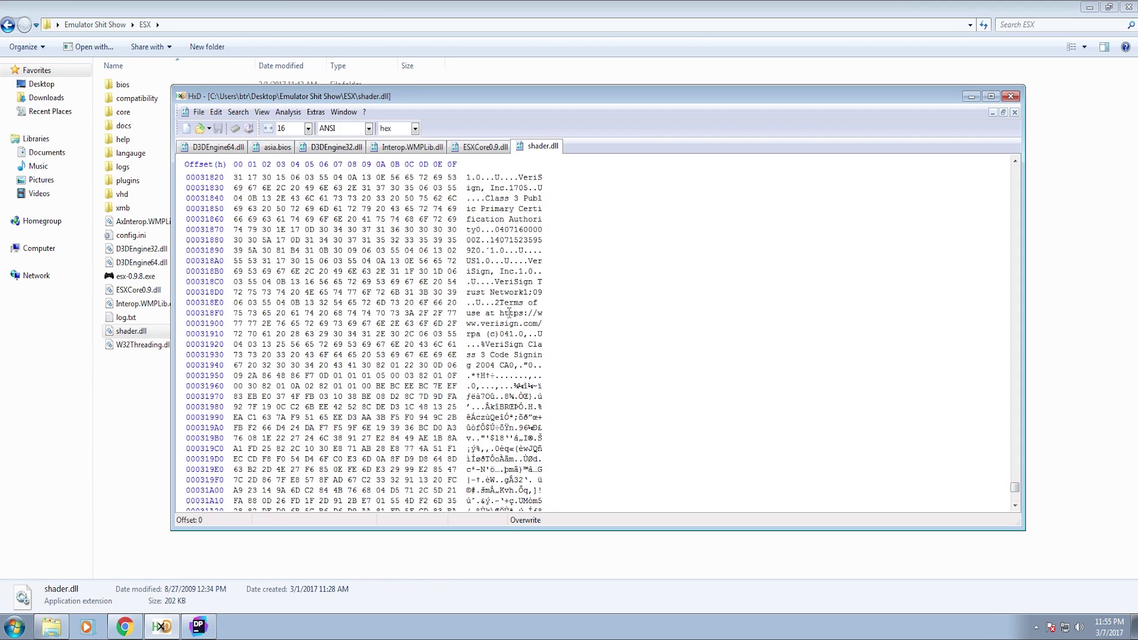
{"action": "left_click_drag", "start_coordinate": [478, 326], "coordinate": [538, 345]}
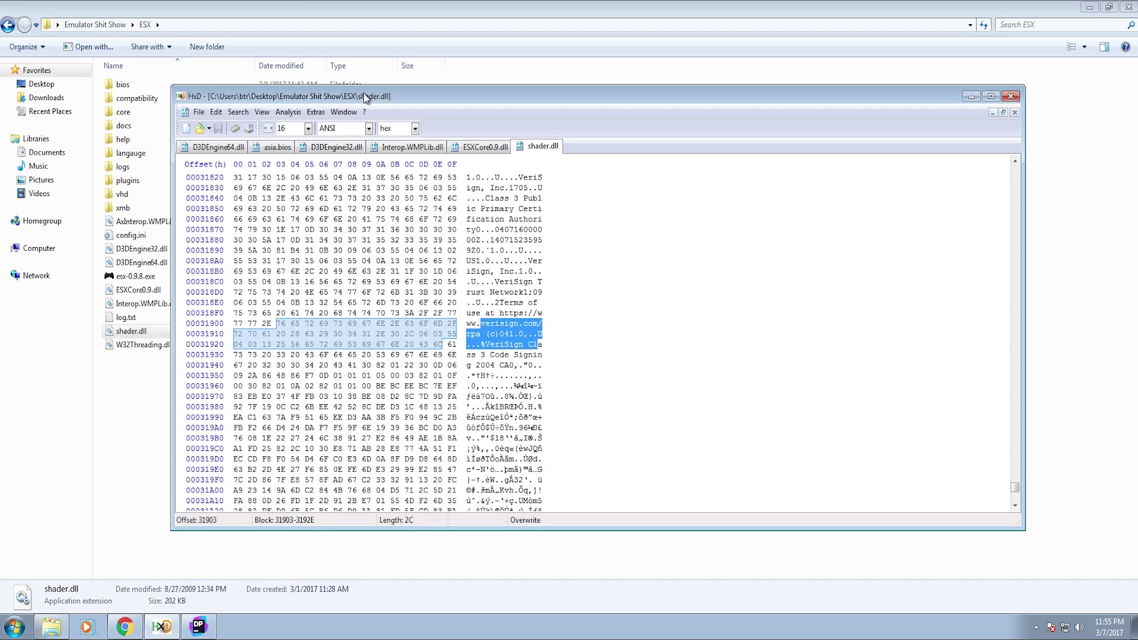
{"action": "left_click_drag", "start_coordinate": [368, 96], "coordinate": [858, 122]}
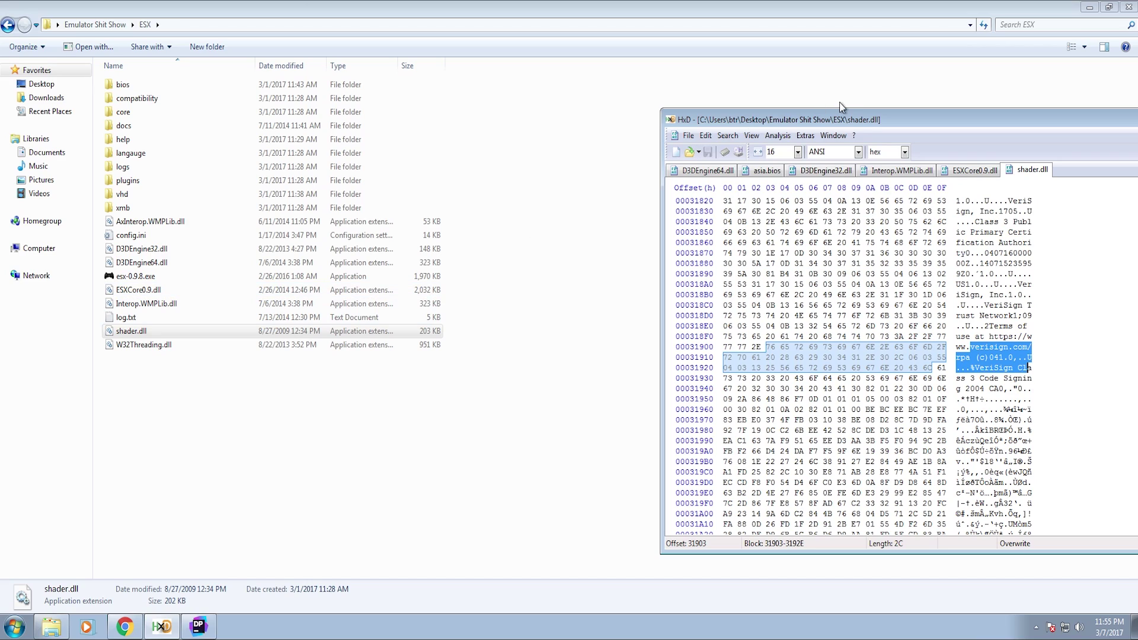
Examine the remaining certificate strings in shader.dll and minimize the hex editor.
{"action": "left_click_drag", "start_coordinate": [840, 119], "coordinate": [377, 68]}
{"action": "scroll", "coordinate": [601, 232], "scroll_direction": "down", "scroll_amount": 6}
{"action": "scroll", "coordinate": [601, 235], "scroll_direction": "down", "scroll_amount": 20}
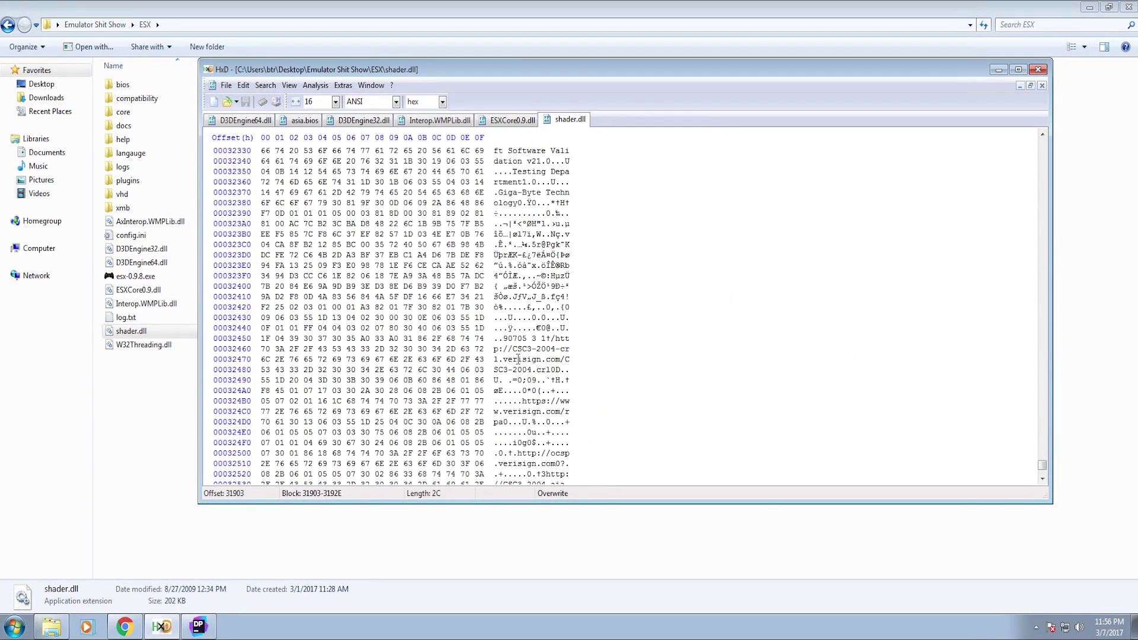
{"action": "scroll", "coordinate": [513, 358], "scroll_direction": "down", "scroll_amount": 18}
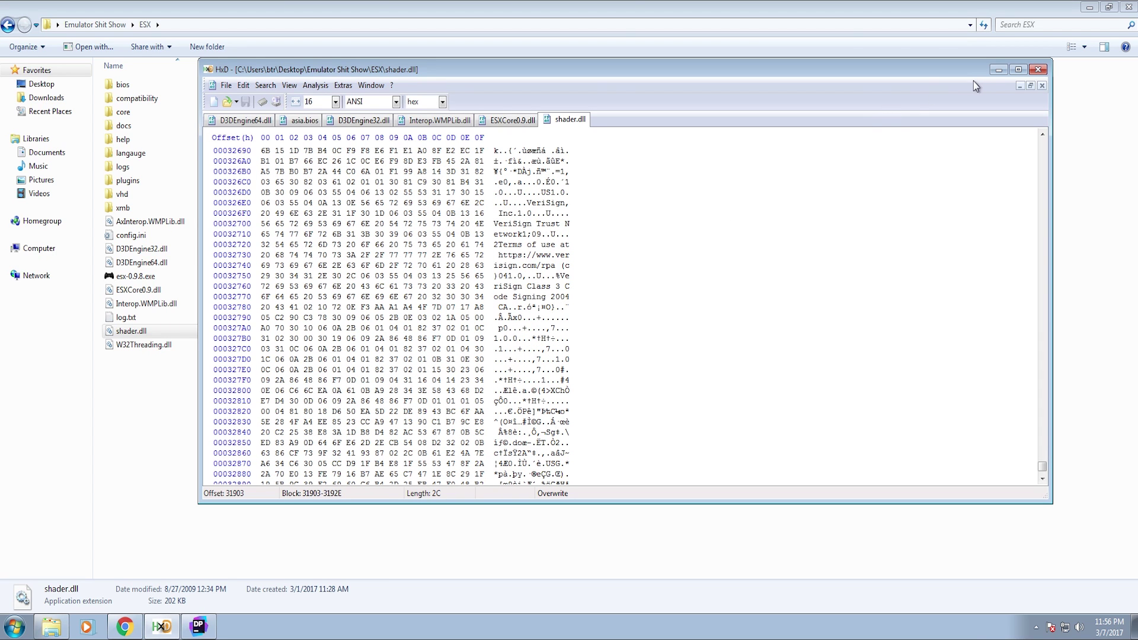
{"action": "left_click", "coordinate": [998, 69]}
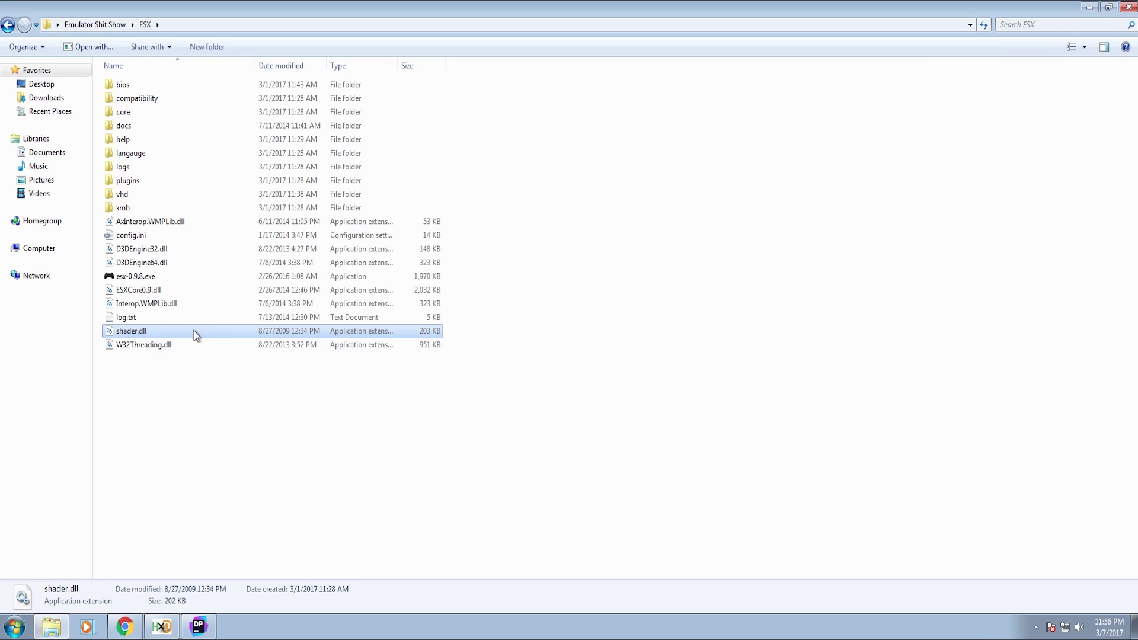
Open xmb-loader-5.5.6.xmb from the xmb folder in HxD, search it for "copyright" and look through the contents after the match.
{"action": "double_click", "coordinate": [131, 208]}
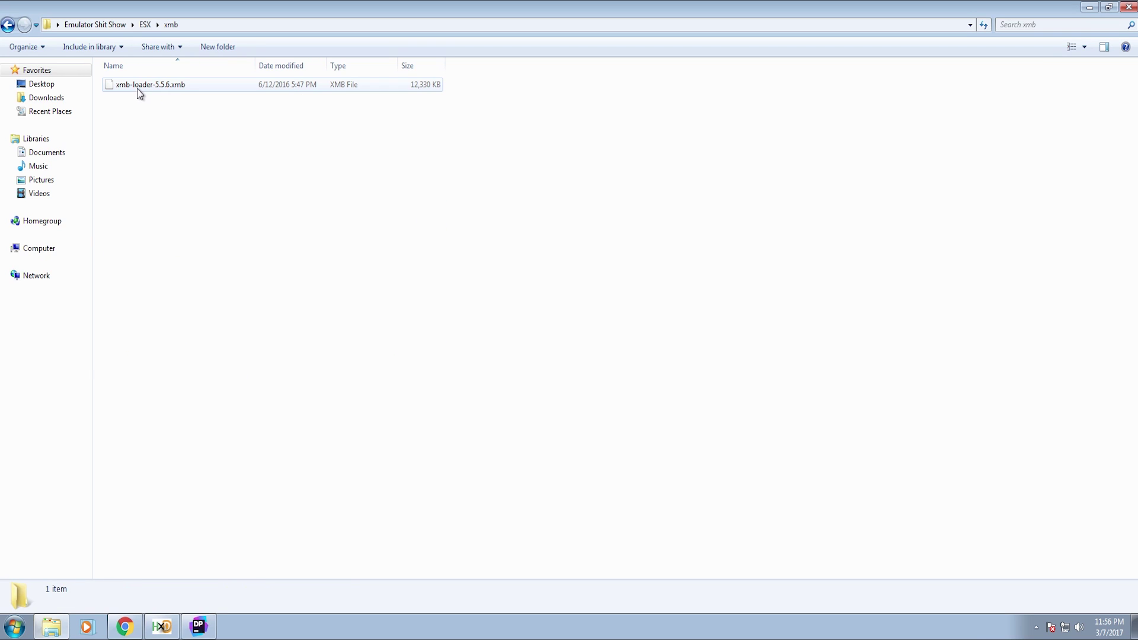
{"action": "left_click_drag", "start_coordinate": [138, 90], "coordinate": [541, 321]}
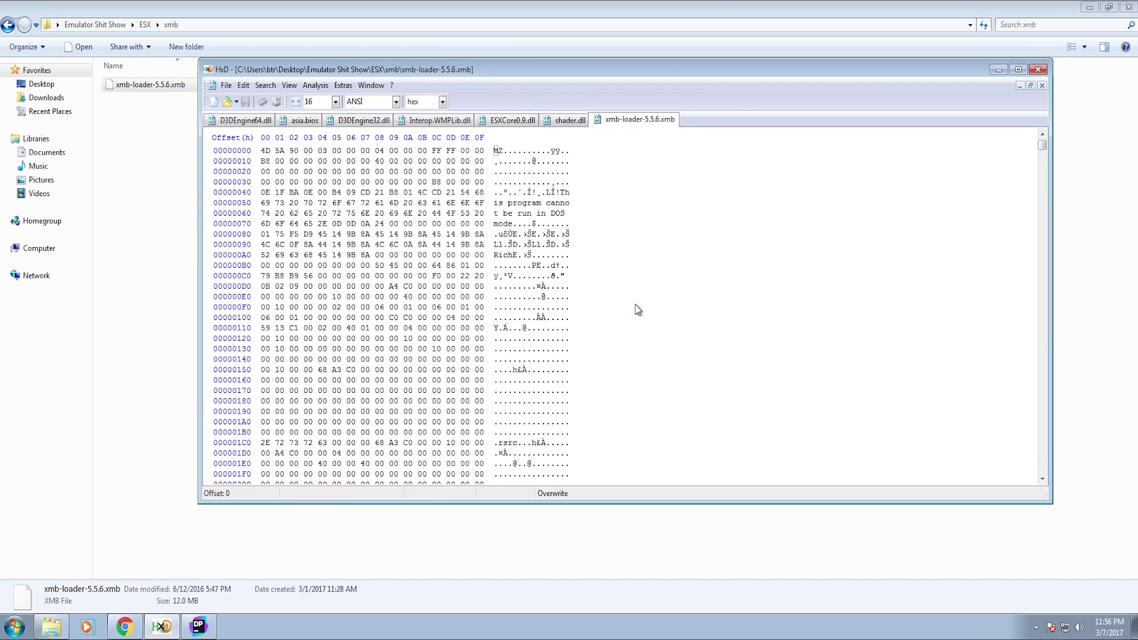
{"action": "key", "text": "ctrl+f"}
{"action": "key", "text": "Return"}
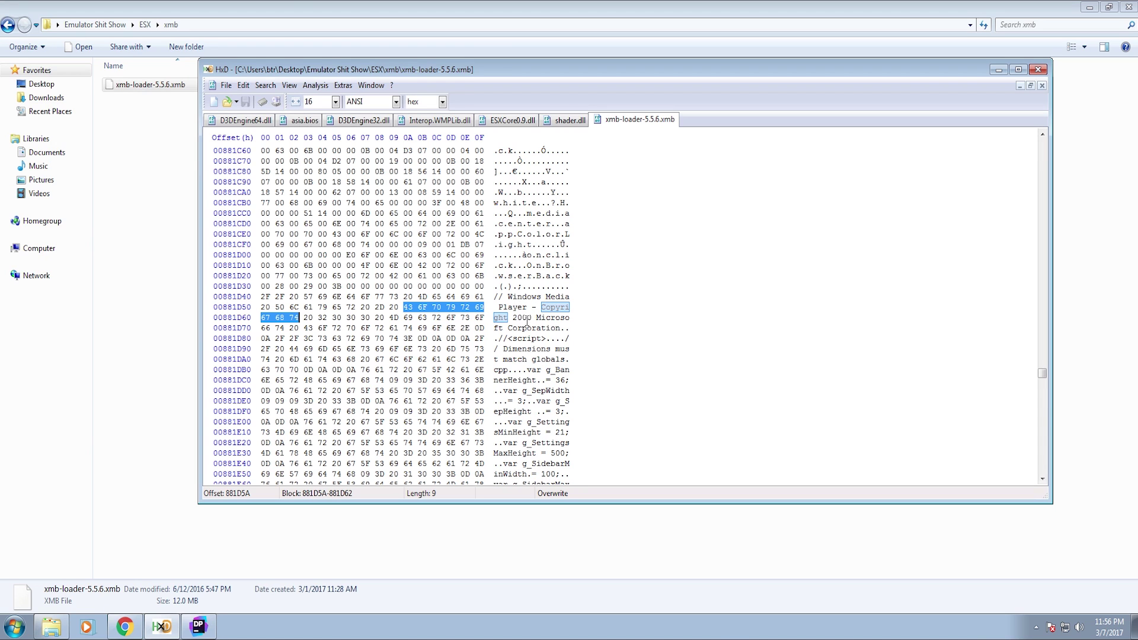
{"action": "left_click_drag", "start_coordinate": [1041, 378], "coordinate": [1041, 446]}
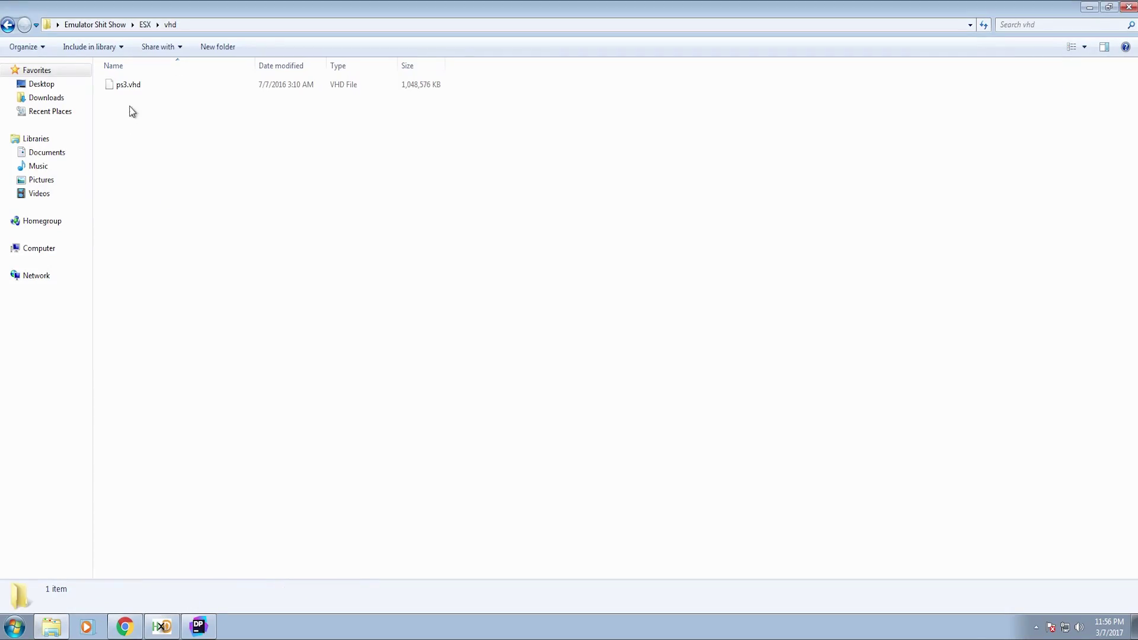
Check the details of ps3.vhd in the vhd folder, open it in HxD and look through its contents to the end.
{"action": "left_click", "coordinate": [138, 87]}
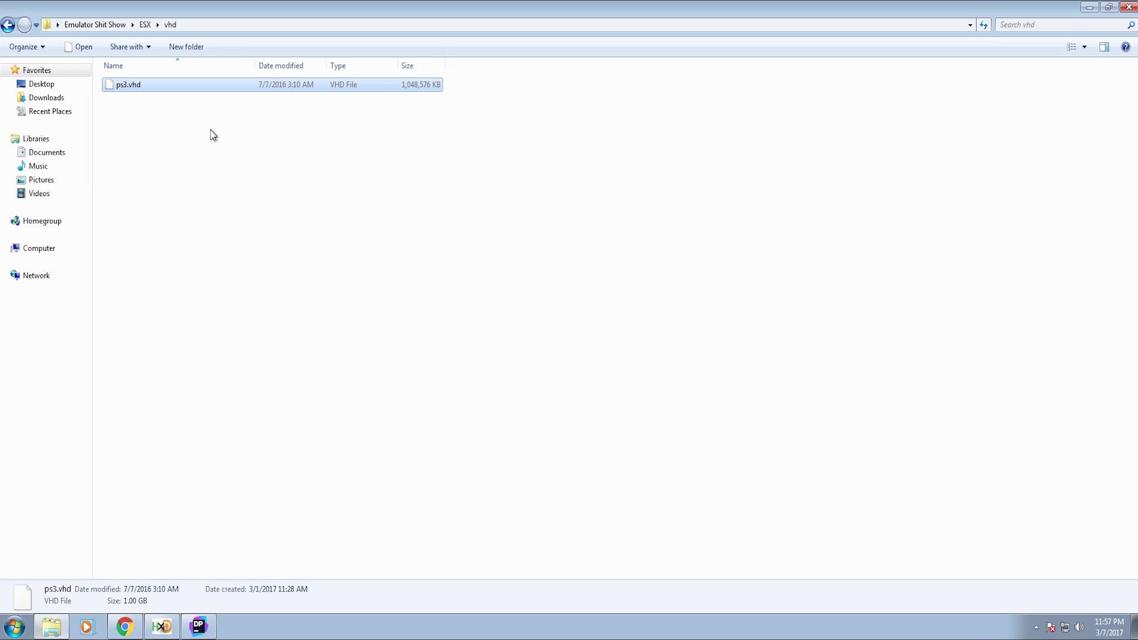
{"action": "left_click_drag", "start_coordinate": [132, 91], "coordinate": [648, 326]}
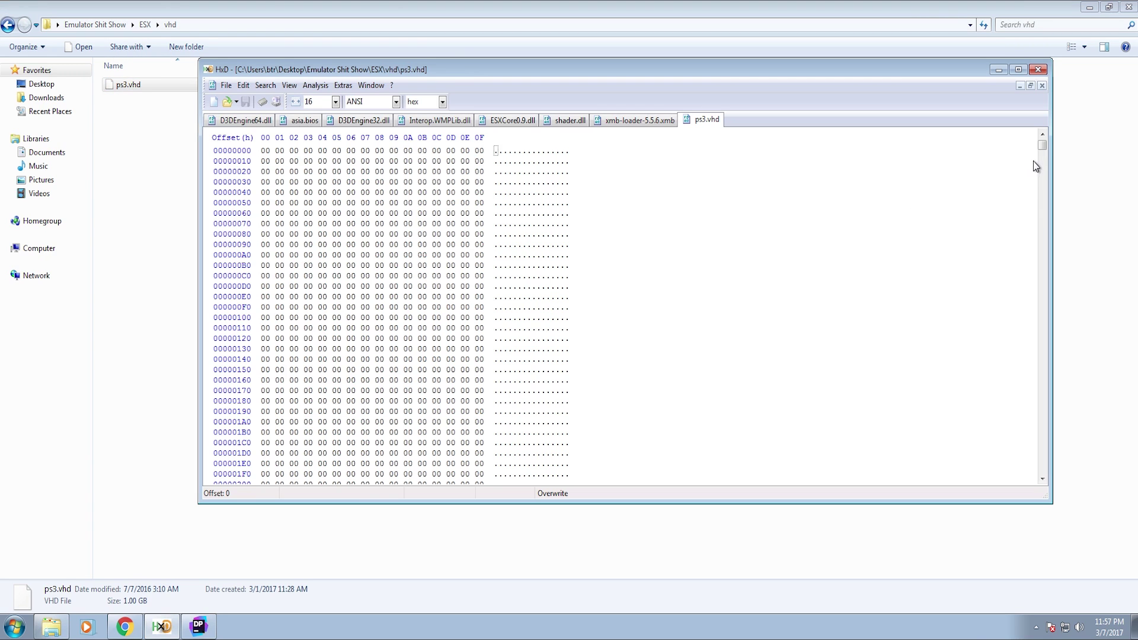
{"action": "left_click_drag", "start_coordinate": [1041, 145], "coordinate": [1043, 460]}
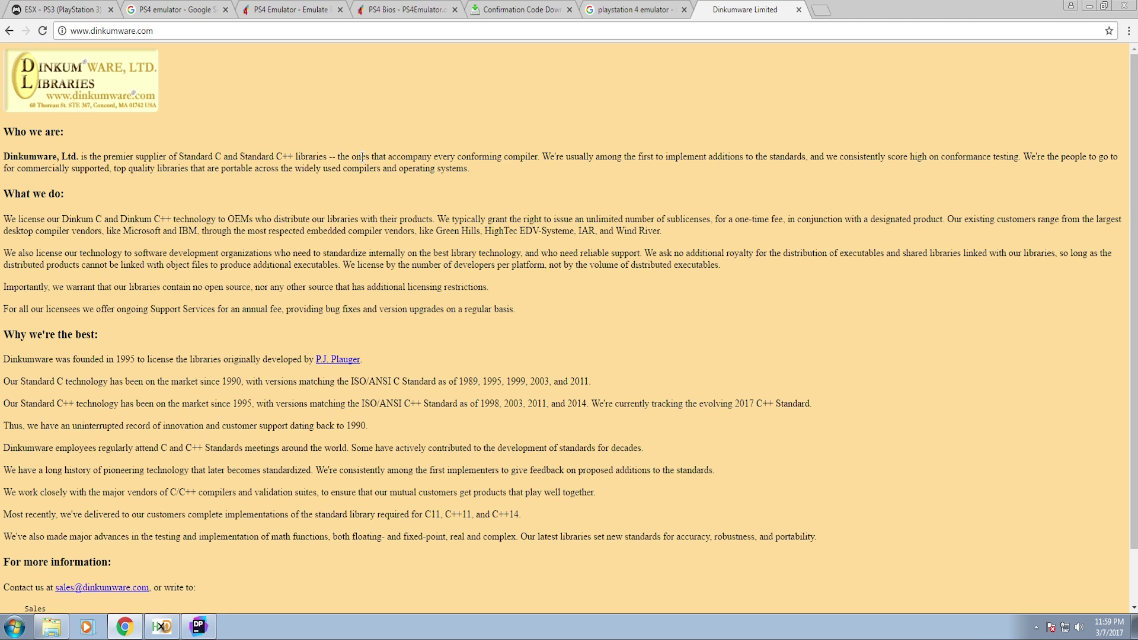
Inspect the file details of the DLLs in the ESX core folder.
{"action": "key", "text": "alt+Left"}
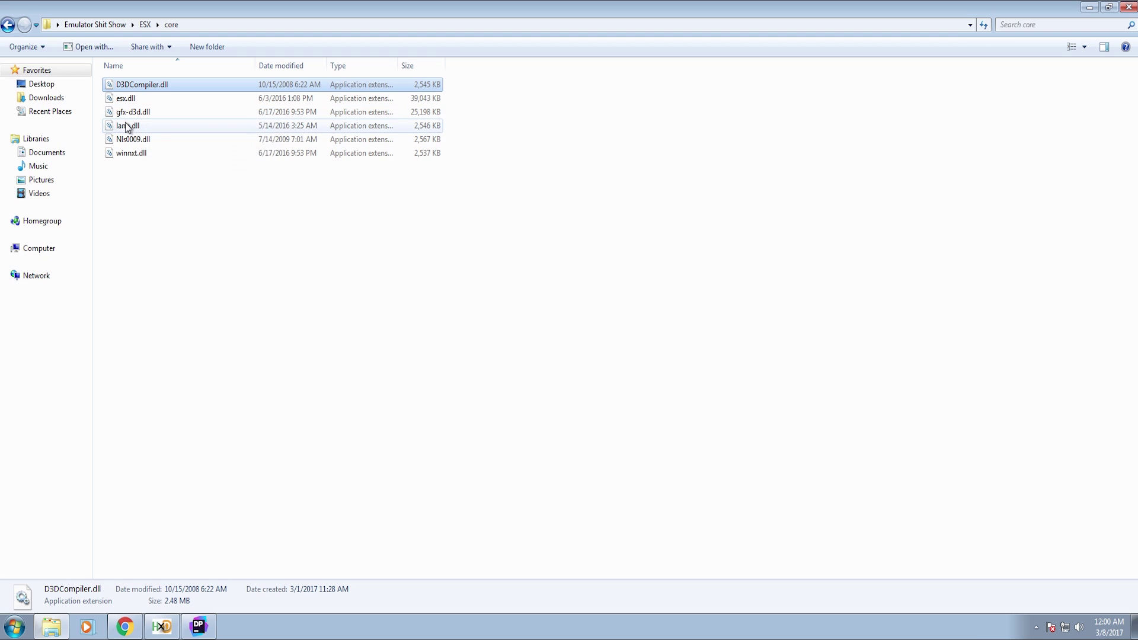
{"action": "mouse_move", "coordinate": [135, 132]}
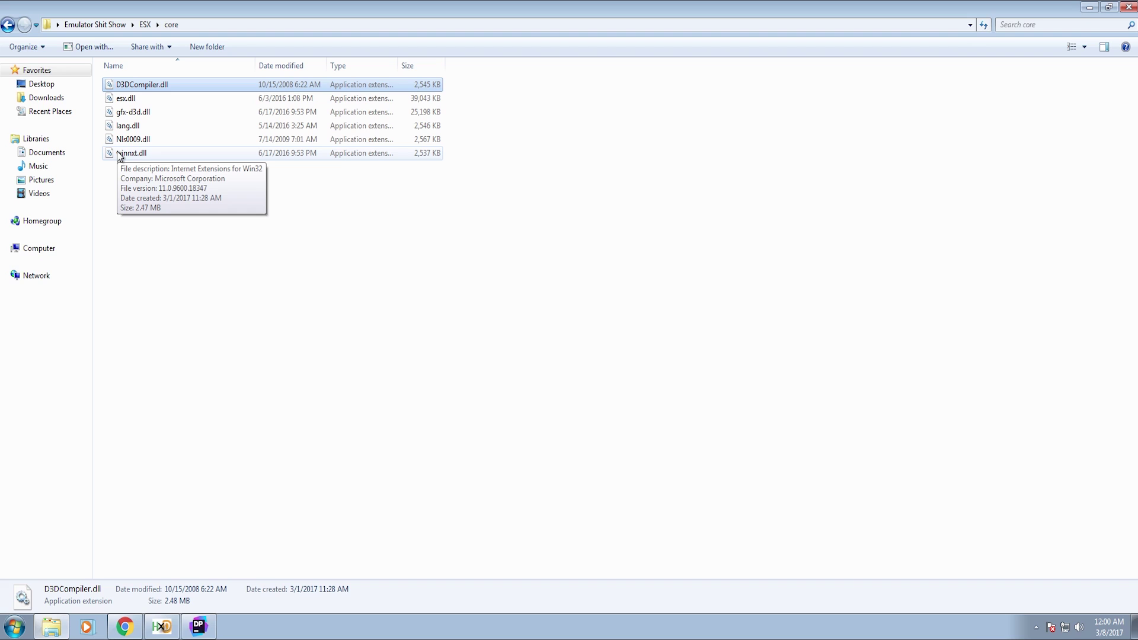
Check the ESX compatibility folder, open kernel.bin from the bios folder in HxD and search it for "copyright".
{"action": "left_click", "coordinate": [294, 194]}
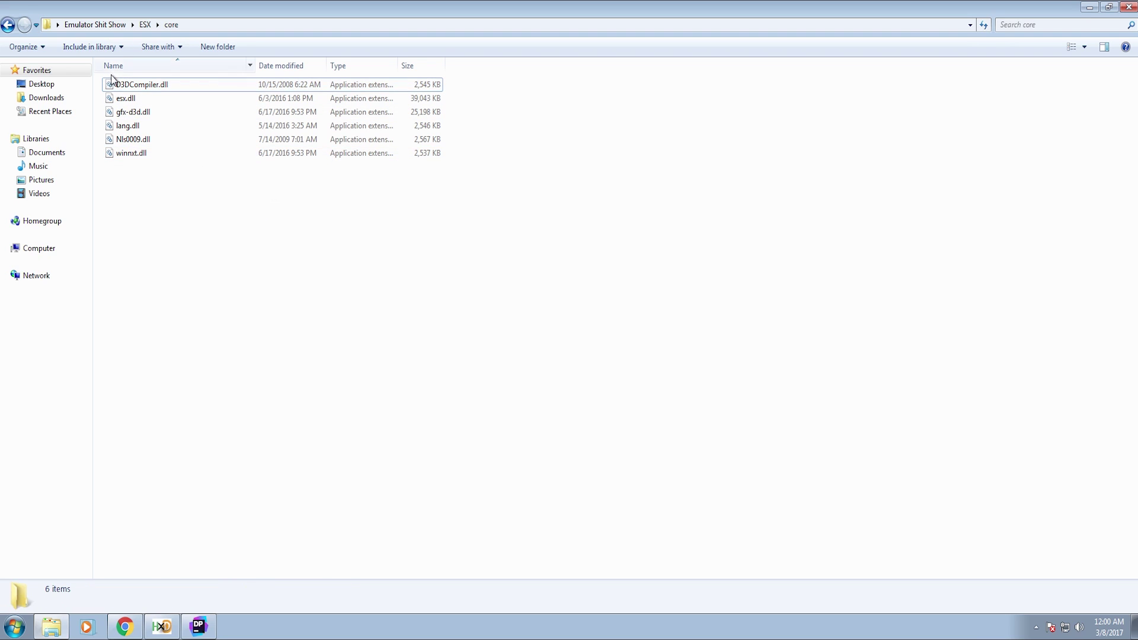
{"action": "key", "text": "BackSpace"}
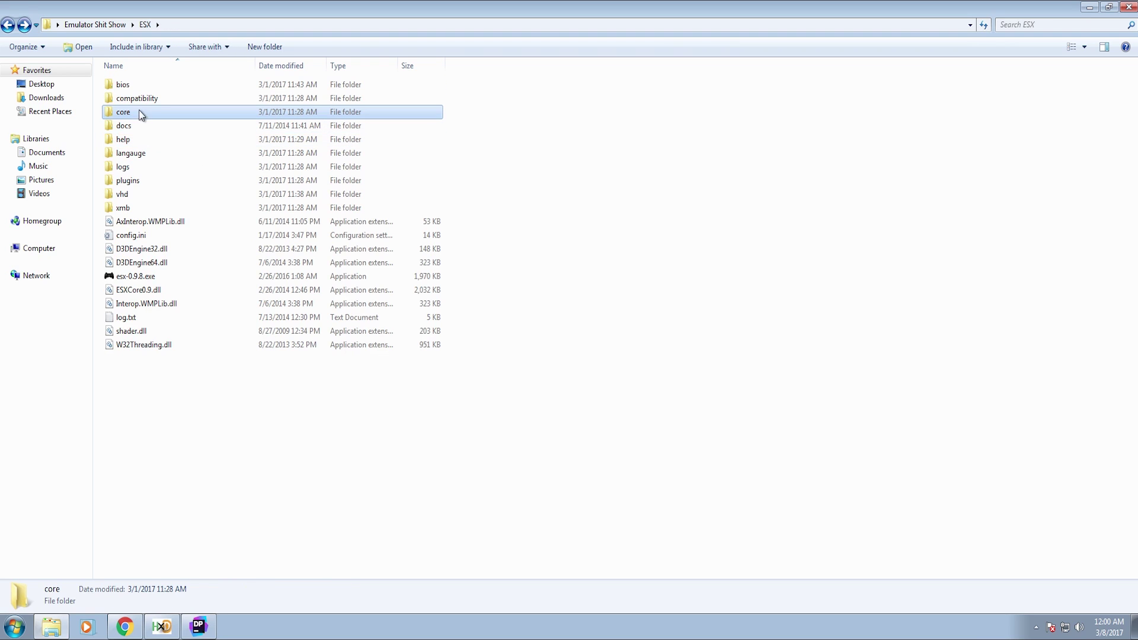
{"action": "double_click", "coordinate": [142, 98]}
{"action": "key", "text": "BackSpace"}
{"action": "double_click", "coordinate": [140, 84]}
{"action": "left_click", "coordinate": [148, 86]}
{"action": "left_click_drag", "start_coordinate": [137, 83], "coordinate": [485, 323]}
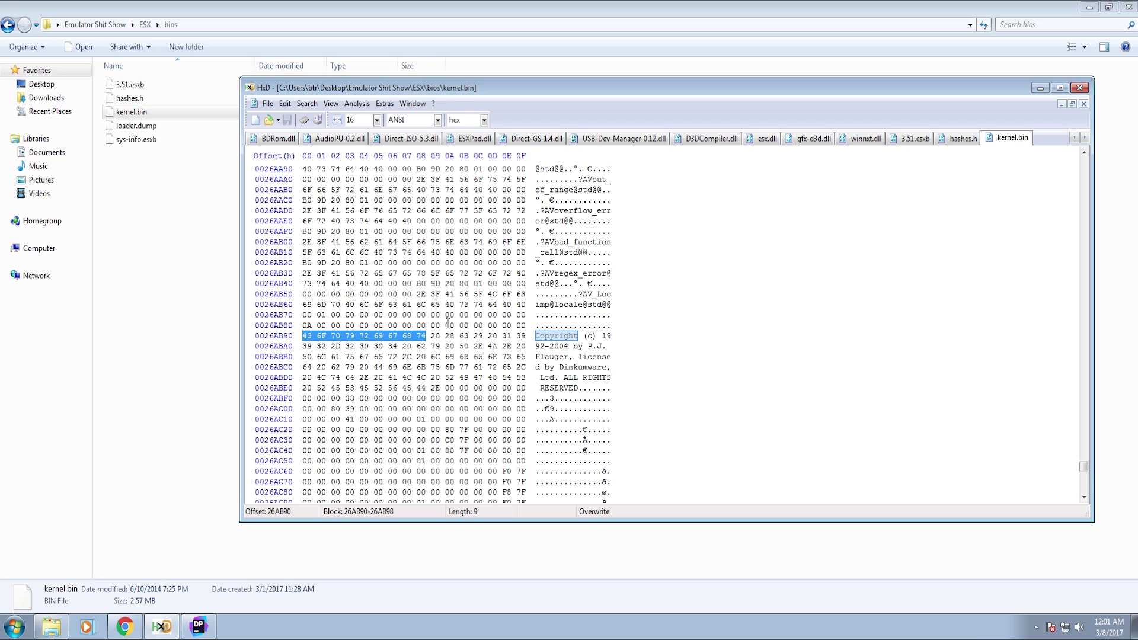
Open sys-info.esxb from the bios folder in HxD, search it for "copyright" and read the text after the match.
{"action": "left_click_drag", "start_coordinate": [136, 132], "coordinate": [314, 225]}
{"action": "key", "text": "ctrl+f"}
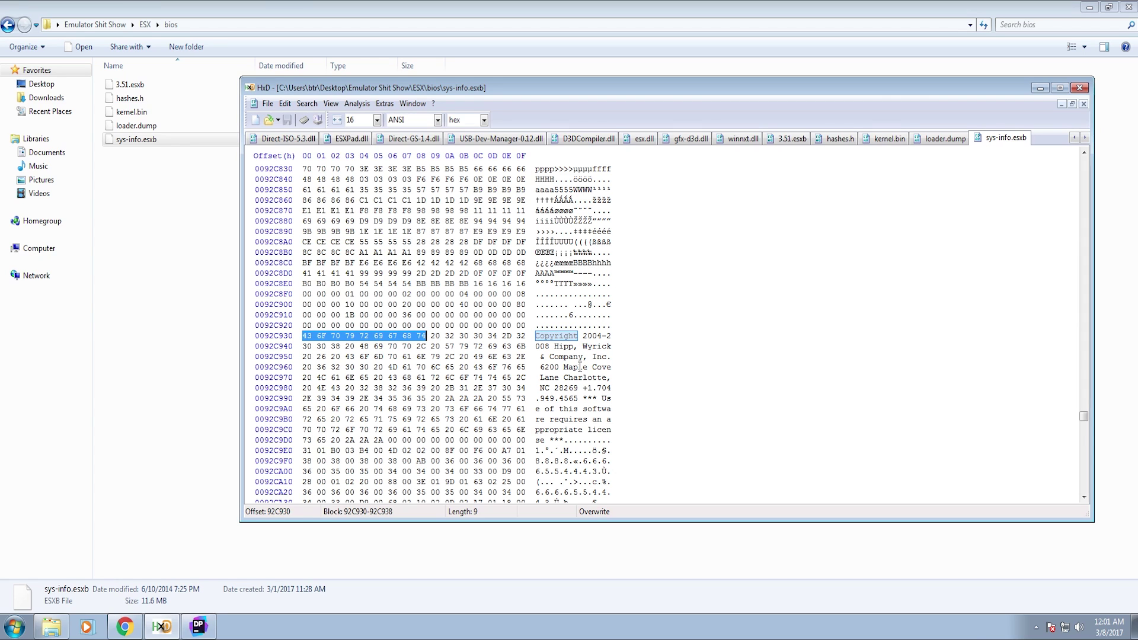
{"action": "scroll", "coordinate": [580, 367], "scroll_direction": "down", "scroll_amount": 3}
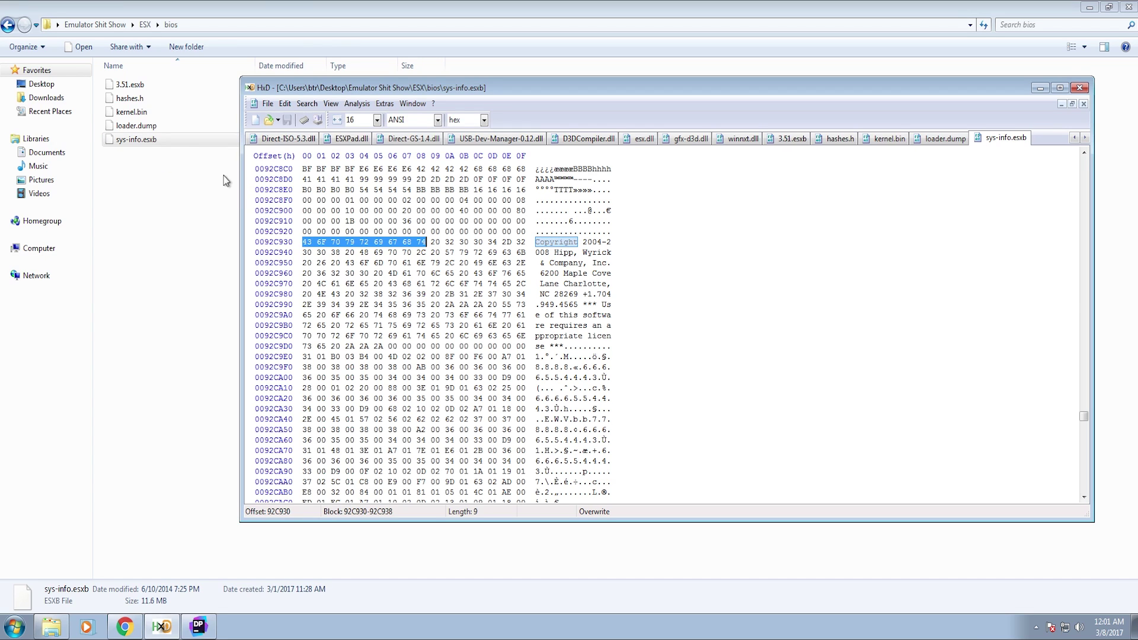
Return to the ESX folder, read config.ini through to its end and close it.
{"action": "left_click", "coordinate": [199, 181]}
{"action": "key", "text": "BackSpace"}
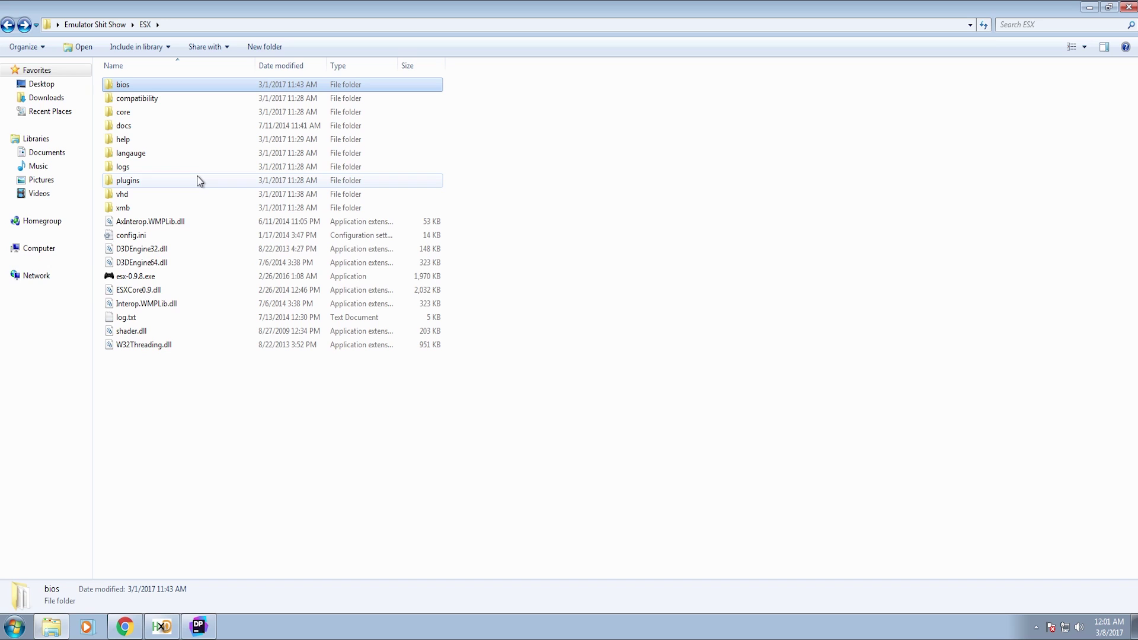
{"action": "double_click", "coordinate": [148, 235]}
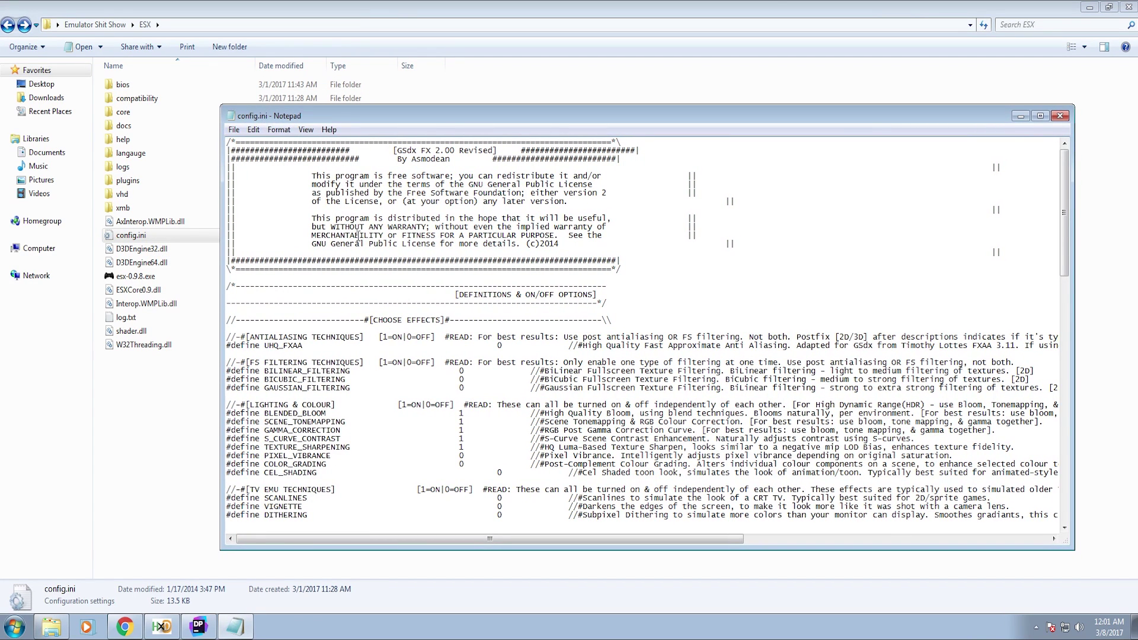
{"action": "scroll", "coordinate": [359, 235], "scroll_direction": "down", "scroll_amount": 3}
{"action": "scroll", "coordinate": [341, 251], "scroll_direction": "up", "scroll_amount": 3}
{"action": "scroll", "coordinate": [362, 236], "scroll_direction": "down", "scroll_amount": 20}
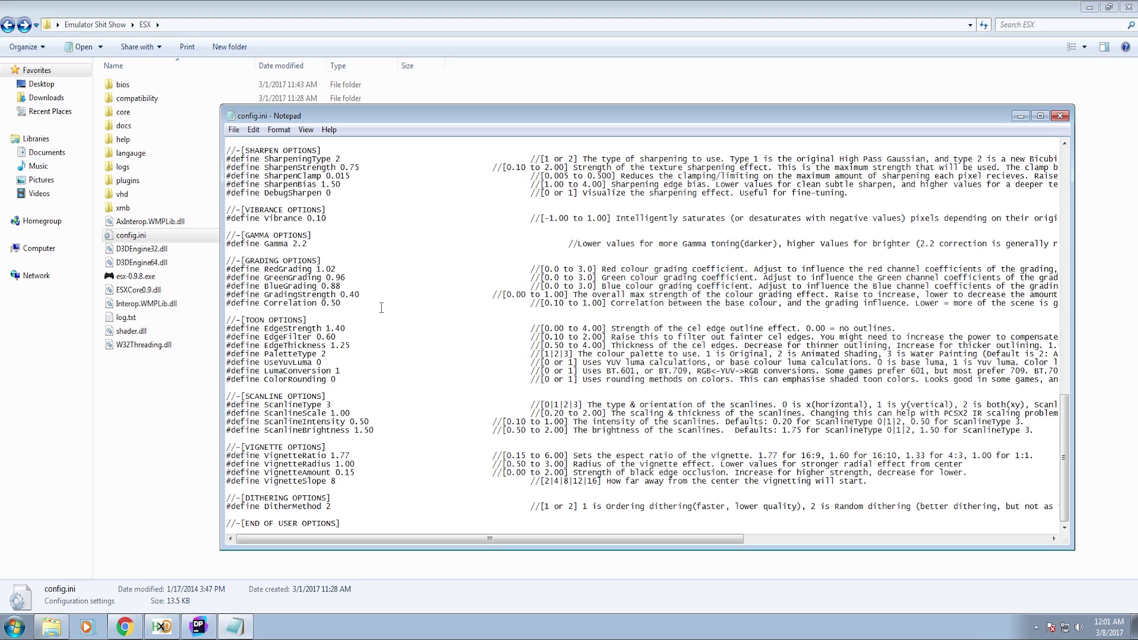
{"action": "left_click", "coordinate": [1060, 116]}
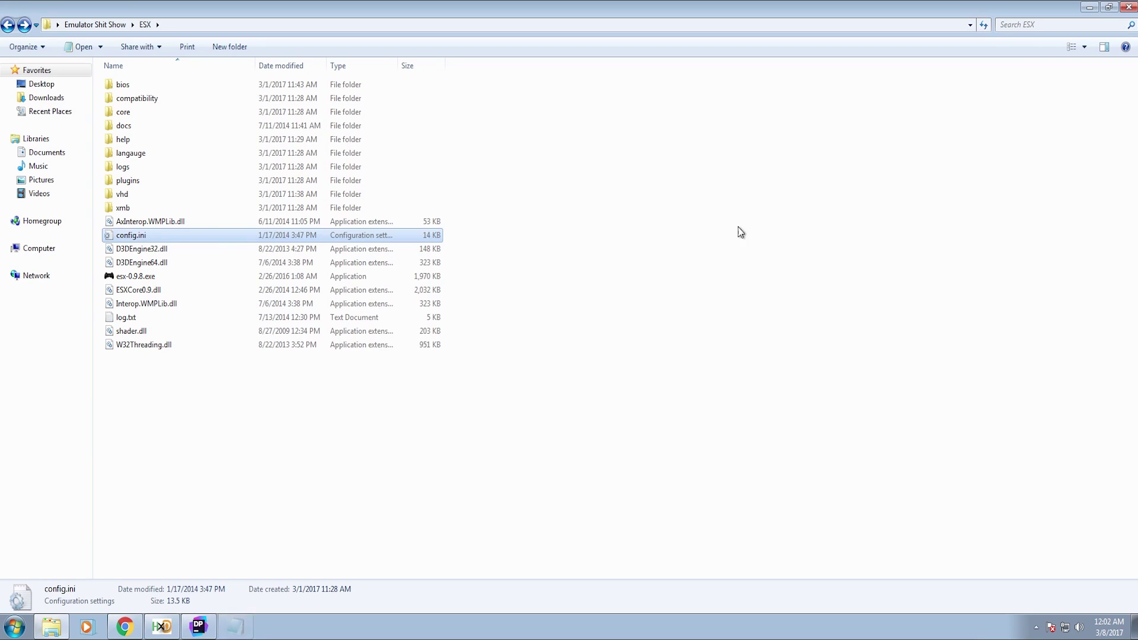
Run PCXS4.exe from the PCXS4 folder and accept its offer to download the missing bios files.
{"action": "key", "text": "BackSpace"}
{"action": "key", "text": "Down"}
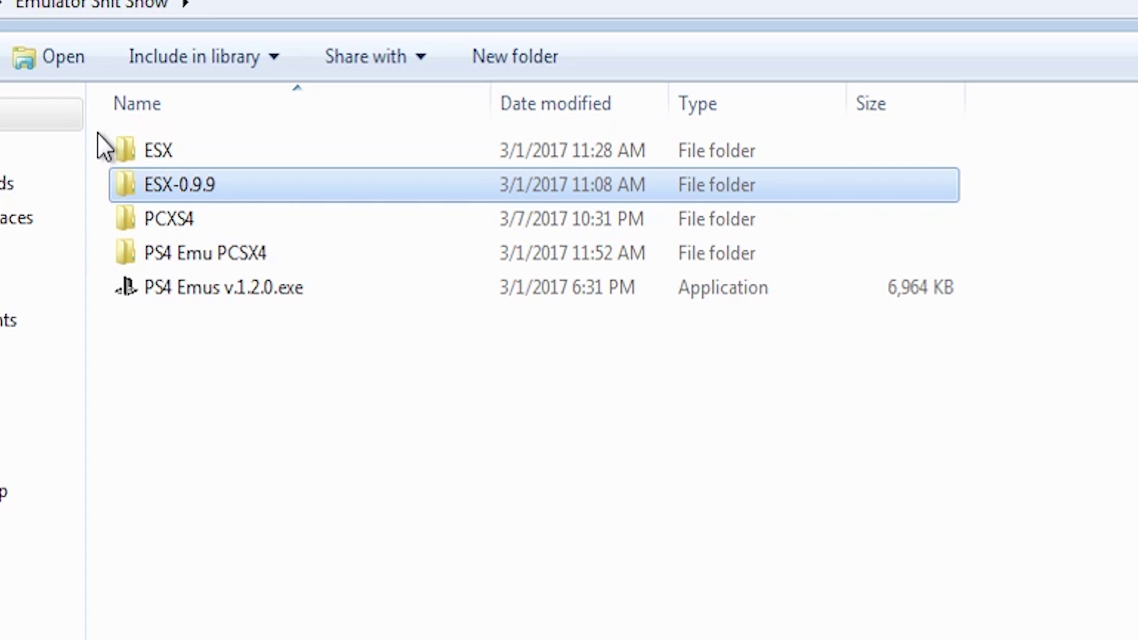
{"action": "double_click", "coordinate": [172, 219]}
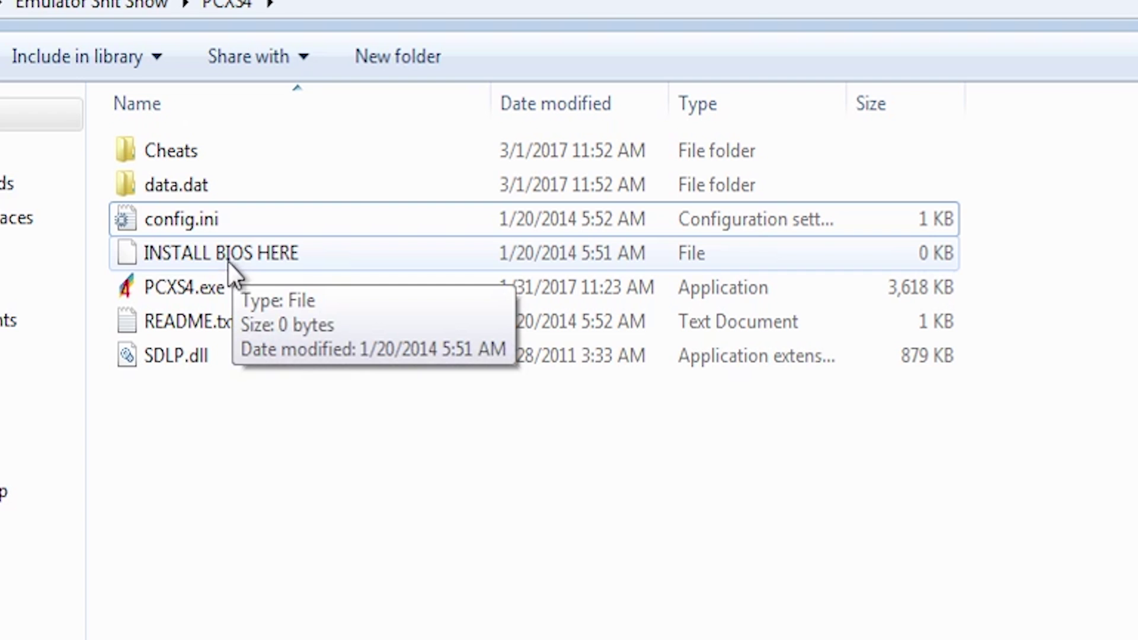
{"action": "double_click", "coordinate": [202, 287]}
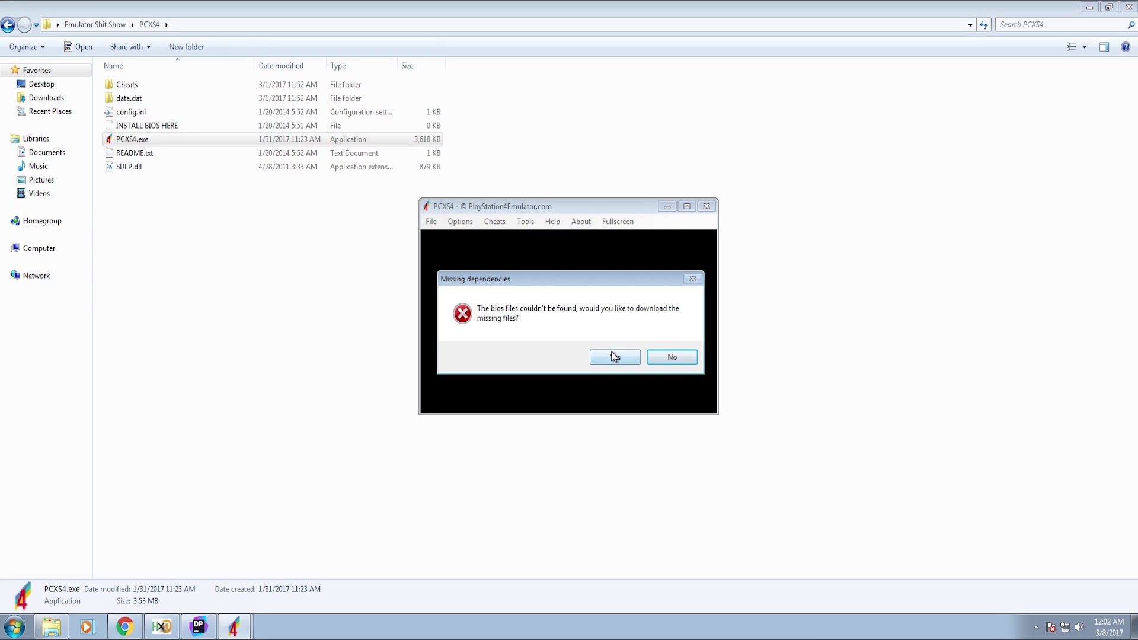
{"action": "left_click", "coordinate": [611, 356]}
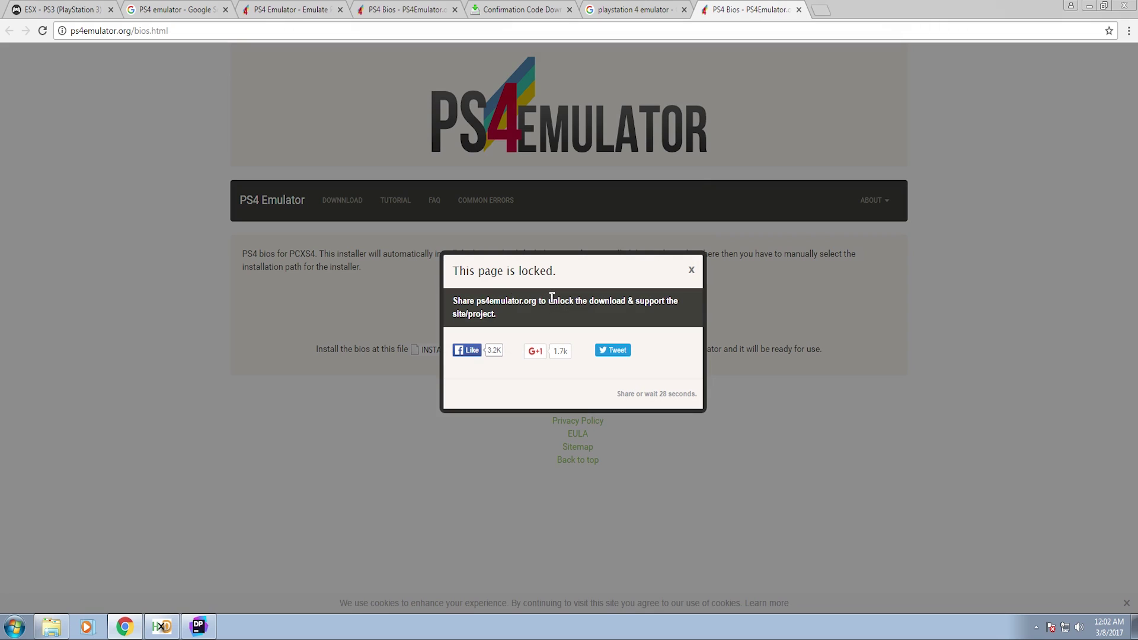
Inspect the locked PS4 Bios page and delete the stp-bg overlay and stp-main share popup elements from its HTML.
{"action": "right_click", "coordinate": [579, 368]}
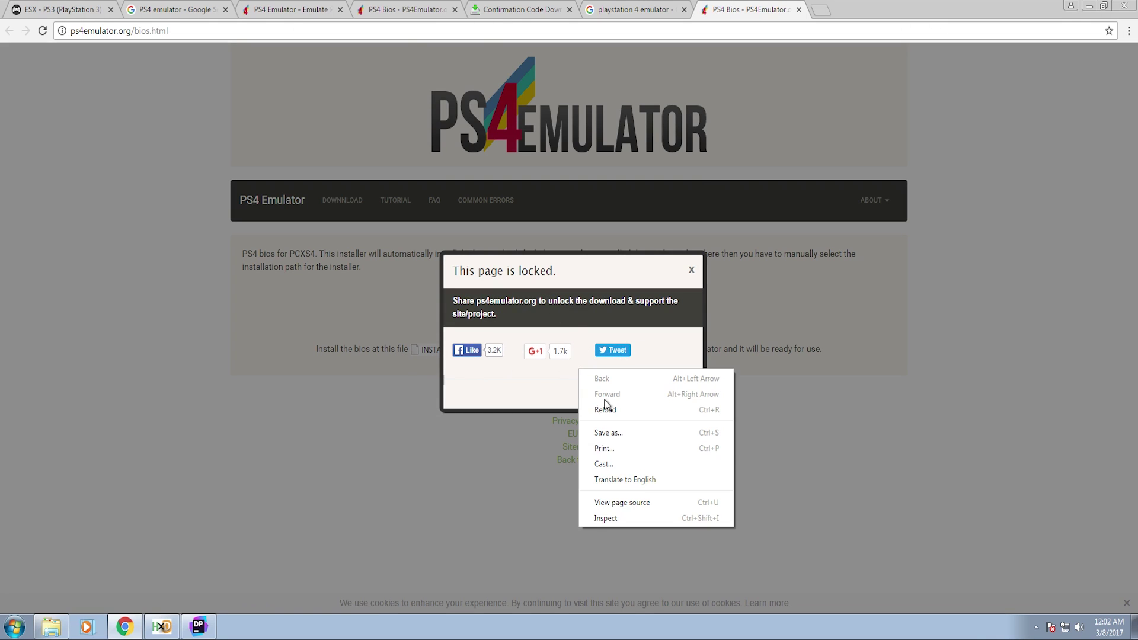
{"action": "left_click", "coordinate": [616, 516]}
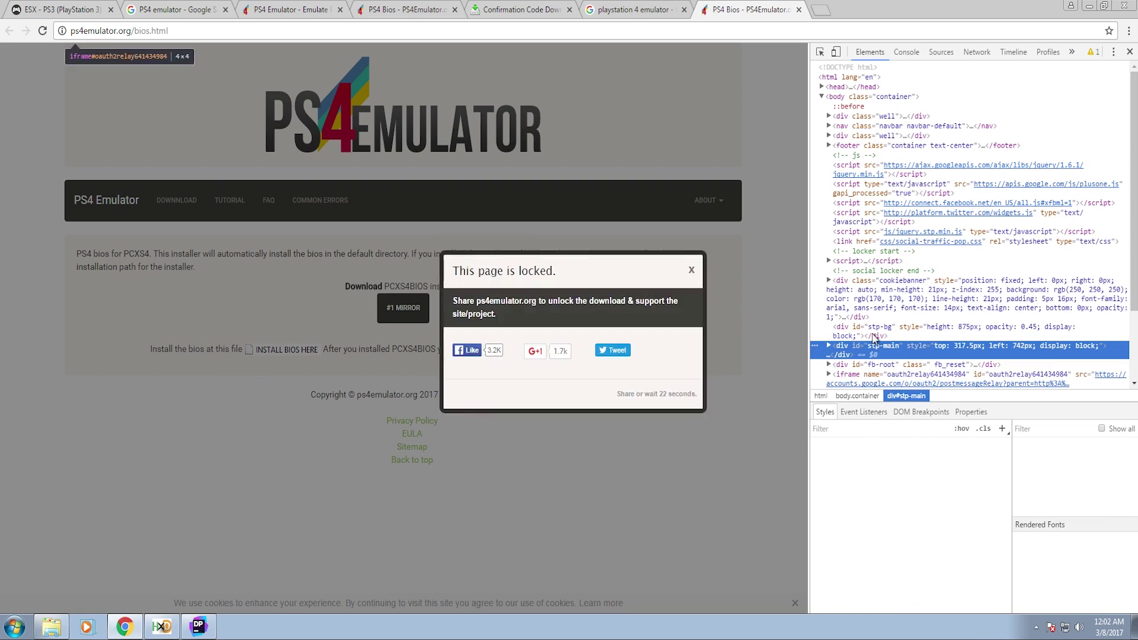
{"action": "left_click", "coordinate": [869, 293]}
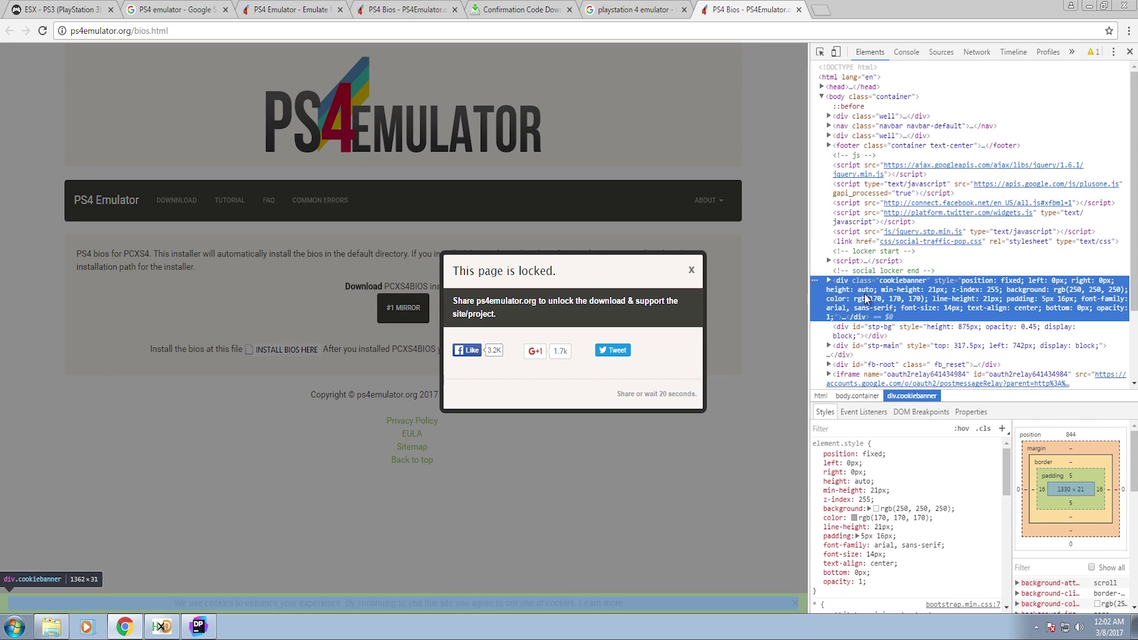
{"action": "left_click", "coordinate": [867, 331]}
{"action": "key", "text": "Delete"}
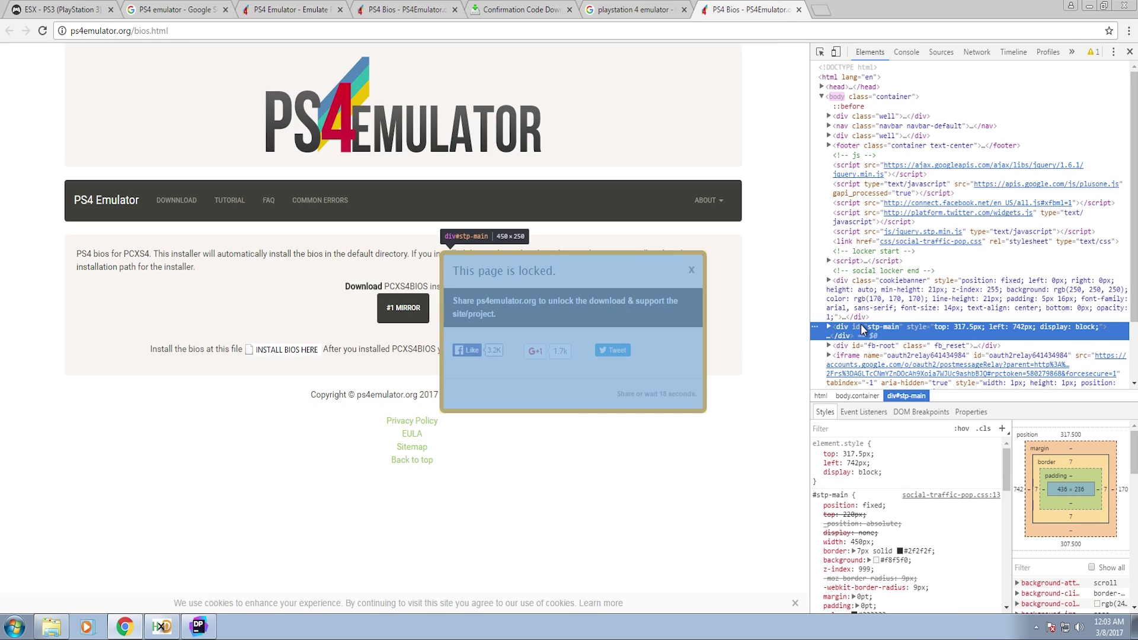
{"action": "left_click", "coordinate": [858, 311]}
{"action": "left_click", "coordinate": [855, 332]}
{"action": "key", "text": "Delete"}
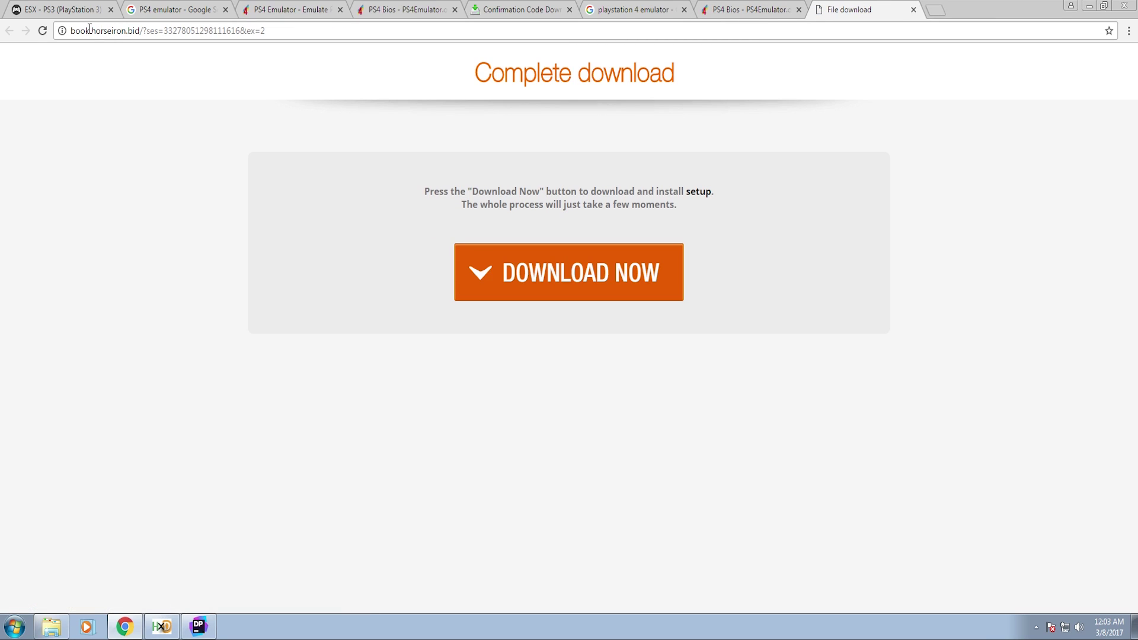
Download the bios setup archive from the mirror and keep setup (1).zip despite the browser's block.
{"action": "left_click", "coordinate": [582, 282]}
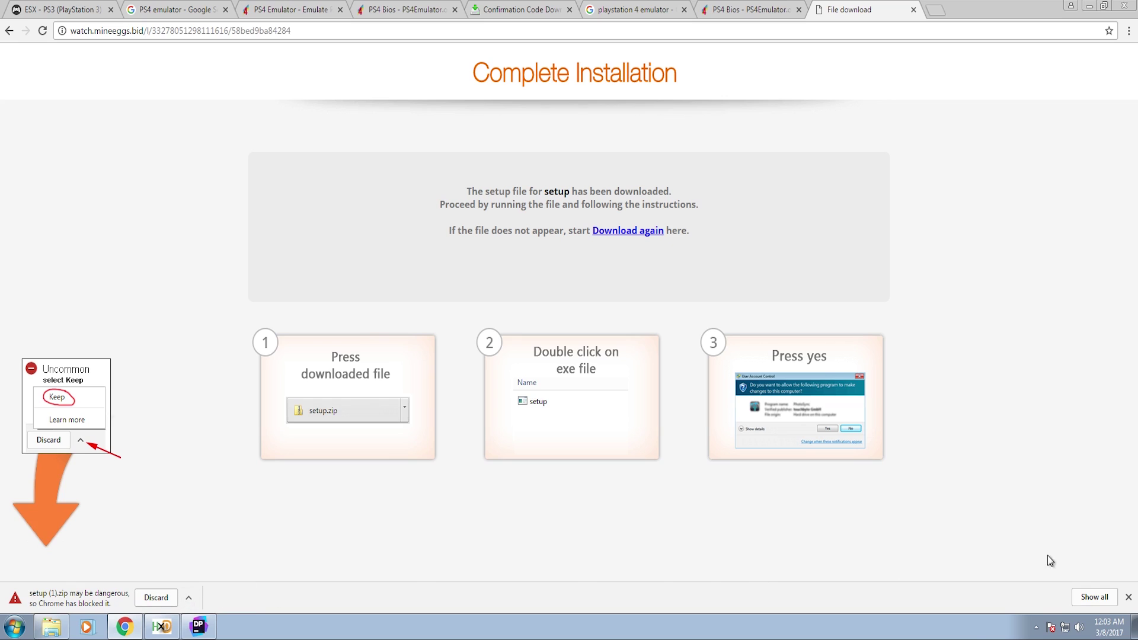
{"action": "left_click", "coordinate": [1094, 597]}
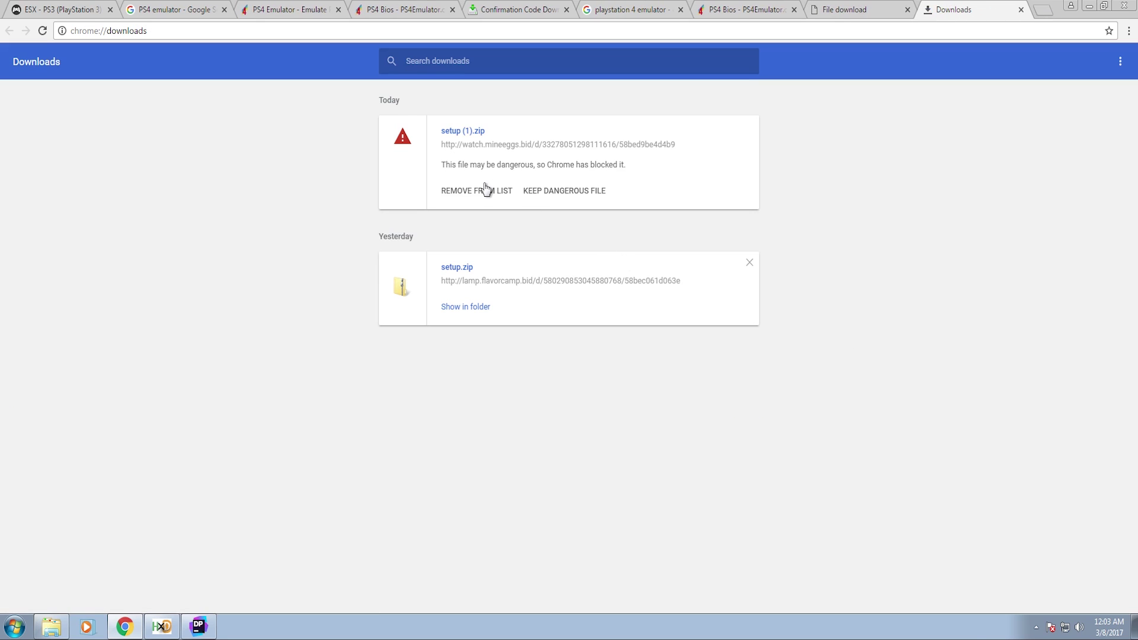
{"action": "left_click", "coordinate": [554, 191]}
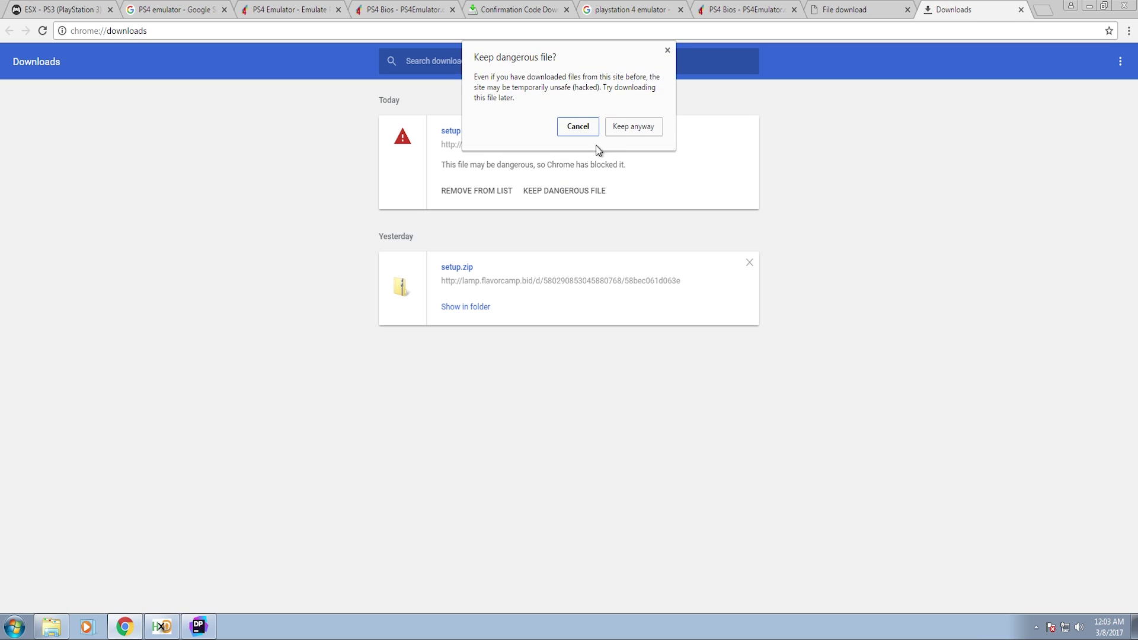
{"action": "left_click", "coordinate": [630, 121]}
Open setup (1).zip and the setup.zip nested inside it, check the details of setup.exe and close the window.
{"action": "left_click", "coordinate": [468, 131]}
{"action": "double_click", "coordinate": [147, 90]}
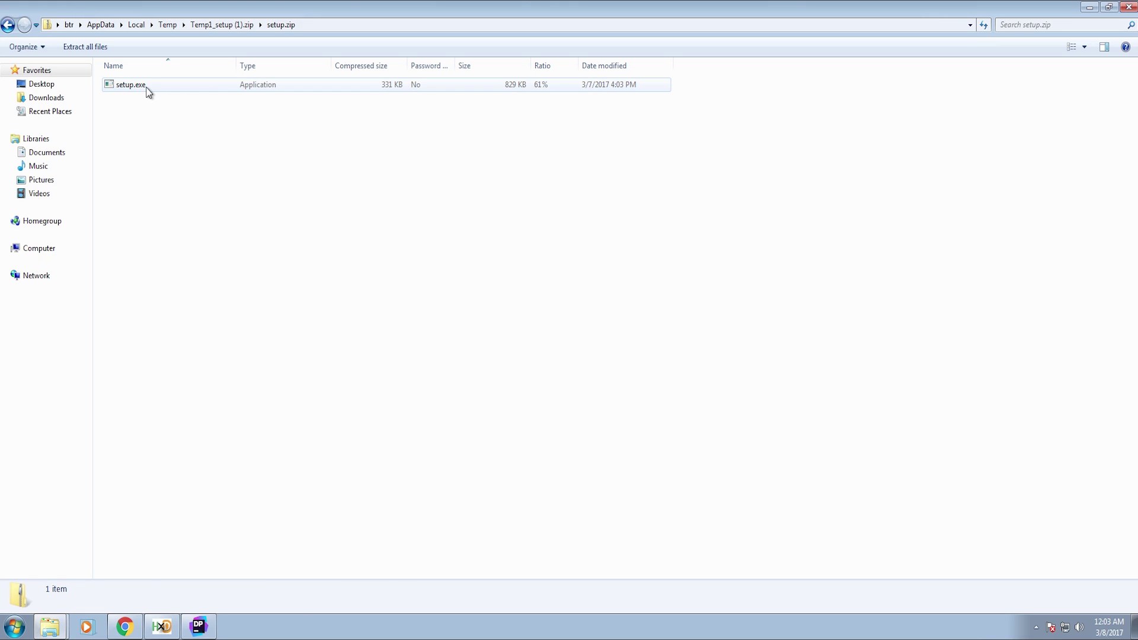
{"action": "left_click", "coordinate": [146, 91]}
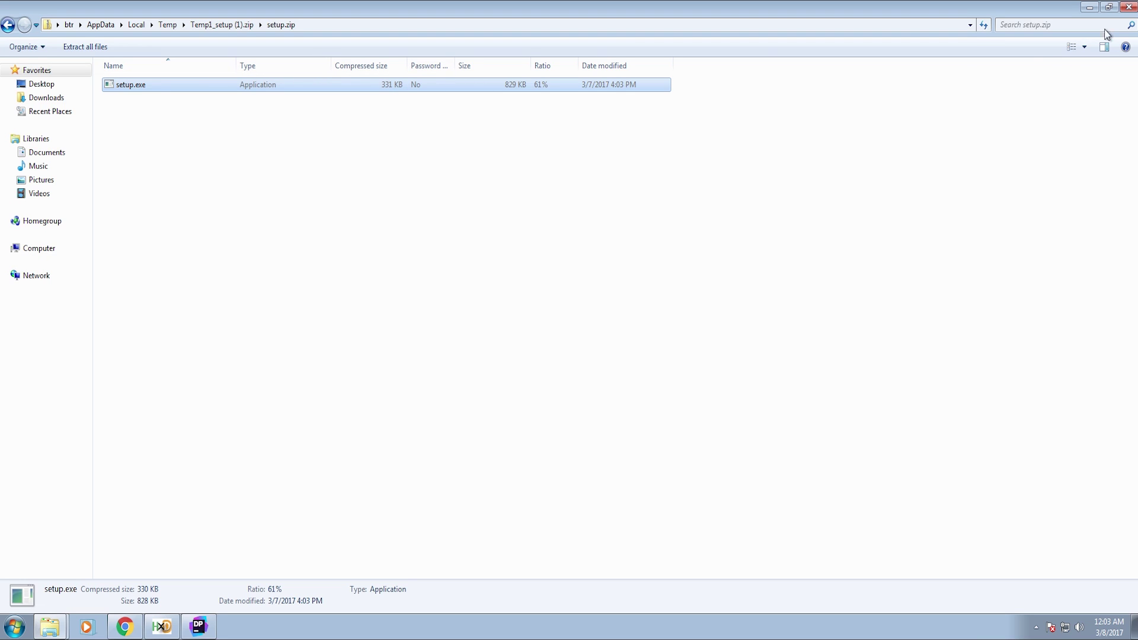
{"action": "left_click", "coordinate": [1125, 12]}
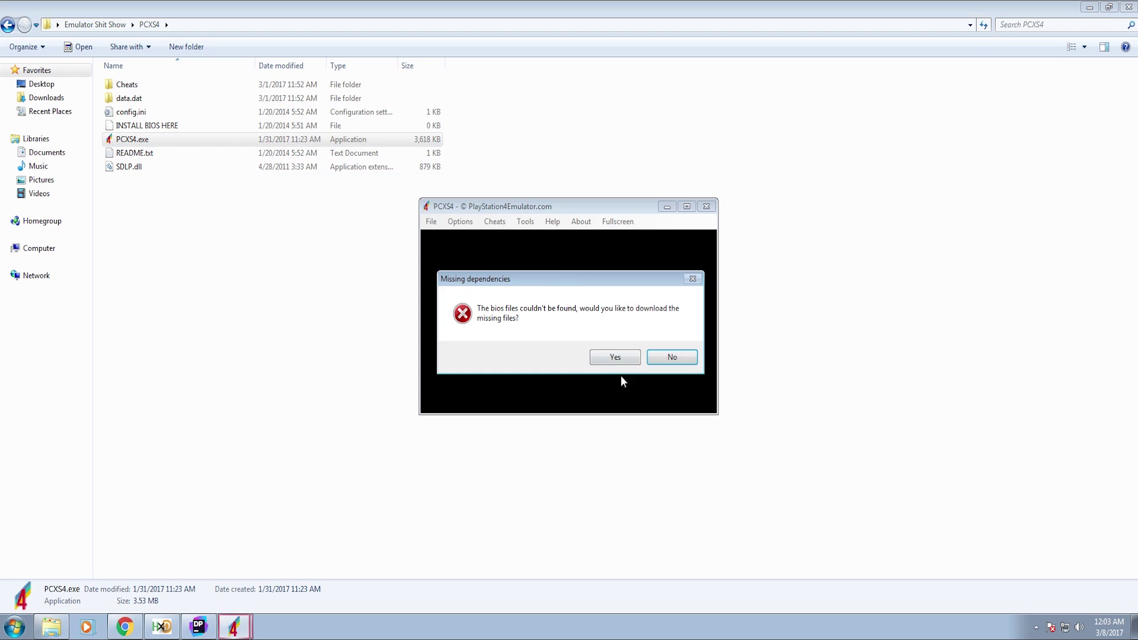
Decline the bios download in PCXS4 and examine the form1_Load code of form1.cs in dotPeek.
{"action": "left_click", "coordinate": [666, 357]}
{"action": "left_click", "coordinate": [665, 357]}
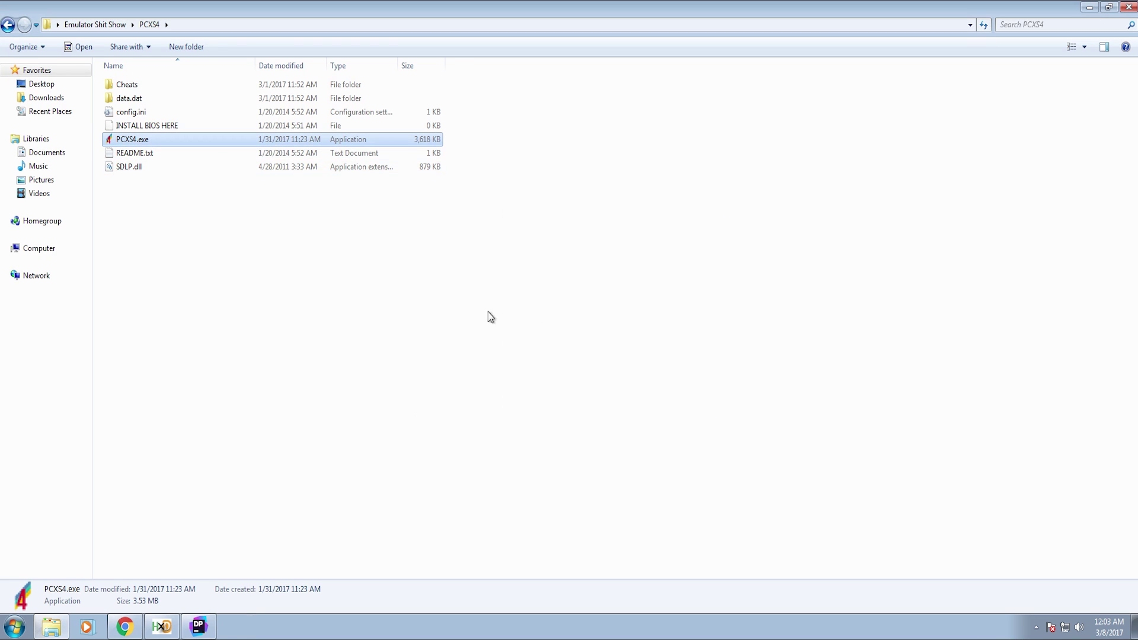
{"action": "left_click", "coordinate": [200, 628]}
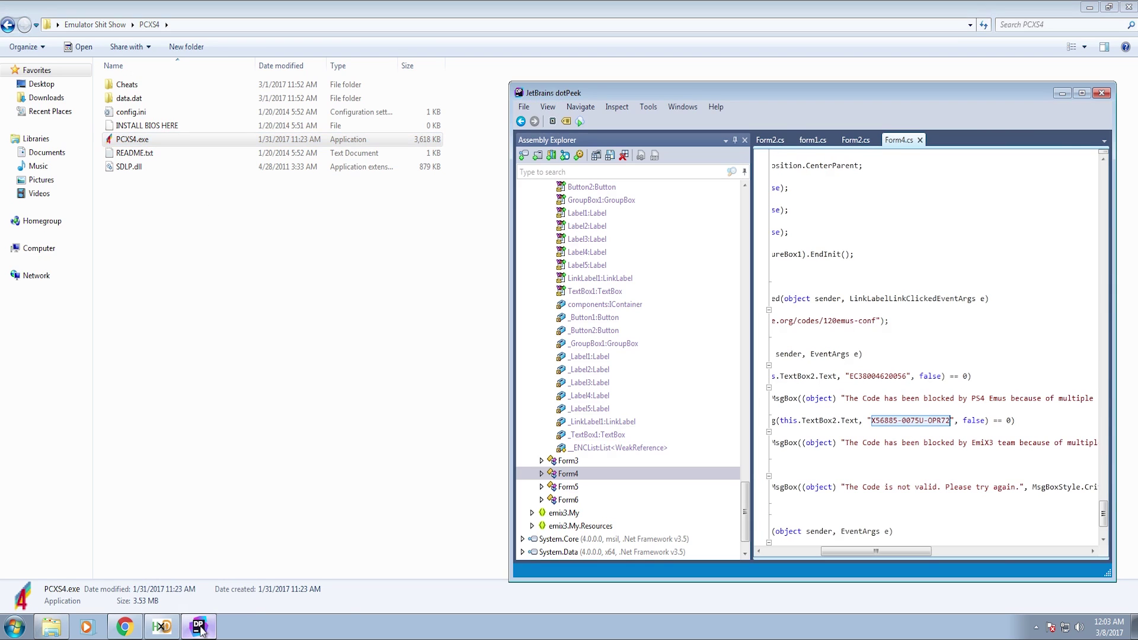
{"action": "left_click", "coordinate": [772, 140]}
{"action": "double_click", "coordinate": [788, 94]}
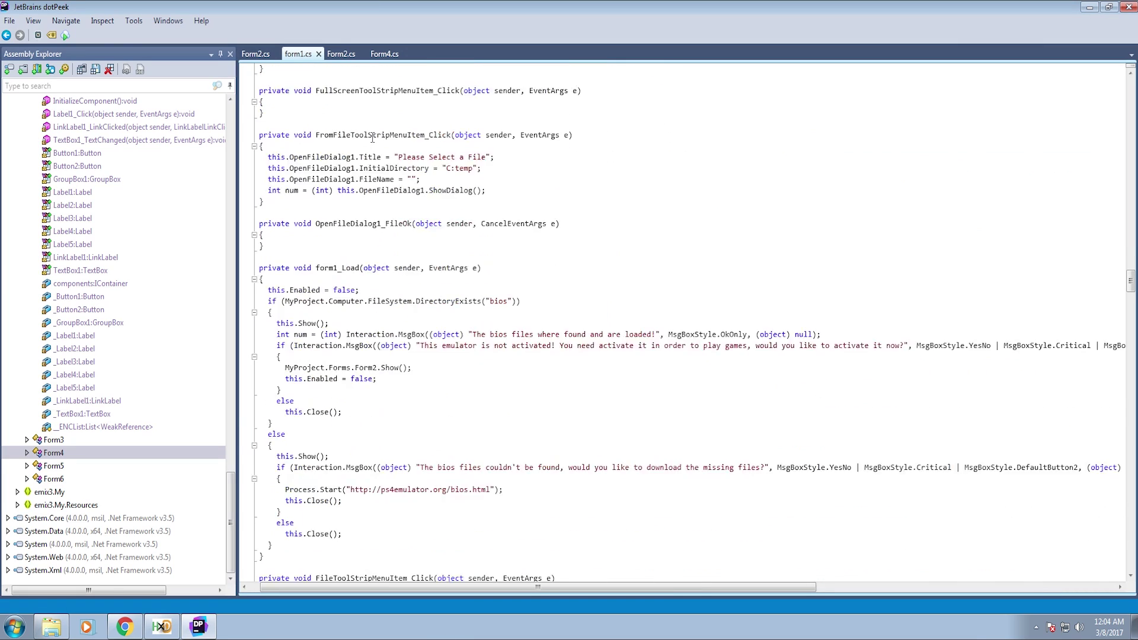
{"action": "scroll", "coordinate": [375, 138], "scroll_direction": "down", "scroll_amount": 1}
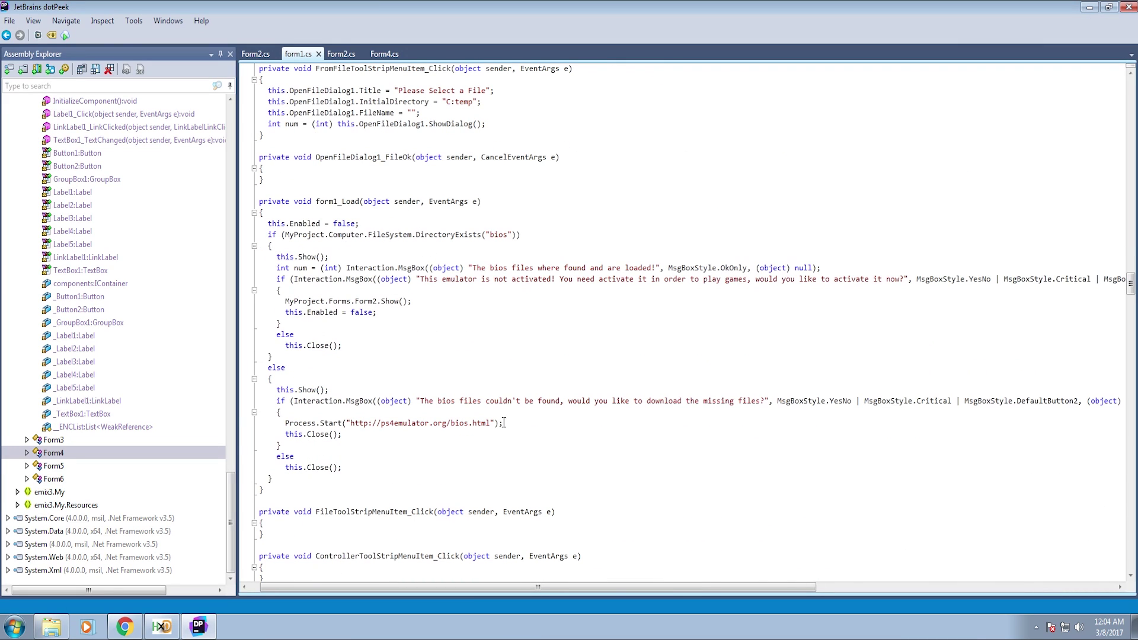
Rerun PCXS4.exe over the decompiled code, accept the bios download and highlight the matching bios.html address in form1_Load.
{"action": "left_click", "coordinate": [52, 627]}
{"action": "double_click", "coordinate": [169, 144]}
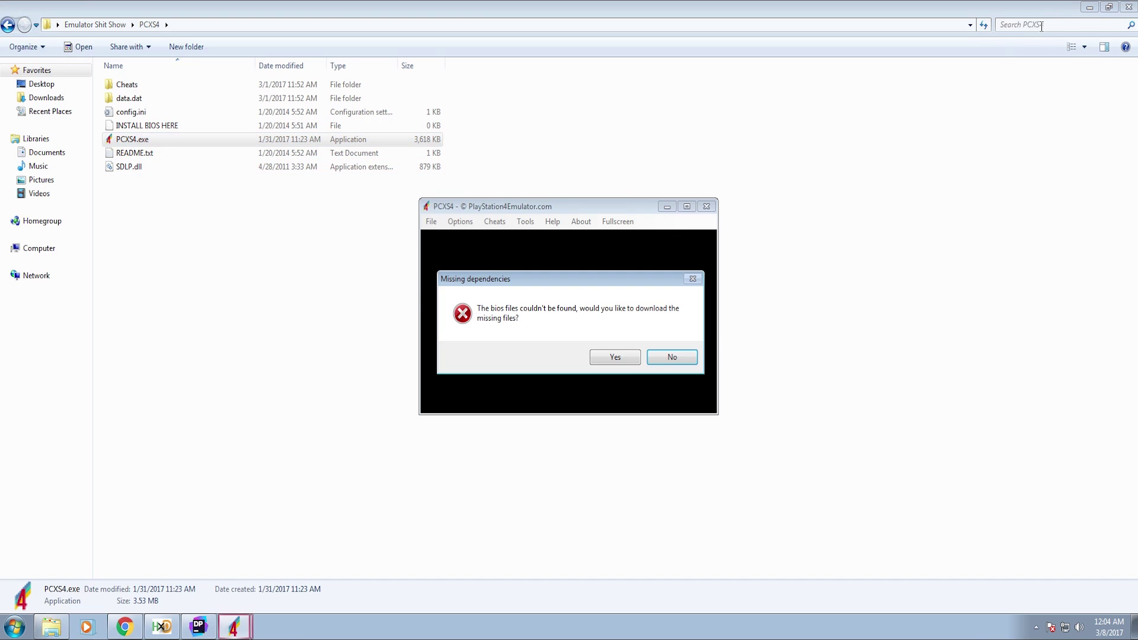
{"action": "left_click", "coordinate": [1089, 7]}
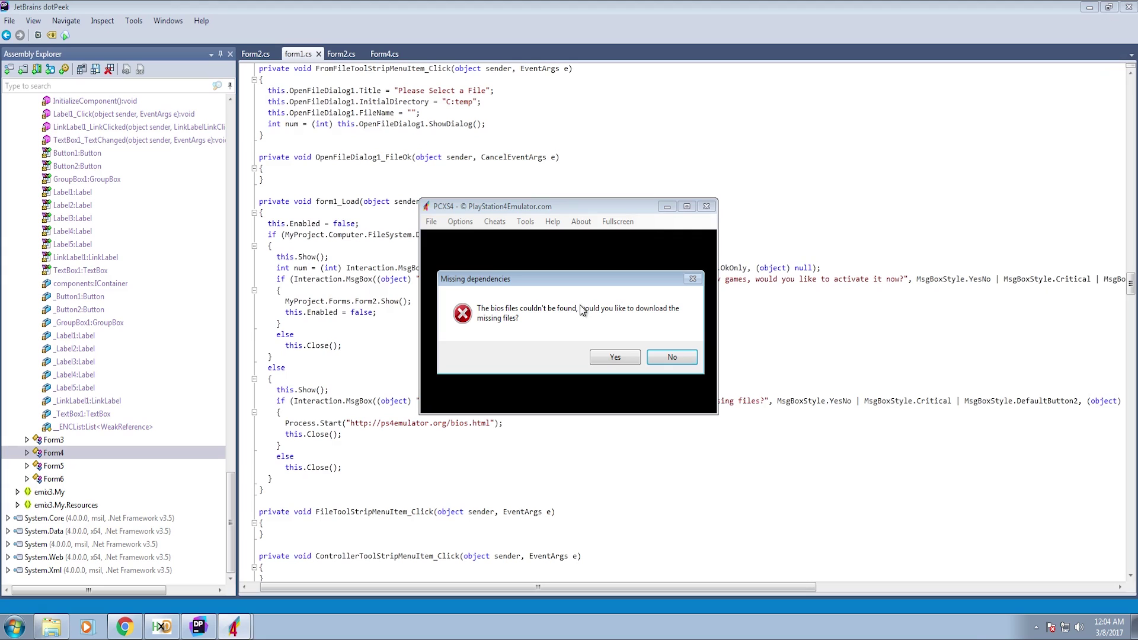
{"action": "left_click", "coordinate": [622, 357]}
{"action": "left_click", "coordinate": [1090, 8]}
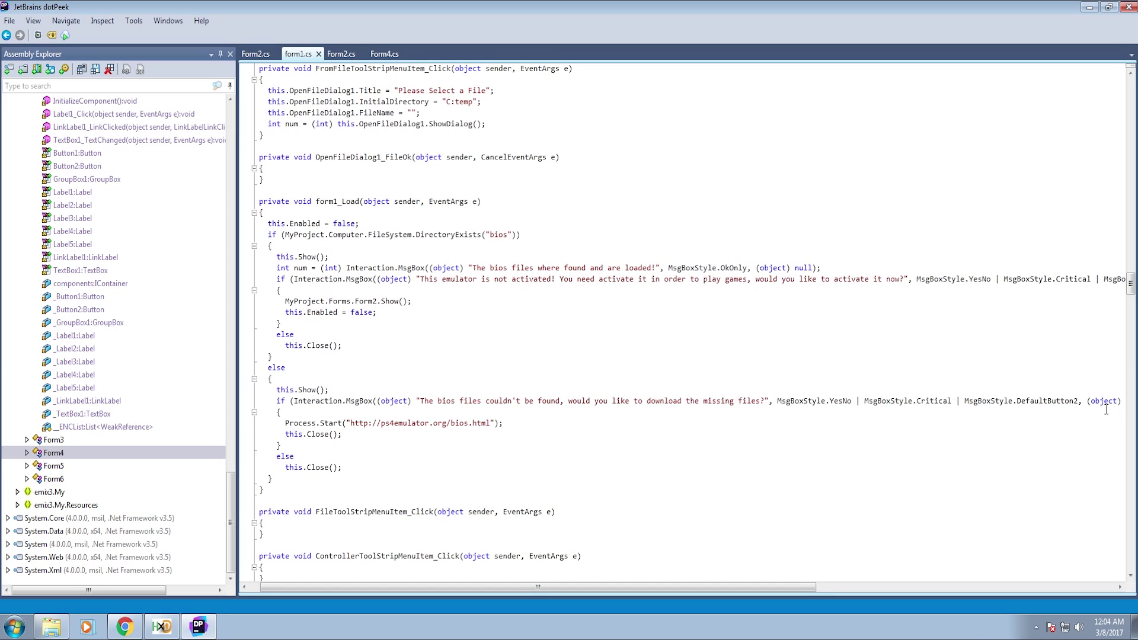
{"action": "left_click_drag", "start_coordinate": [353, 426], "coordinate": [489, 426]}
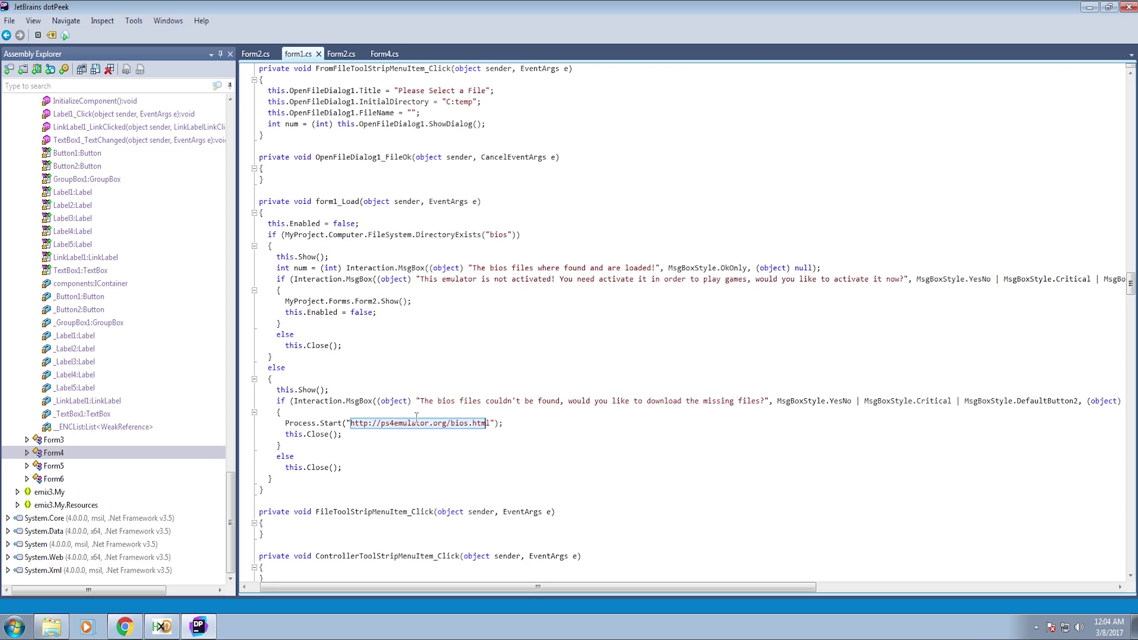
{"action": "scroll", "coordinate": [416, 417], "scroll_direction": "up", "scroll_amount": 1}
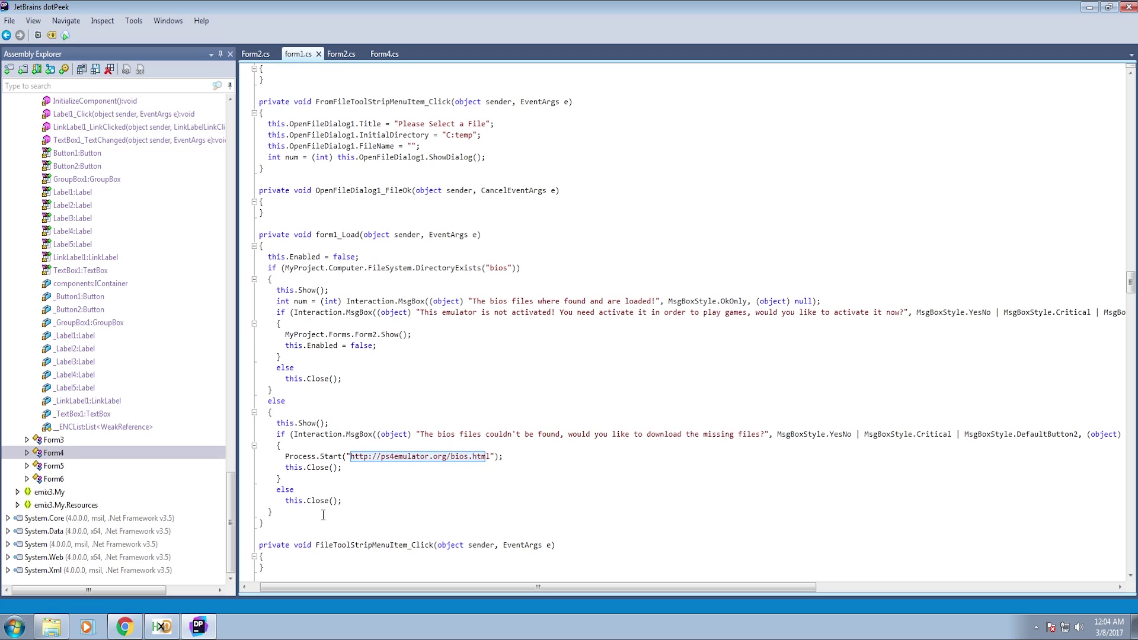
Return to the PCXS4 folder in File Explorer and create a new folder named bios in it.
{"action": "left_click", "coordinate": [52, 626]}
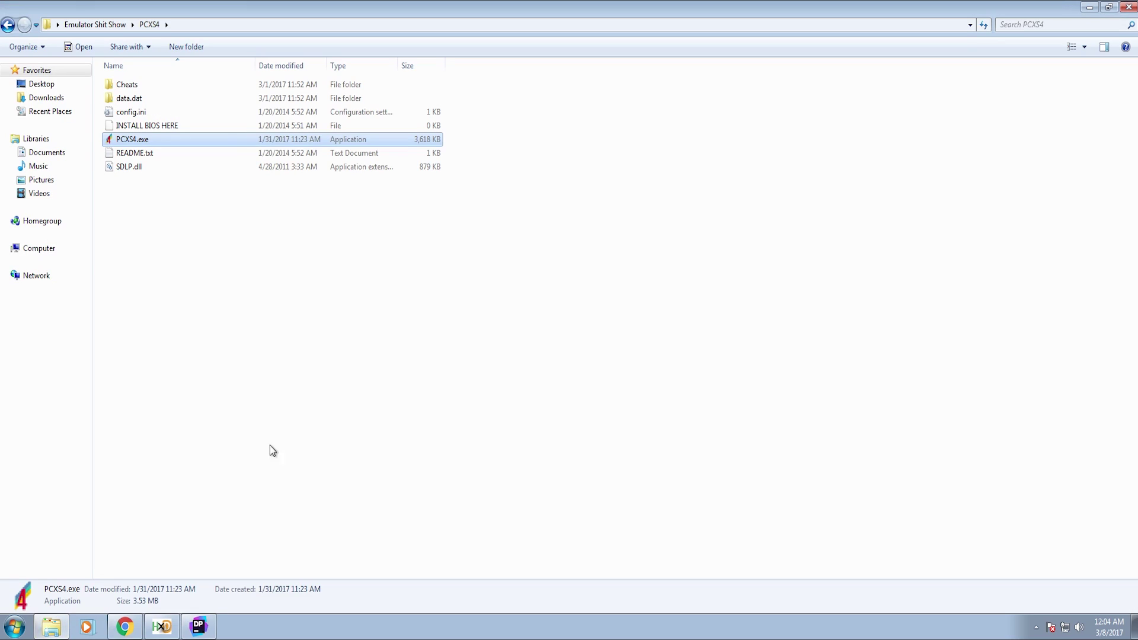
{"action": "left_click", "coordinate": [206, 279]}
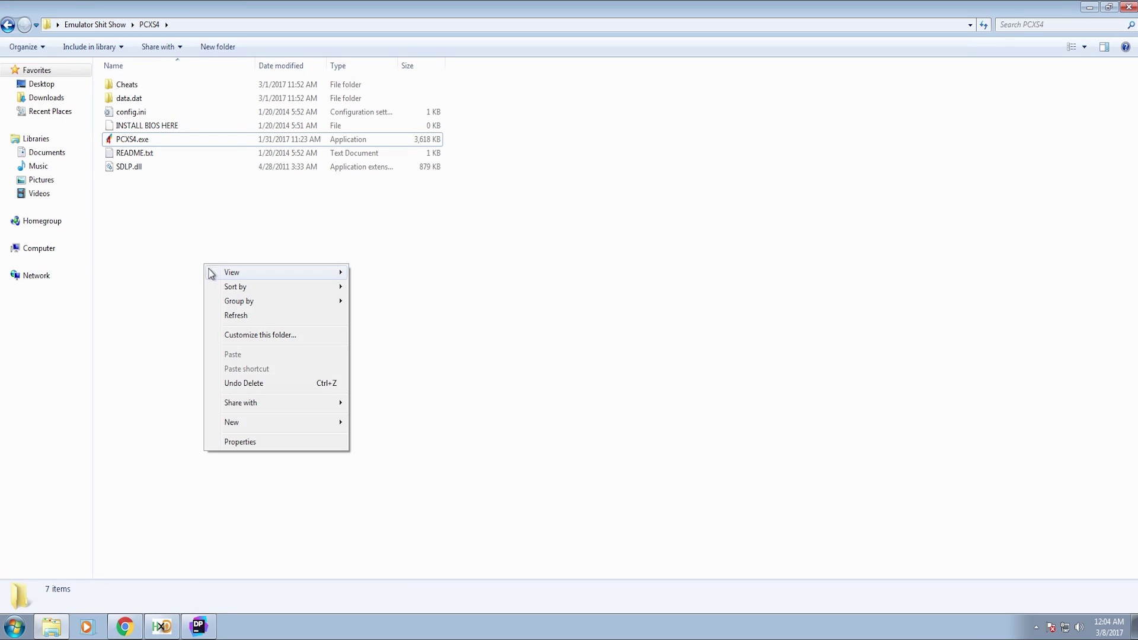
{"action": "right_click", "coordinate": [205, 264]}
{"action": "mouse_move", "coordinate": [304, 422]}
{"action": "left_click", "coordinate": [358, 422]}
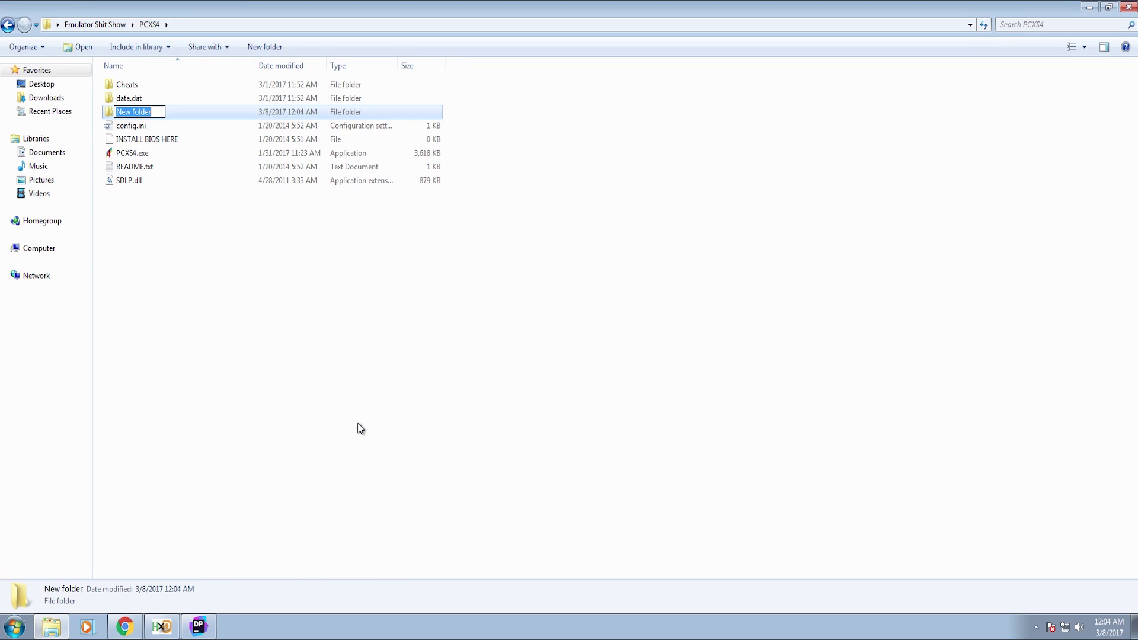
{"action": "type", "text": "bios"}
{"action": "key", "text": "Return"}
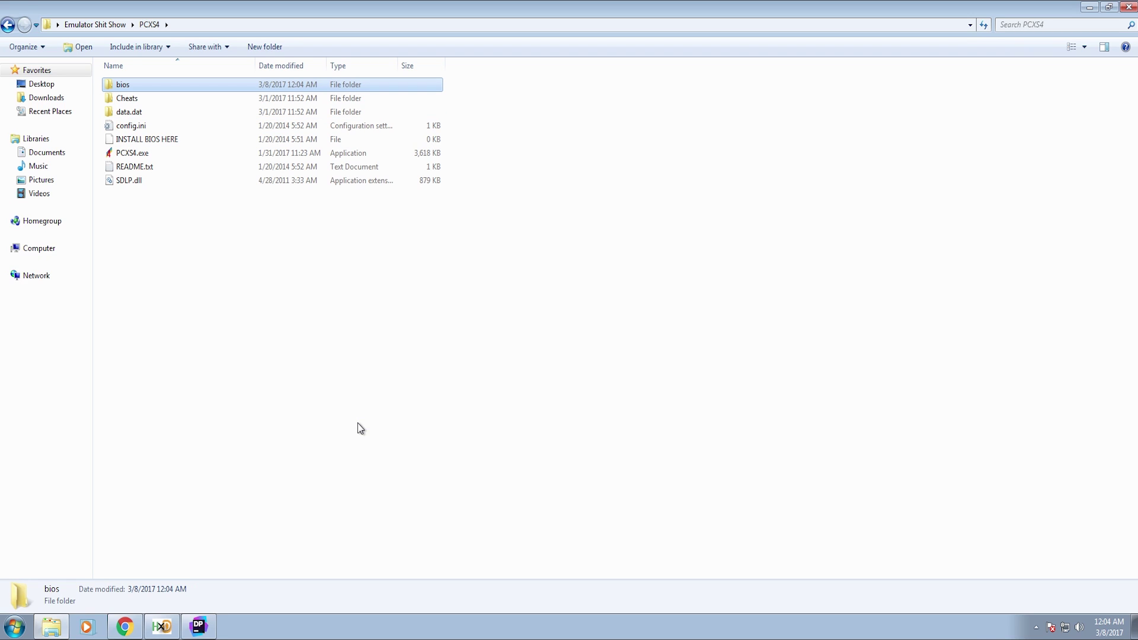
Run PCXS4.exe with the new bios folder in place and open that folder to check its contents.
{"action": "double_click", "coordinate": [155, 153]}
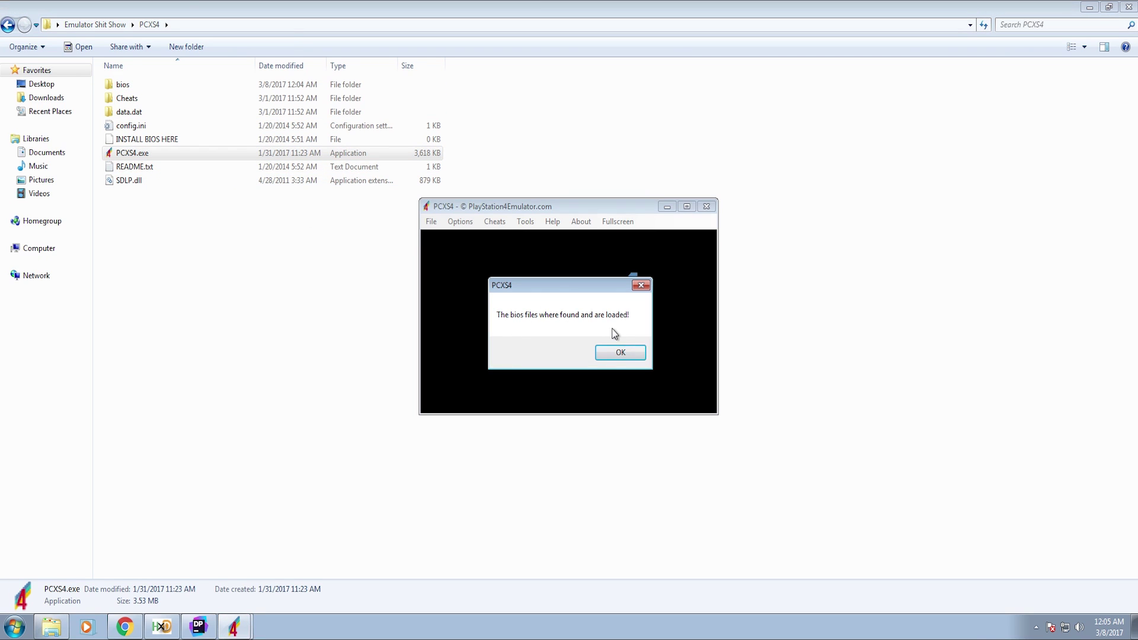
{"action": "double_click", "coordinate": [133, 87]}
{"action": "left_click_drag", "start_coordinate": [137, 95], "coordinate": [89, 386]}
{"action": "mouse_move", "coordinate": [231, 627]}
{"action": "left_click", "coordinate": [180, 596]}
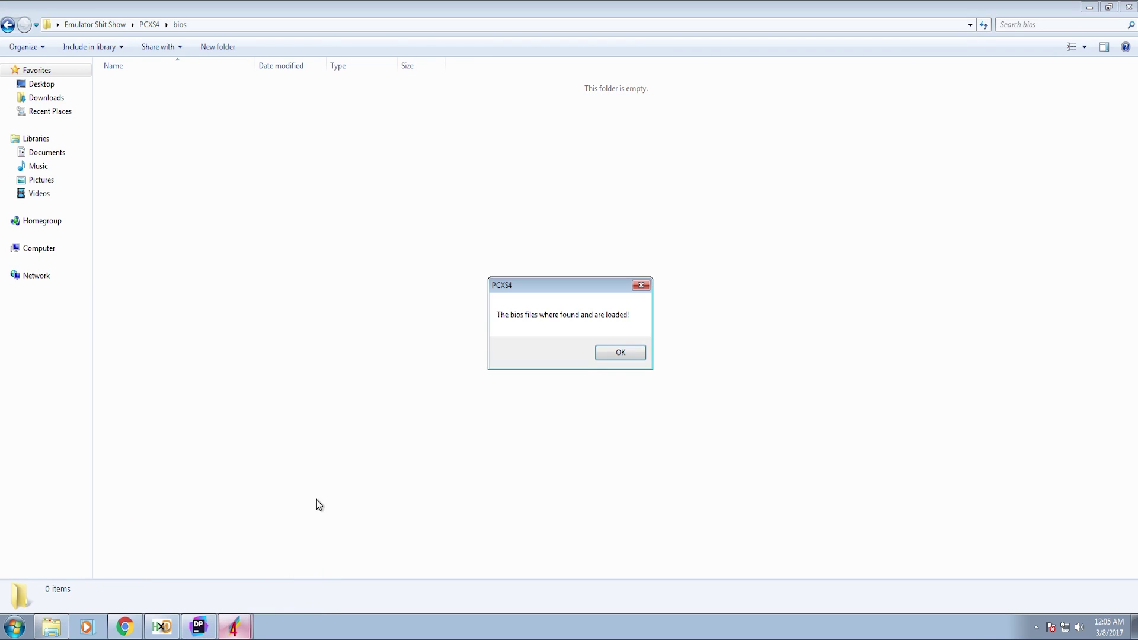
Acknowledge the bios message, agree to activate the emulator and review the offers in the survey window.
{"action": "left_click", "coordinate": [617, 350]}
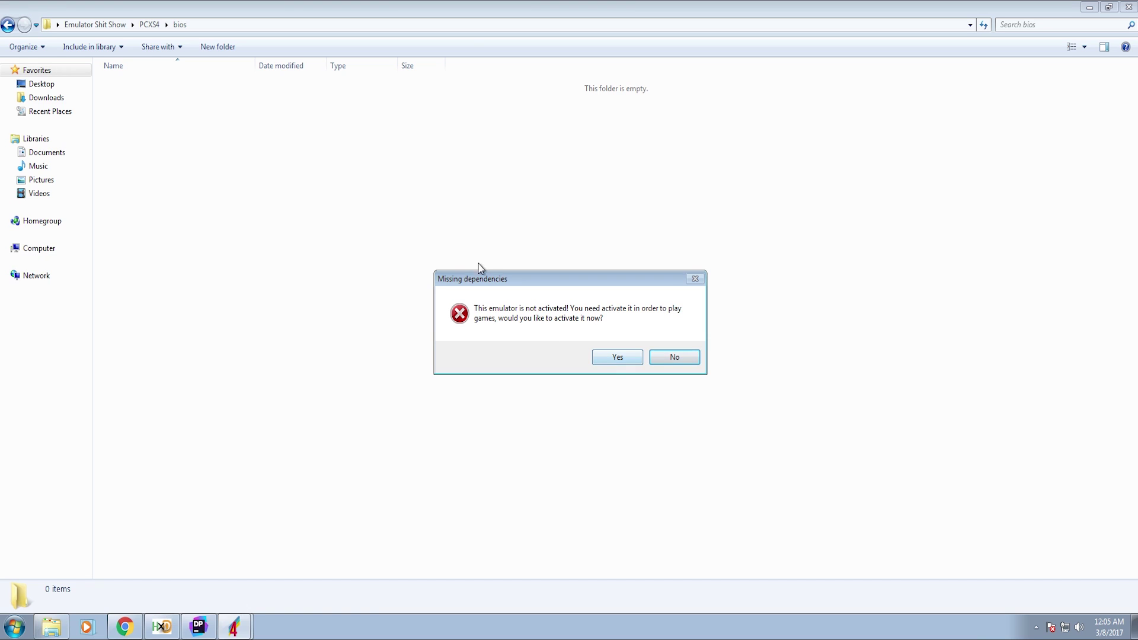
{"action": "left_click", "coordinate": [617, 357]}
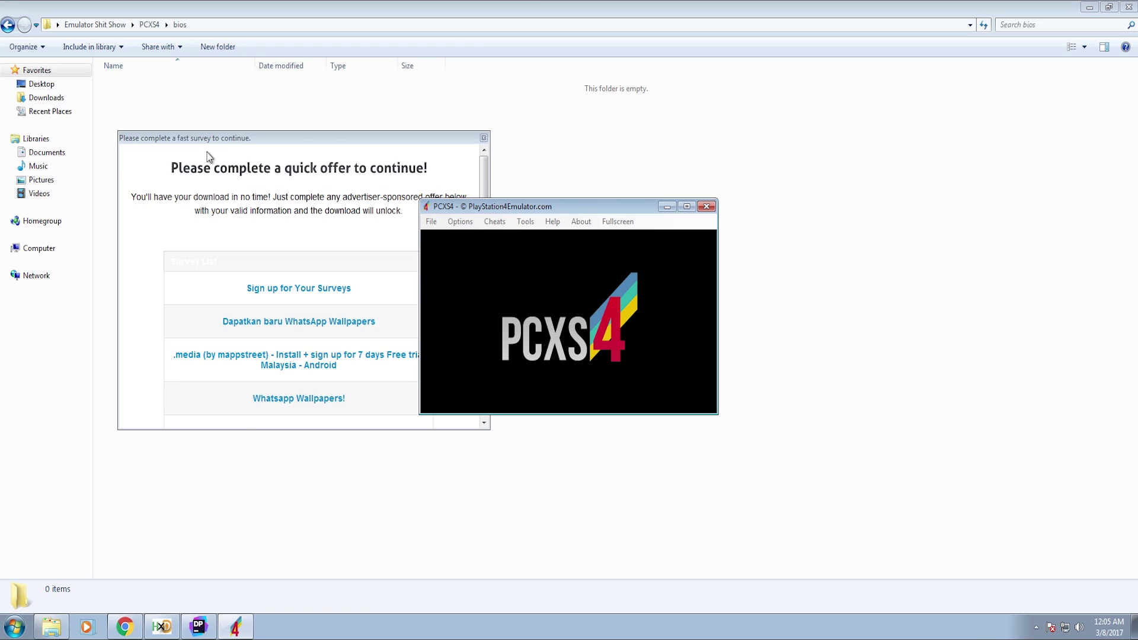
{"action": "left_click_drag", "start_coordinate": [215, 141], "coordinate": [205, 138]}
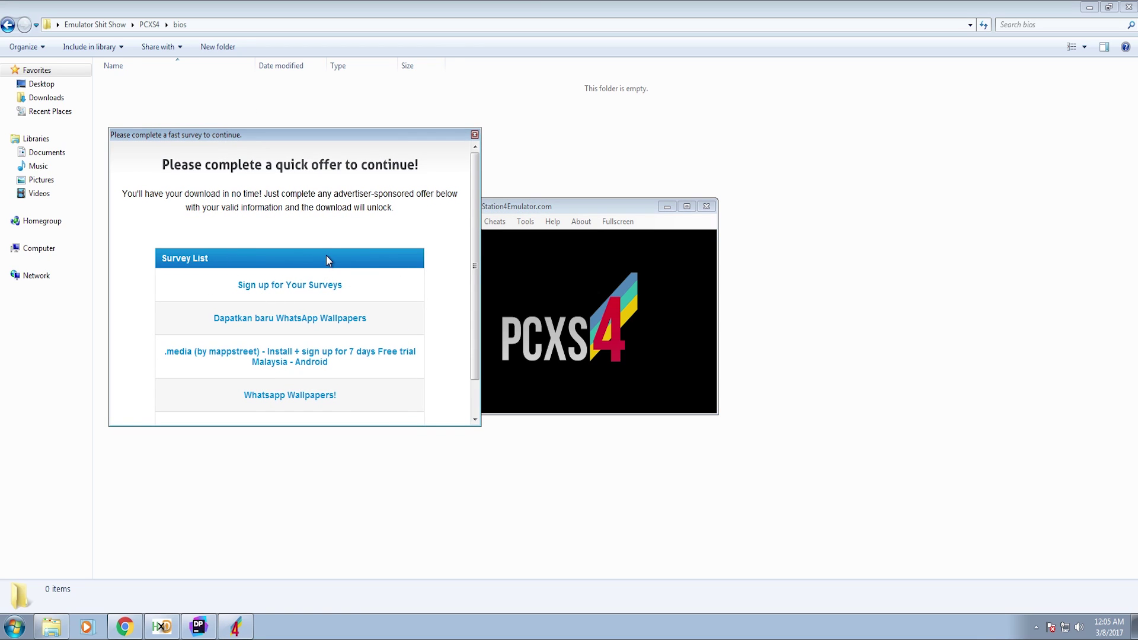
{"action": "scroll", "coordinate": [474, 219], "scroll_direction": "down", "scroll_amount": 1}
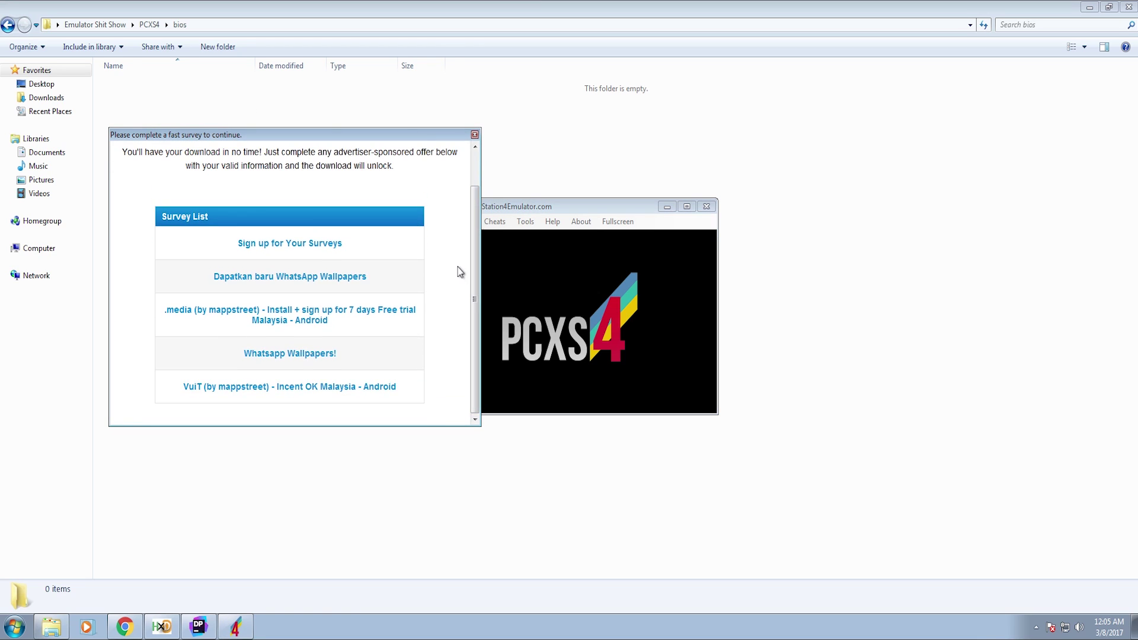
Examine the PCXS4 Form2.cs code in dotPeek, including the survey window text and the address loaded in Form2_Load.
{"action": "left_click", "coordinate": [198, 625]}
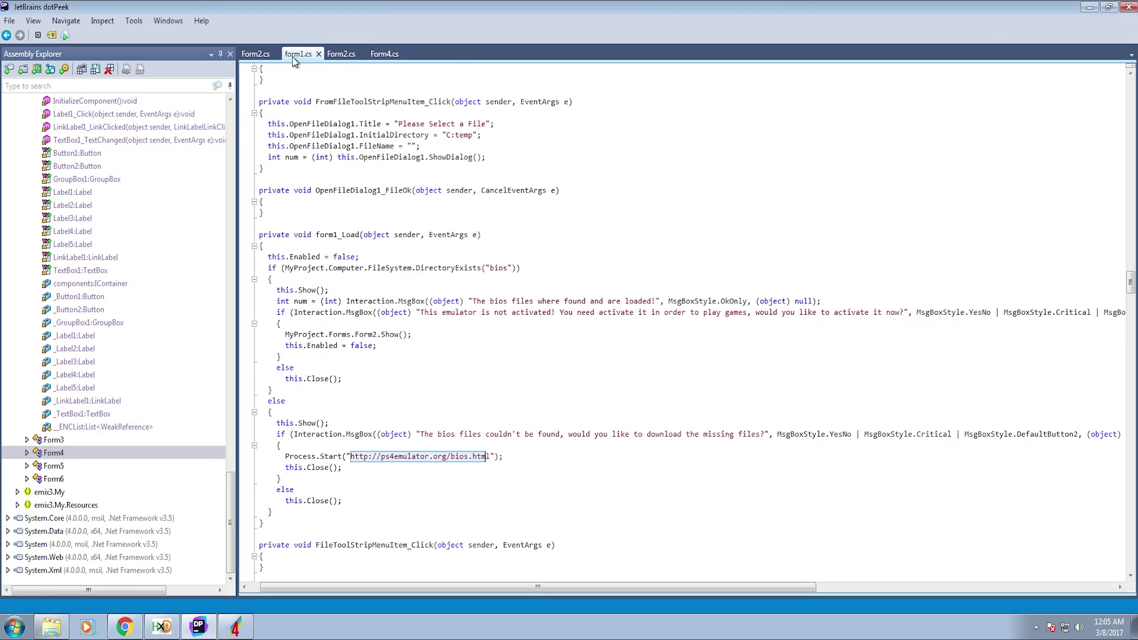
{"action": "left_click", "coordinate": [254, 54]}
{"action": "scroll", "coordinate": [492, 313], "scroll_direction": "down", "scroll_amount": 10}
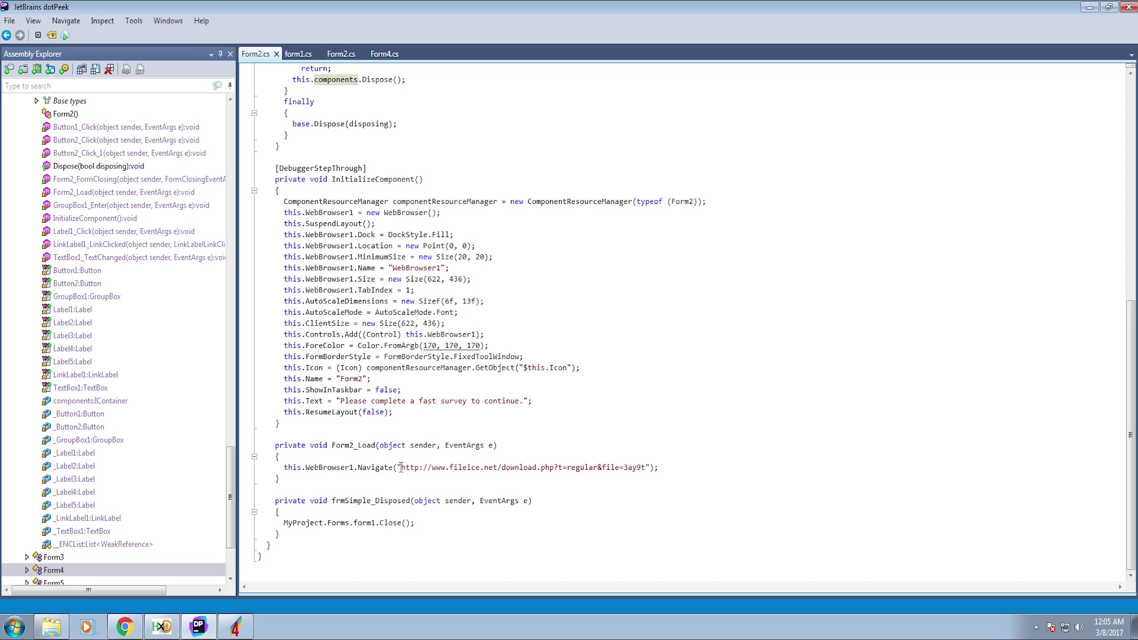
{"action": "scroll", "coordinate": [401, 467], "scroll_direction": "up", "scroll_amount": 3}
{"action": "scroll", "coordinate": [401, 467], "scroll_direction": "up", "scroll_amount": 9}
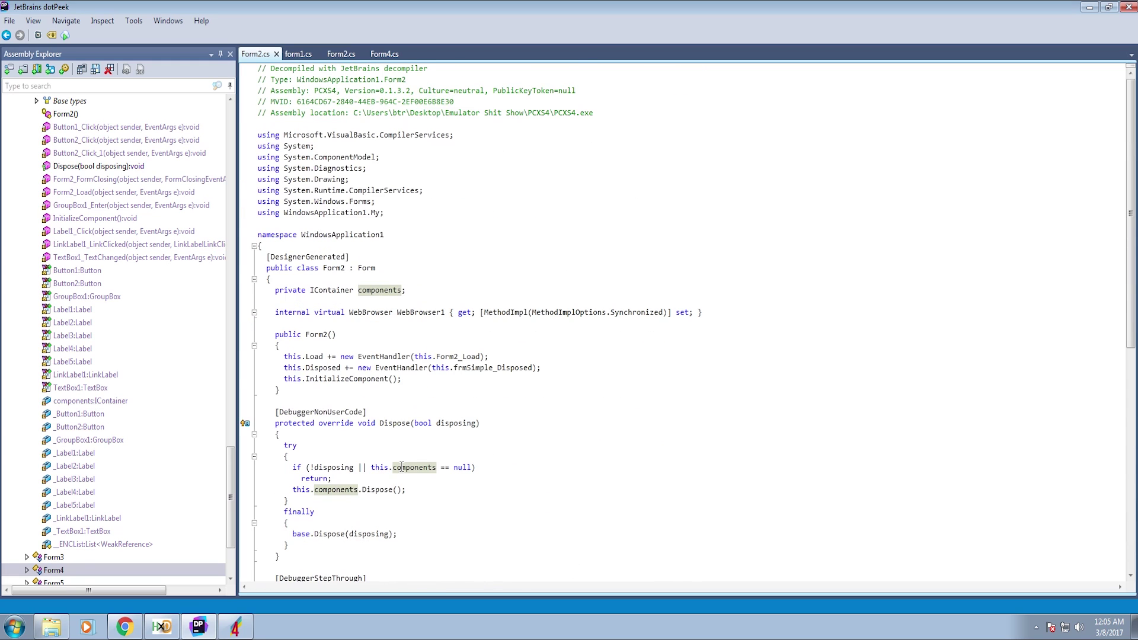
{"action": "scroll", "coordinate": [401, 467], "scroll_direction": "down", "scroll_amount": 12}
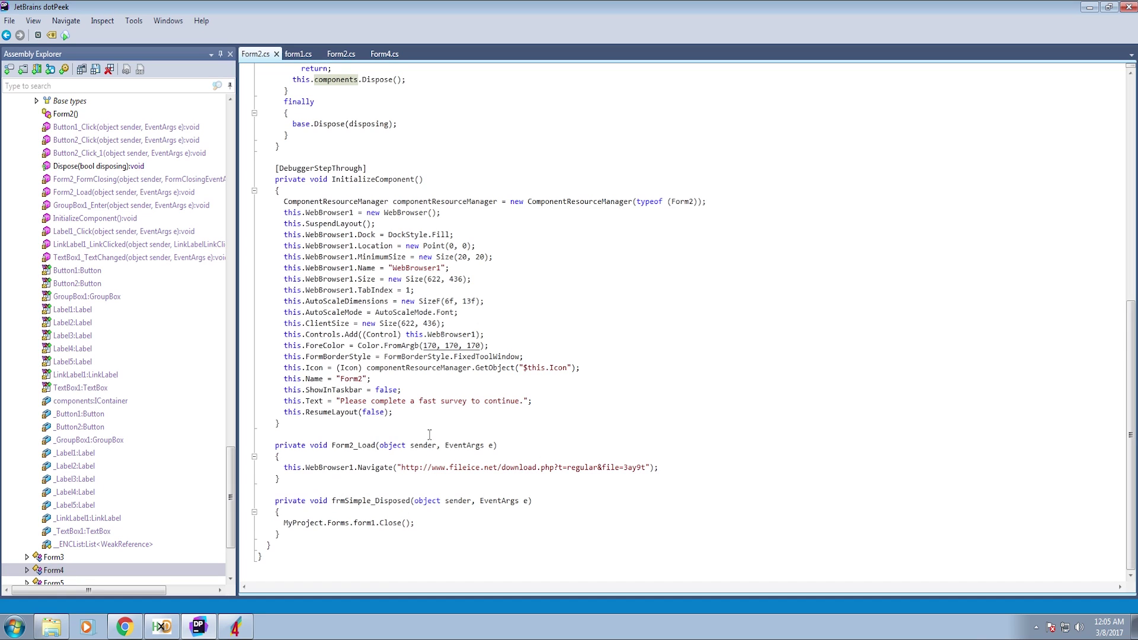
{"action": "scroll", "coordinate": [360, 389], "scroll_direction": "up", "scroll_amount": 3}
{"action": "scroll", "coordinate": [360, 388], "scroll_direction": "up", "scroll_amount": 10}
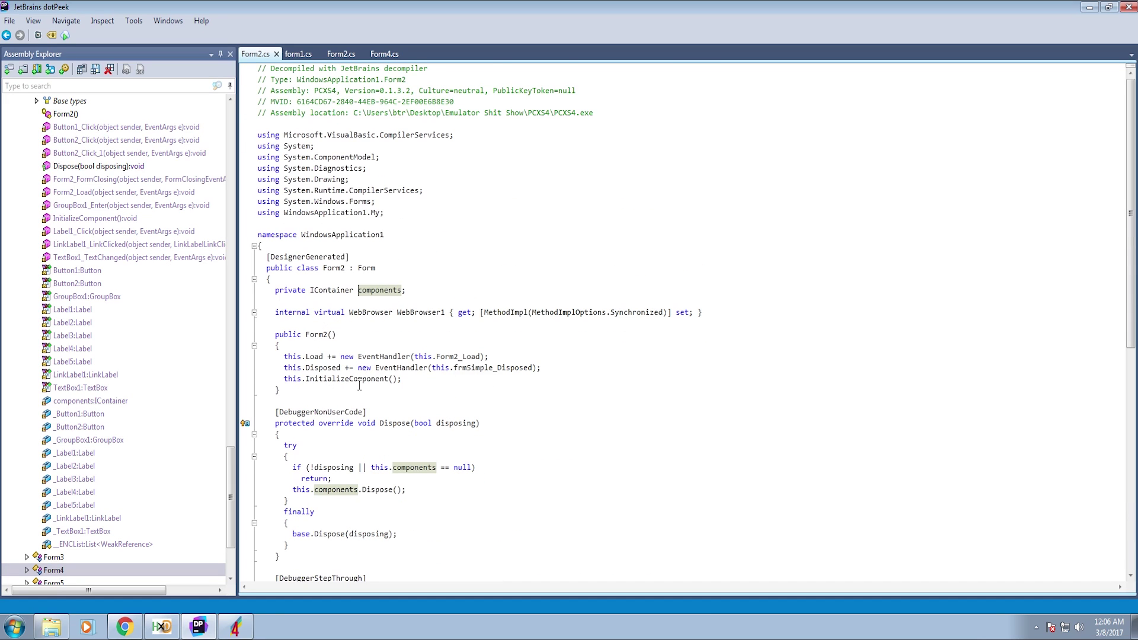
{"action": "scroll", "coordinate": [360, 385], "scroll_direction": "down", "scroll_amount": 12}
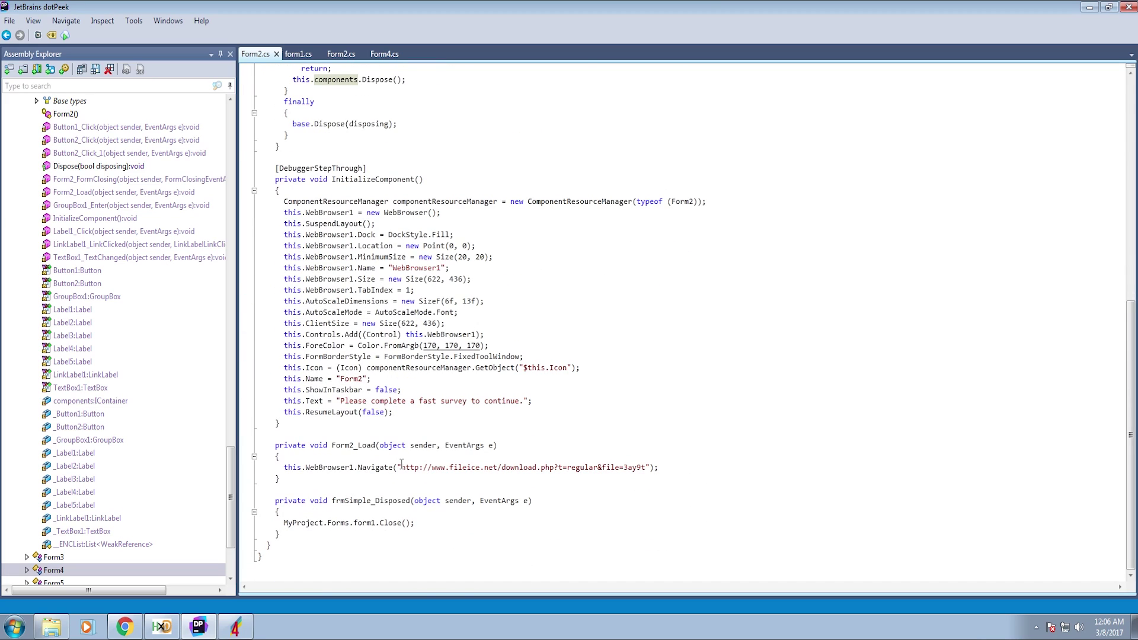
Minimize dotPeek and close the running PCXS4 emulator.
{"action": "left_click", "coordinate": [1089, 7]}
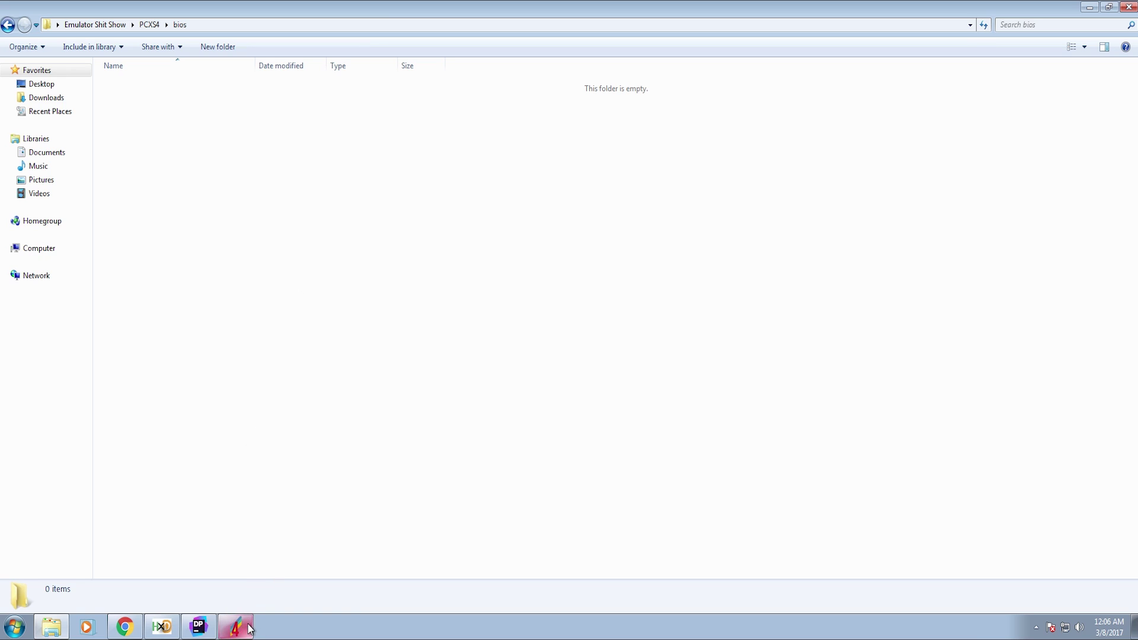
{"action": "left_click", "coordinate": [249, 629]}
{"action": "right_click", "coordinate": [231, 627]}
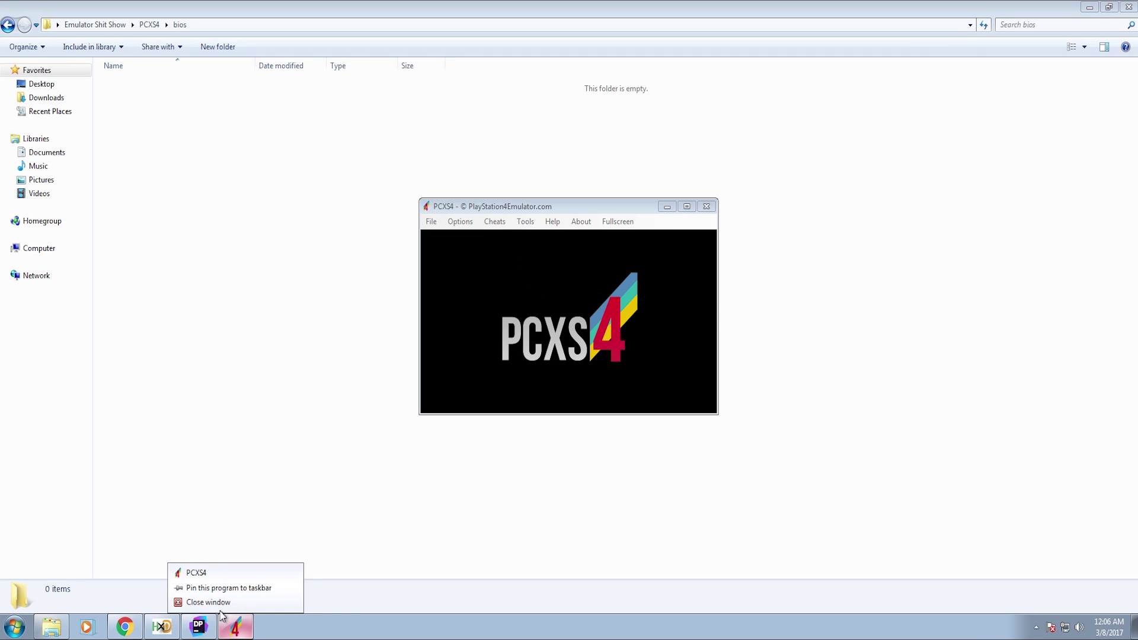
{"action": "left_click", "coordinate": [222, 603]}
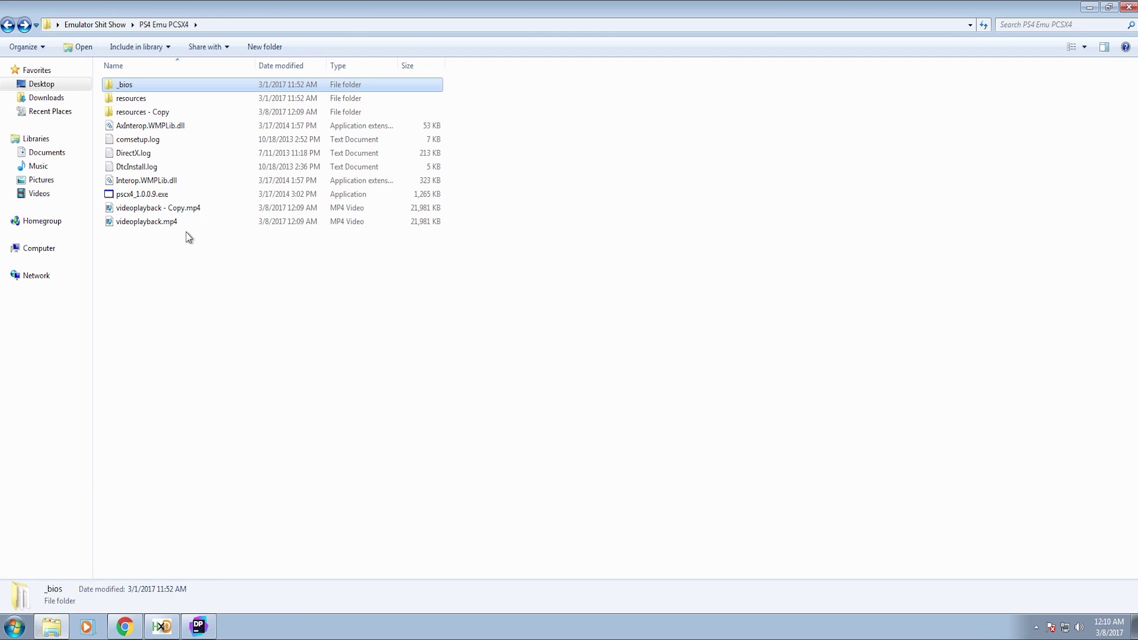
Run PS4 Emus v.1.2.0.exe from the Emulator Shit Show folder and open its registration key download link.
{"action": "key", "text": "BackSpace"}
{"action": "left_click", "coordinate": [187, 231]}
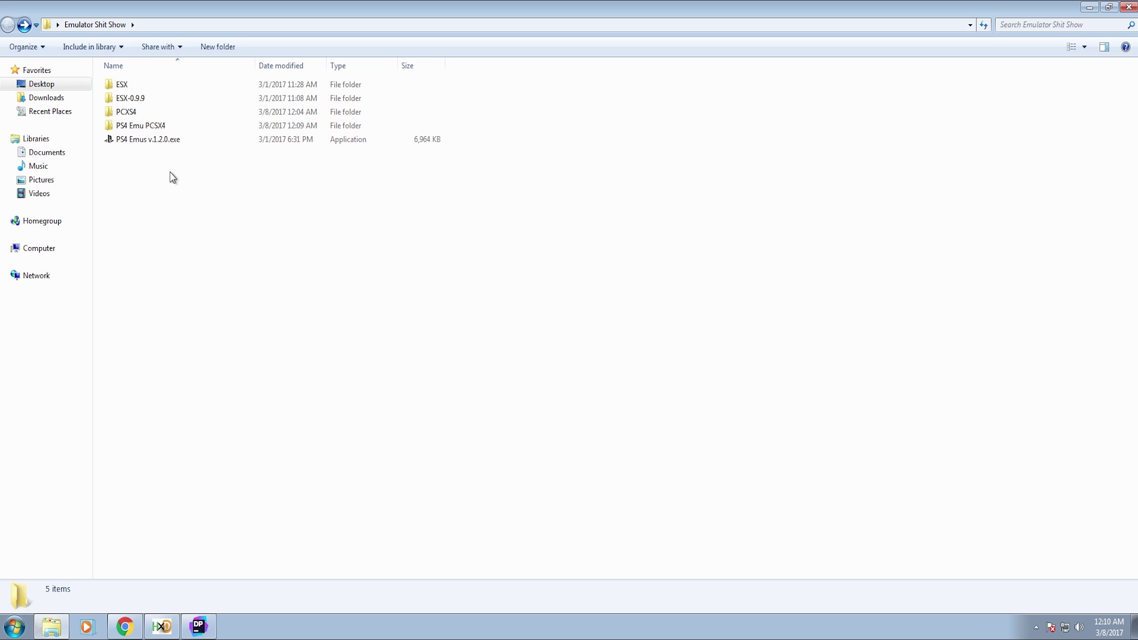
{"action": "mouse_move", "coordinate": [142, 144]}
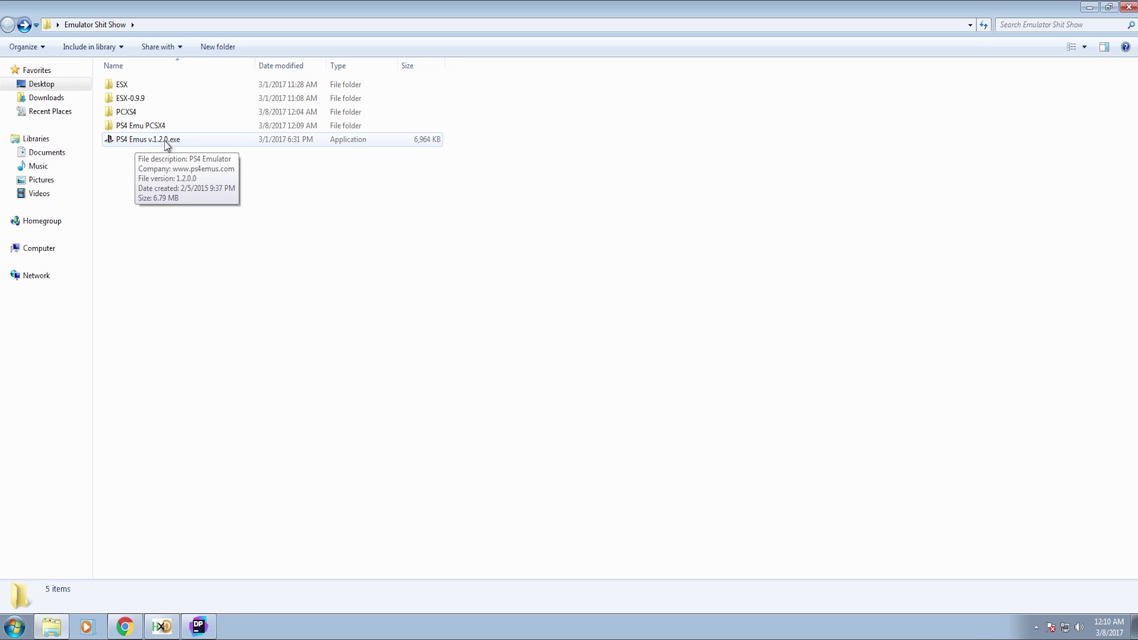
{"action": "double_click", "coordinate": [166, 142]}
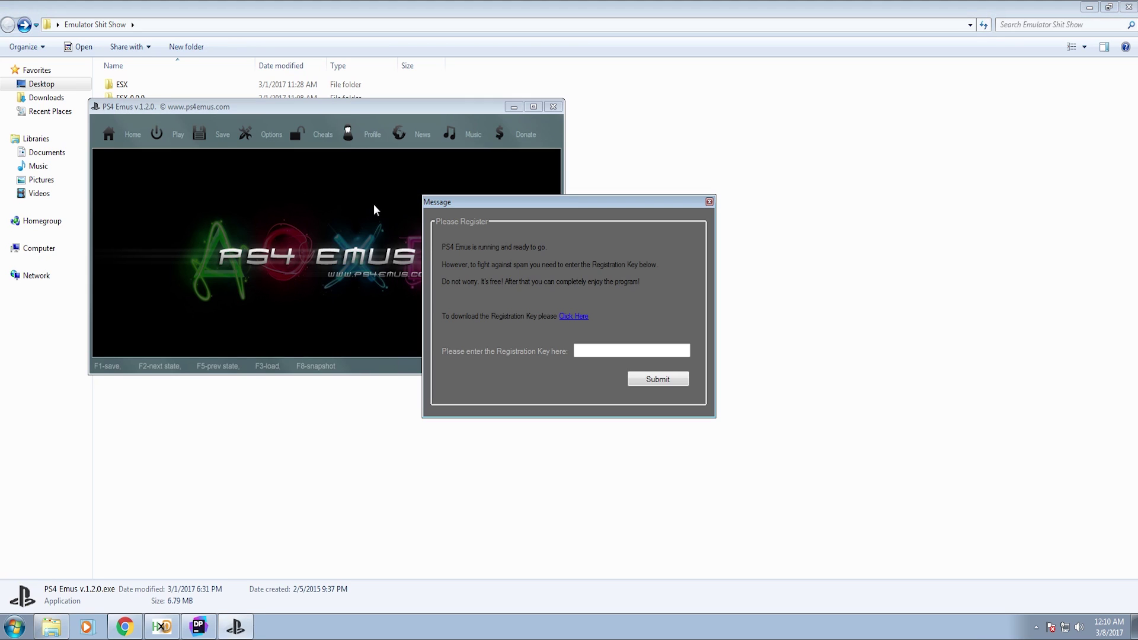
{"action": "left_click_drag", "start_coordinate": [440, 200], "coordinate": [429, 203]}
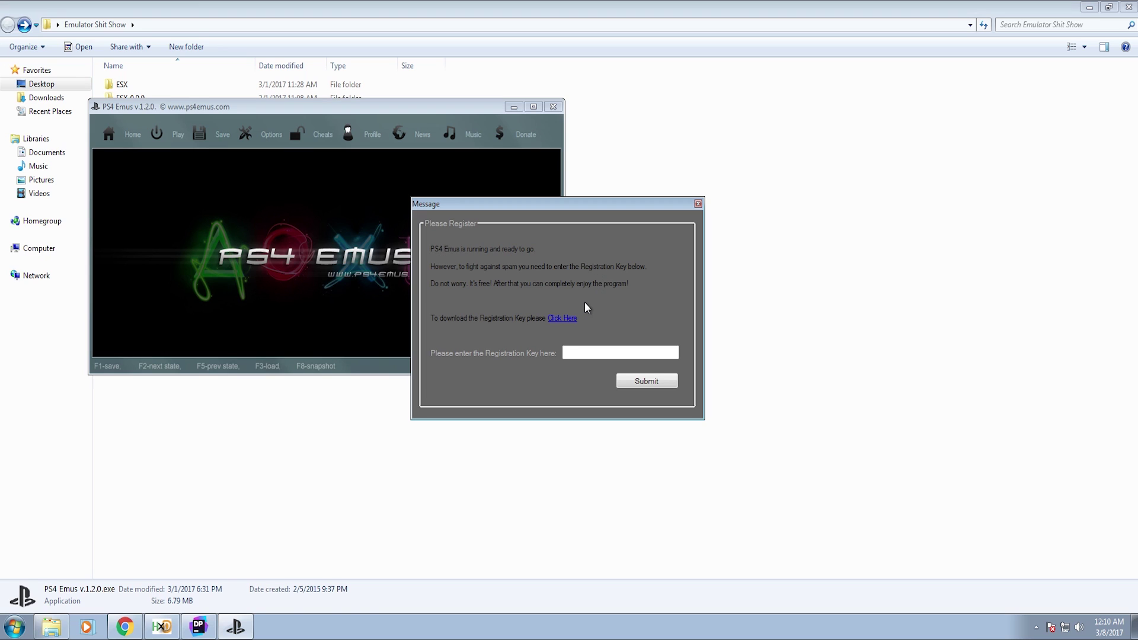
{"action": "left_click", "coordinate": [548, 319]}
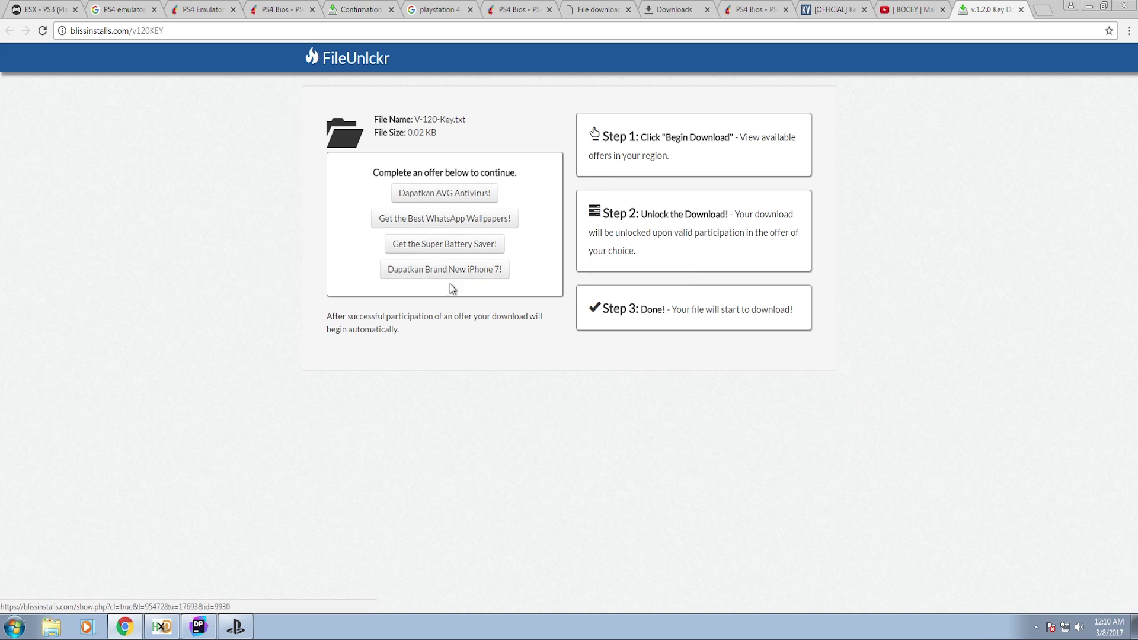
Return to dotPeek and copy the registration key that opens Form4 from Button1_Click in the PS4 Emus Form2.cs.
{"action": "left_click", "coordinate": [232, 630]}
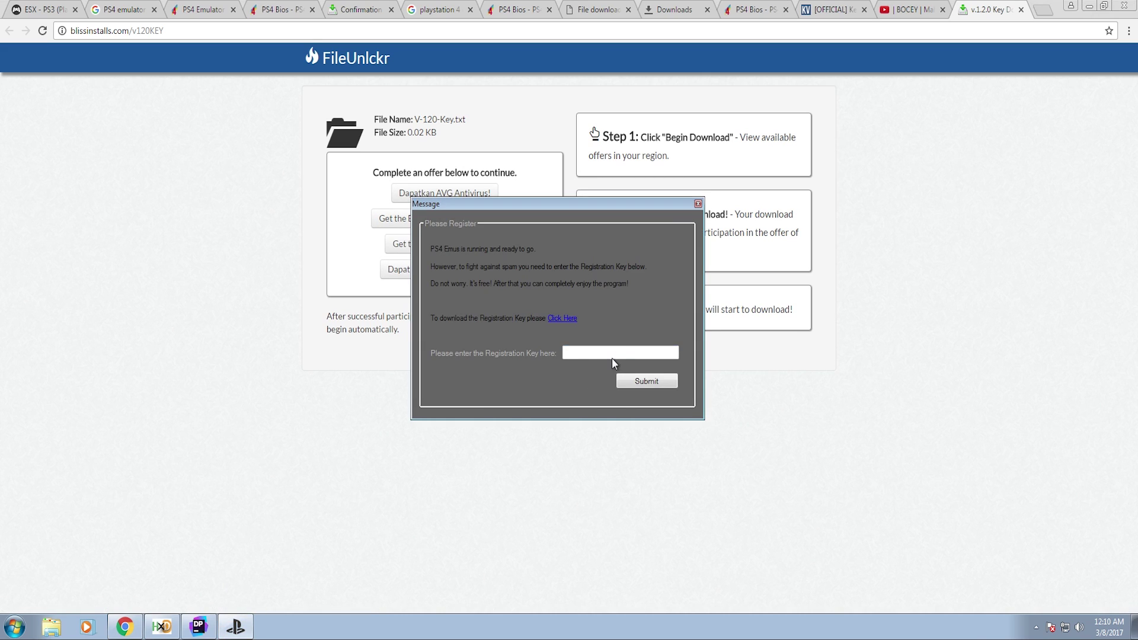
{"action": "left_click", "coordinate": [198, 626]}
{"action": "left_click", "coordinate": [343, 55]}
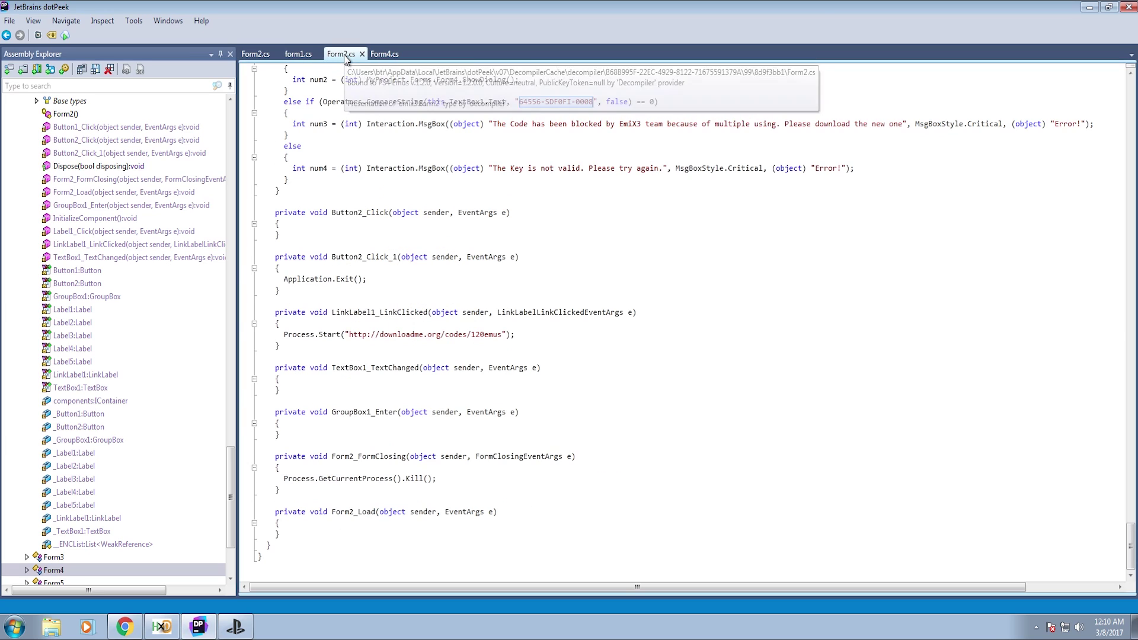
{"action": "scroll", "coordinate": [489, 233], "scroll_direction": "up", "scroll_amount": 6}
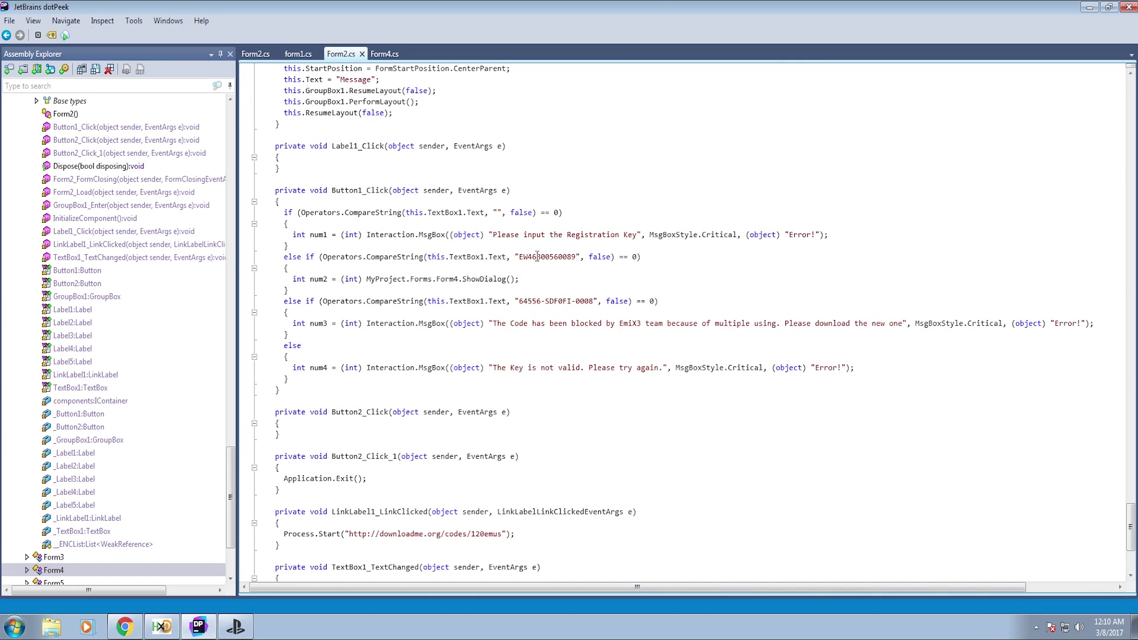
{"action": "double_click", "coordinate": [537, 256]}
{"action": "key", "text": "ctrl+c"}
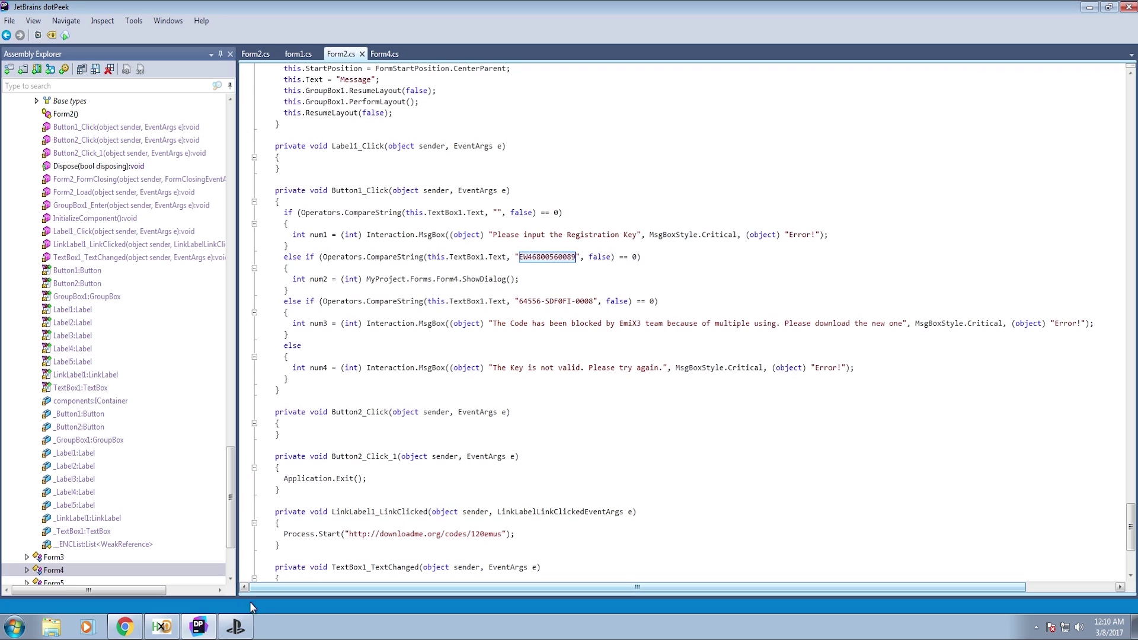
Paste the copied registration key into the PS4 Emus registration window and submit it.
{"action": "left_click", "coordinate": [235, 626]}
{"action": "left_click", "coordinate": [652, 352]}
{"action": "key", "text": "ctrl+v"}
{"action": "left_click", "coordinate": [634, 380]}
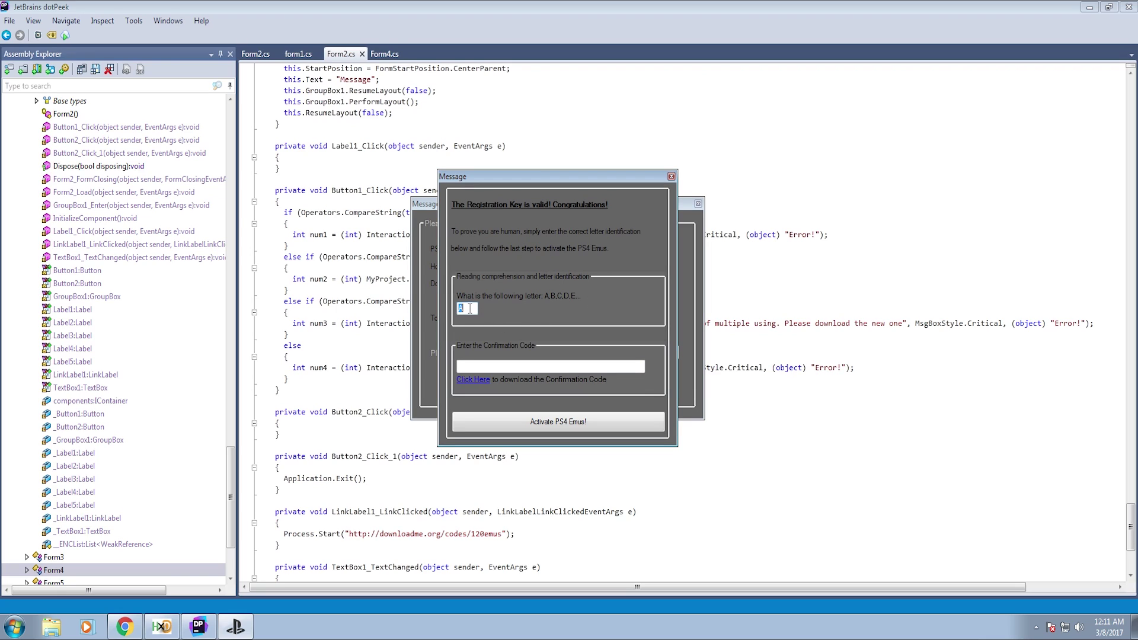
Answer the letter identification question with F, view the confirmation code download page and return to PS4 Emus.
{"action": "type", "text": "F"}
{"action": "left_click", "coordinate": [493, 365]}
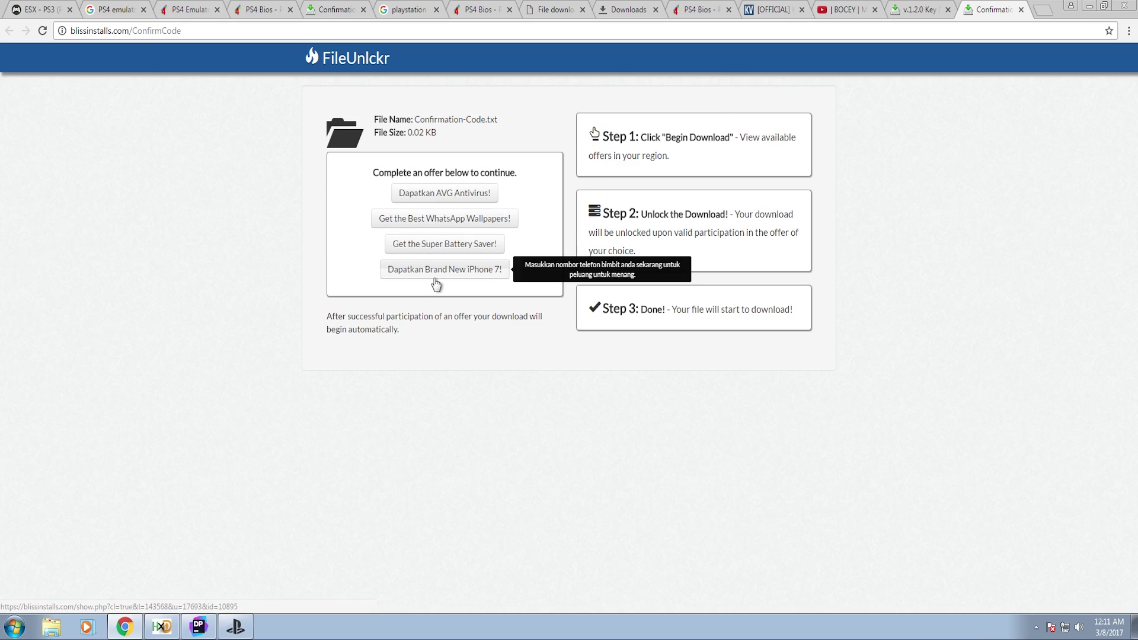
{"action": "left_click", "coordinate": [236, 626]}
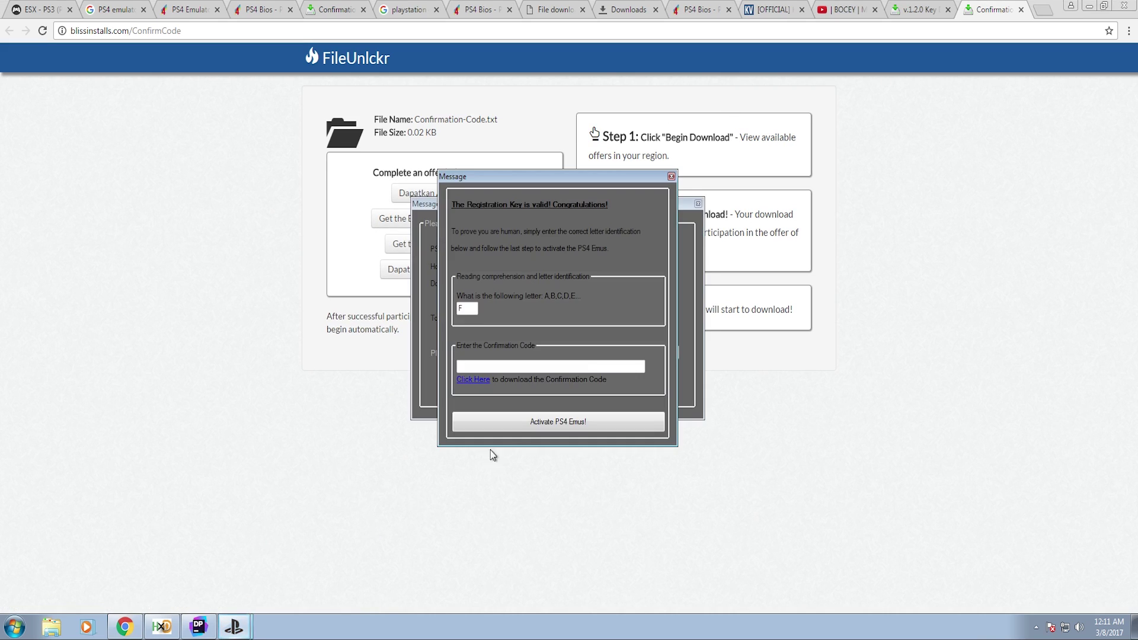
Enter the second confirmation code checked in Form4.cs into the confirmation code field and try to activate PS4 Emus.
{"action": "left_click", "coordinate": [584, 366]}
{"action": "key", "text": "alt+Tab"}
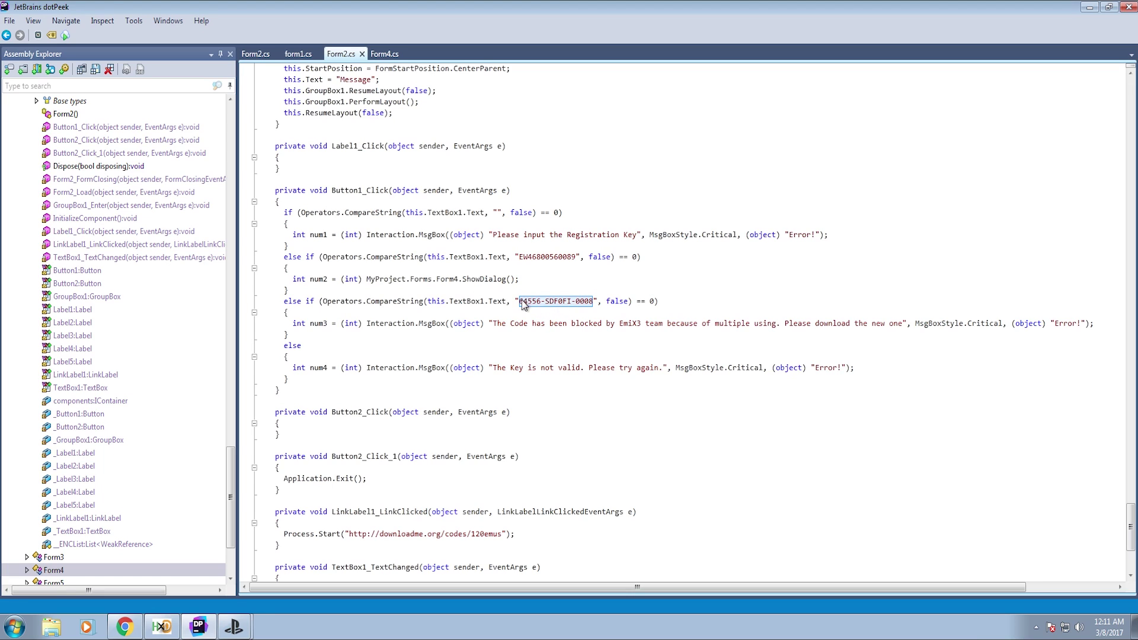
{"action": "left_click", "coordinate": [234, 627]}
{"action": "left_click", "coordinate": [237, 599]}
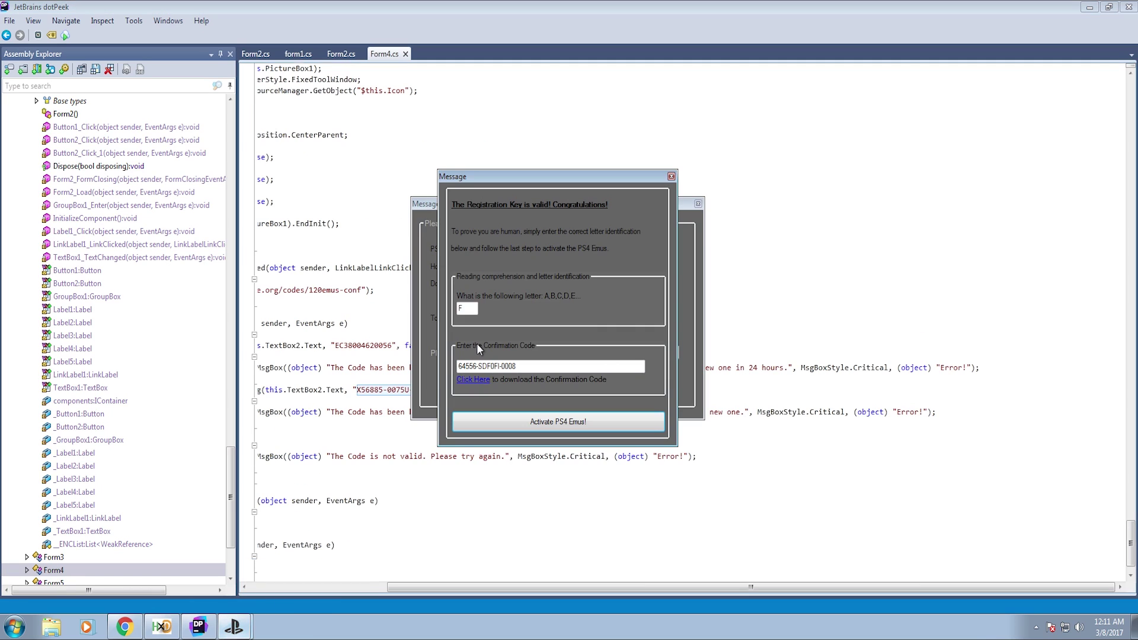
{"action": "double_click", "coordinate": [528, 364]}
{"action": "key", "text": "ctrl+v"}
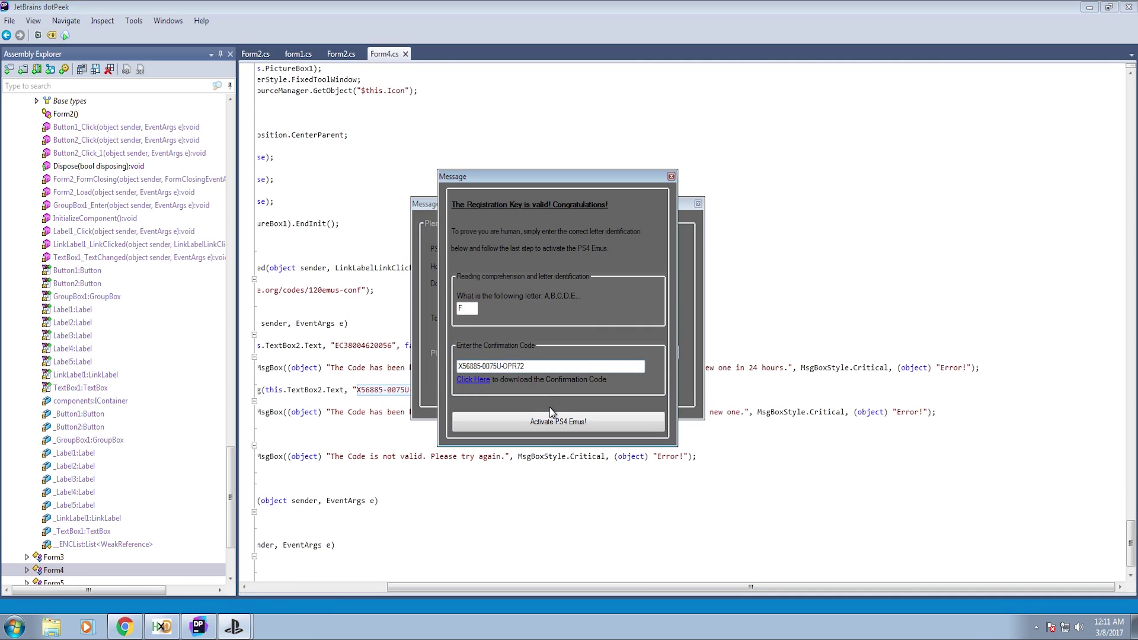
{"action": "left_click", "coordinate": [551, 414]}
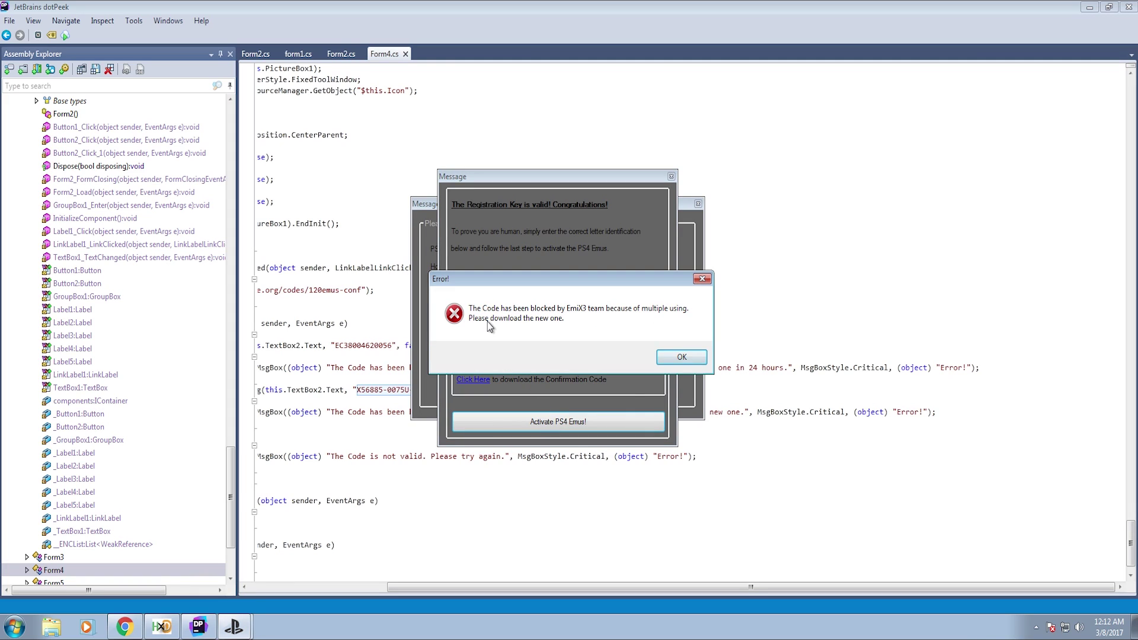
Dismiss the PS4 Emus error messages, resubmit the registration form once and close the registration window.
{"action": "left_click", "coordinate": [681, 357]}
{"action": "left_click", "coordinate": [629, 380]}
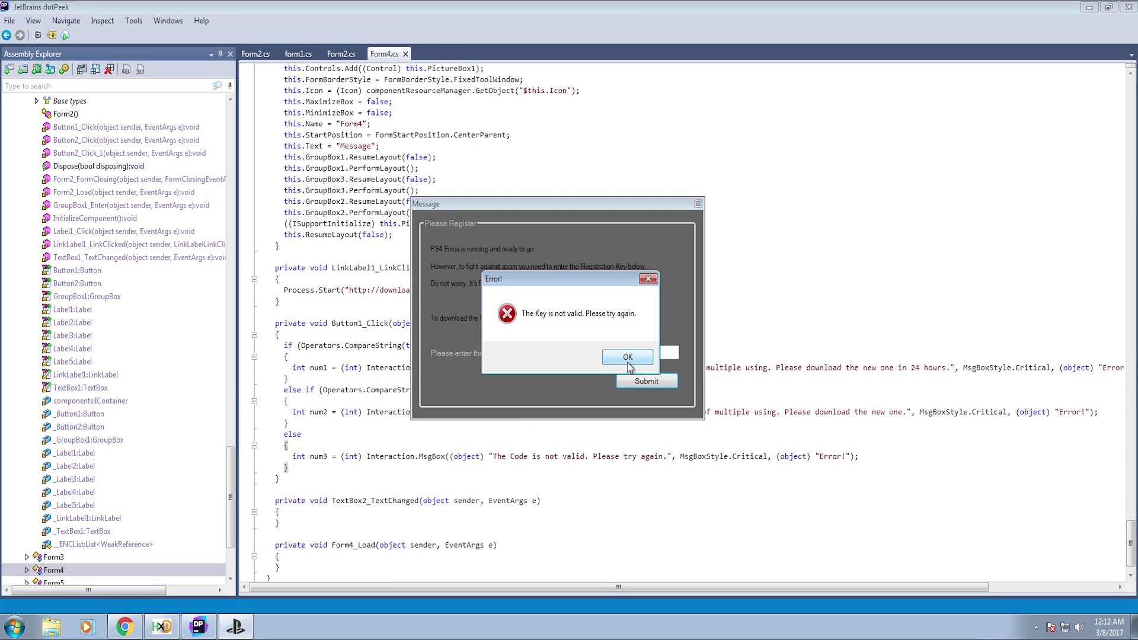
{"action": "left_click", "coordinate": [628, 360]}
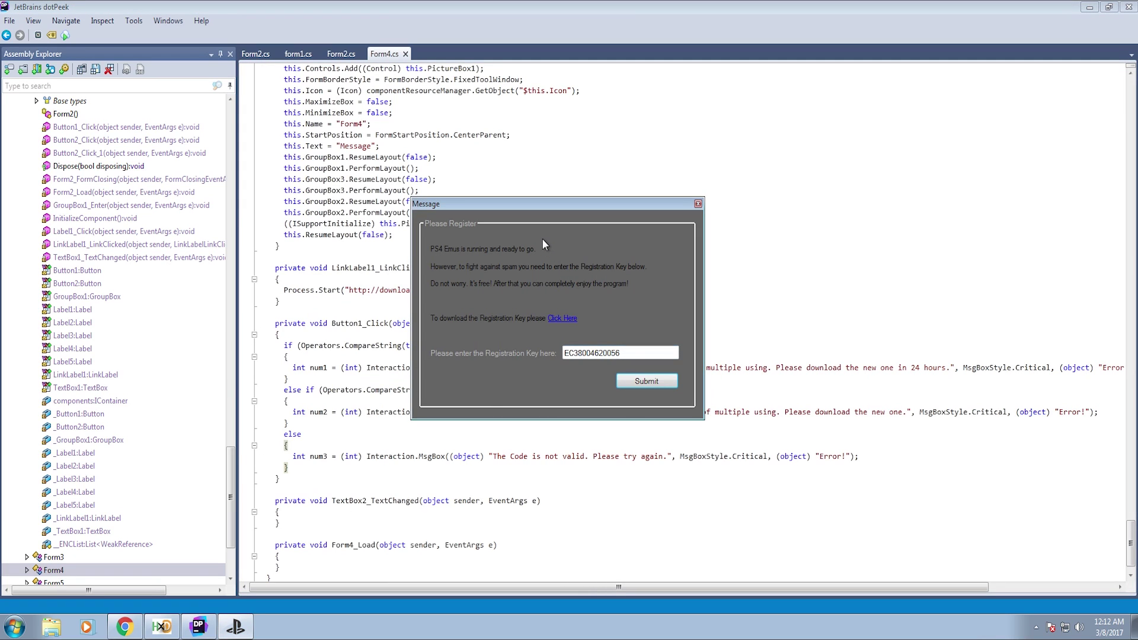
{"action": "left_click", "coordinate": [697, 203]}
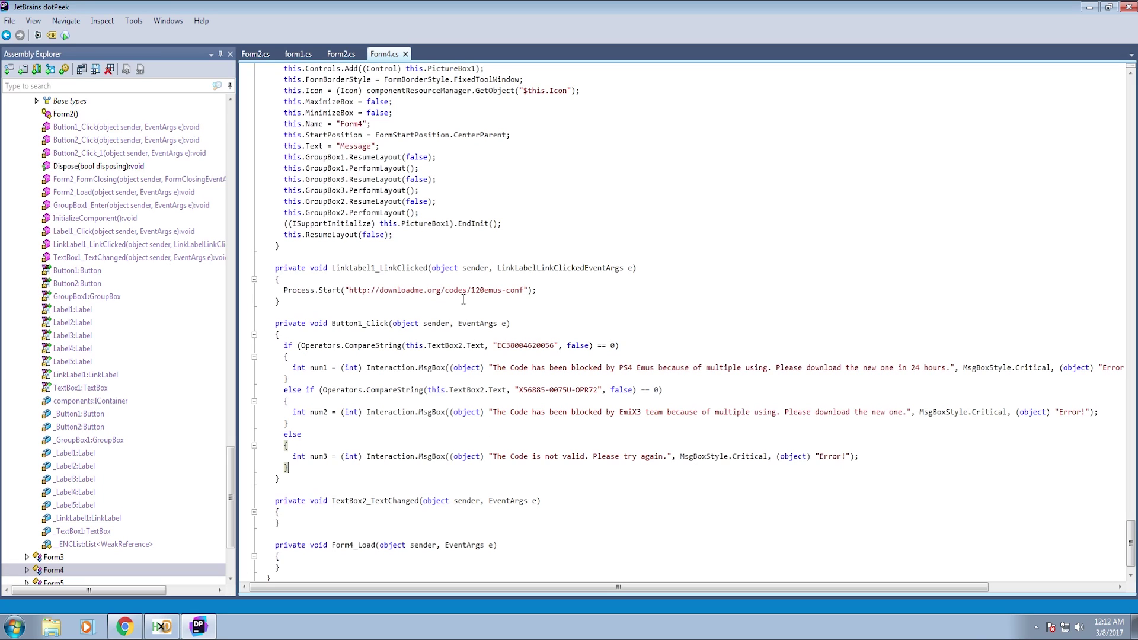
Examine the hard-coded error messages for each confirmation code in Button1_Click of Form4.cs and the form's label texts.
{"action": "scroll", "coordinate": [415, 230], "scroll_direction": "down", "scroll_amount": 1}
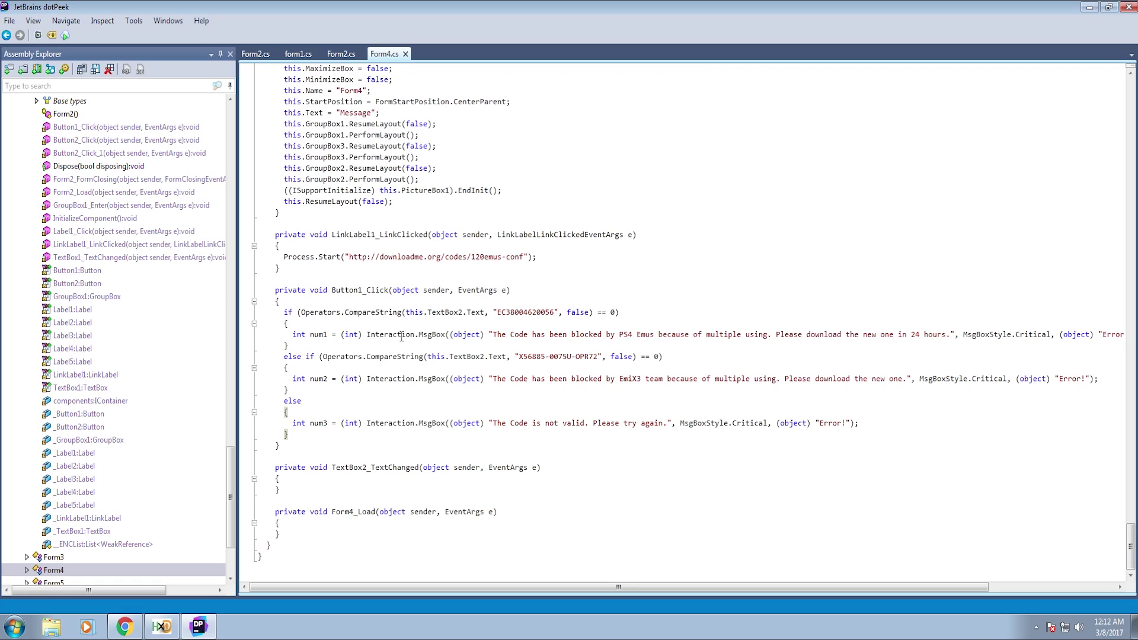
{"action": "left_click_drag", "start_coordinate": [499, 334], "coordinate": [599, 334]}
{"action": "left_click_drag", "start_coordinate": [610, 334], "coordinate": [950, 336]}
{"action": "left_click", "coordinate": [914, 350]}
{"action": "left_click_drag", "start_coordinate": [492, 379], "coordinate": [907, 384]}
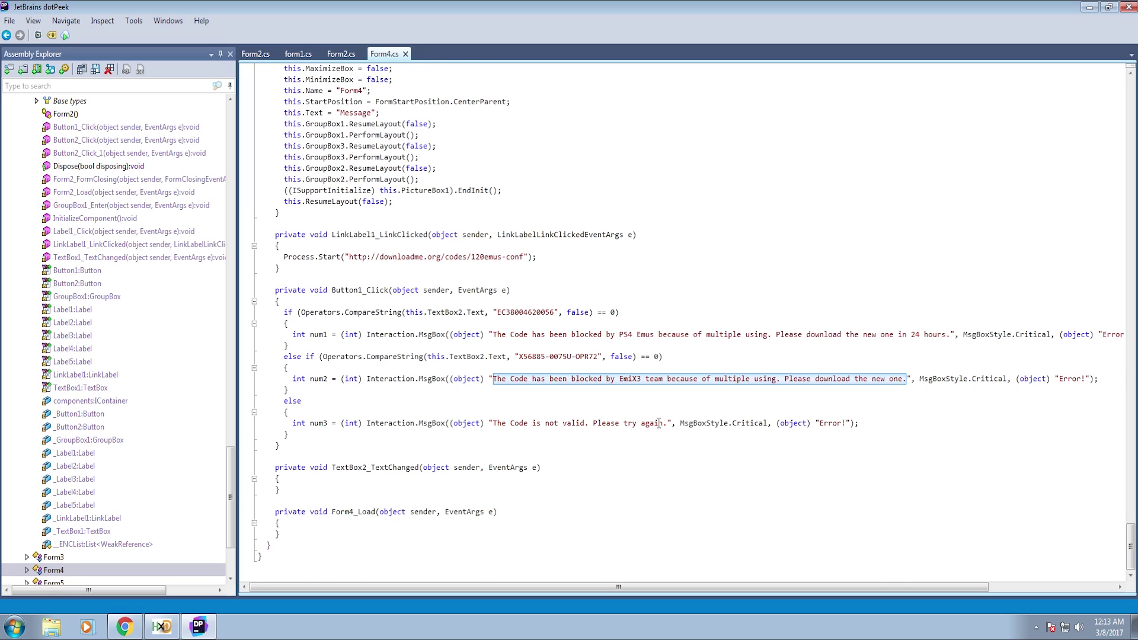
{"action": "scroll", "coordinate": [659, 423], "scroll_direction": "up", "scroll_amount": 20}
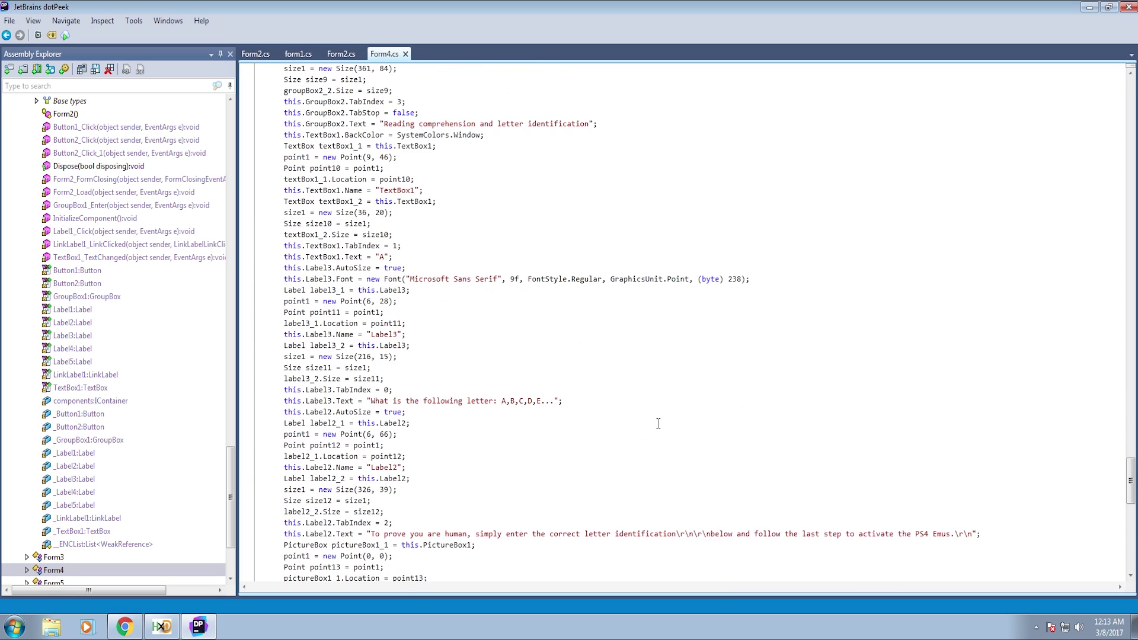
{"action": "scroll", "coordinate": [659, 423], "scroll_direction": "down", "scroll_amount": 20}
Close dotPeek and the Chrome window with all its open tabs.
{"action": "left_click", "coordinate": [1129, 7]}
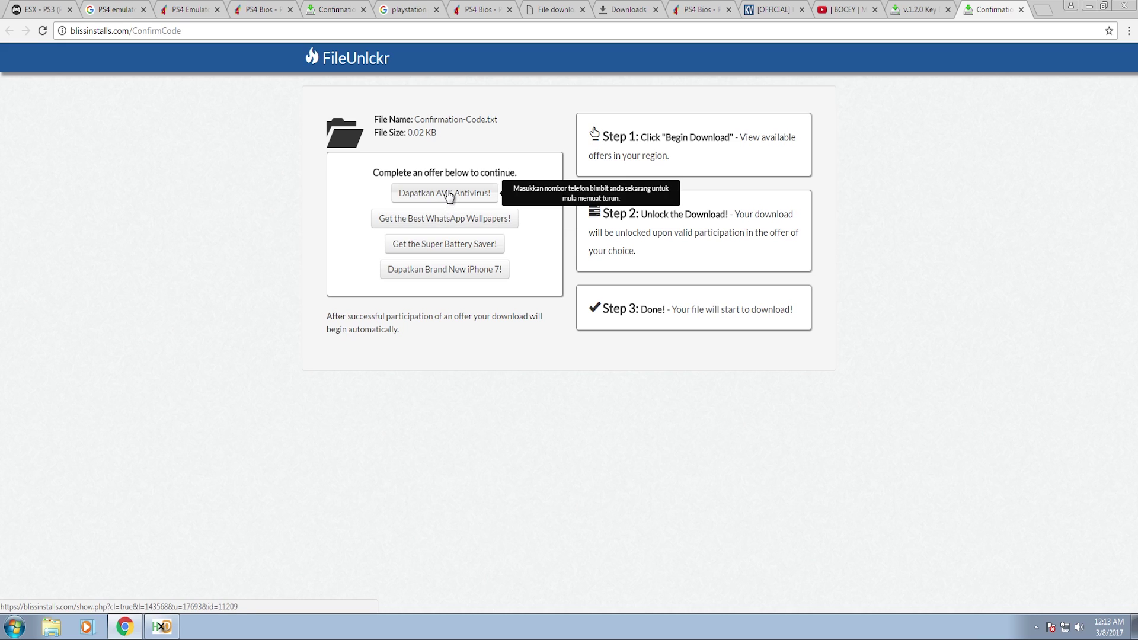
{"action": "left_click", "coordinate": [1124, 6]}
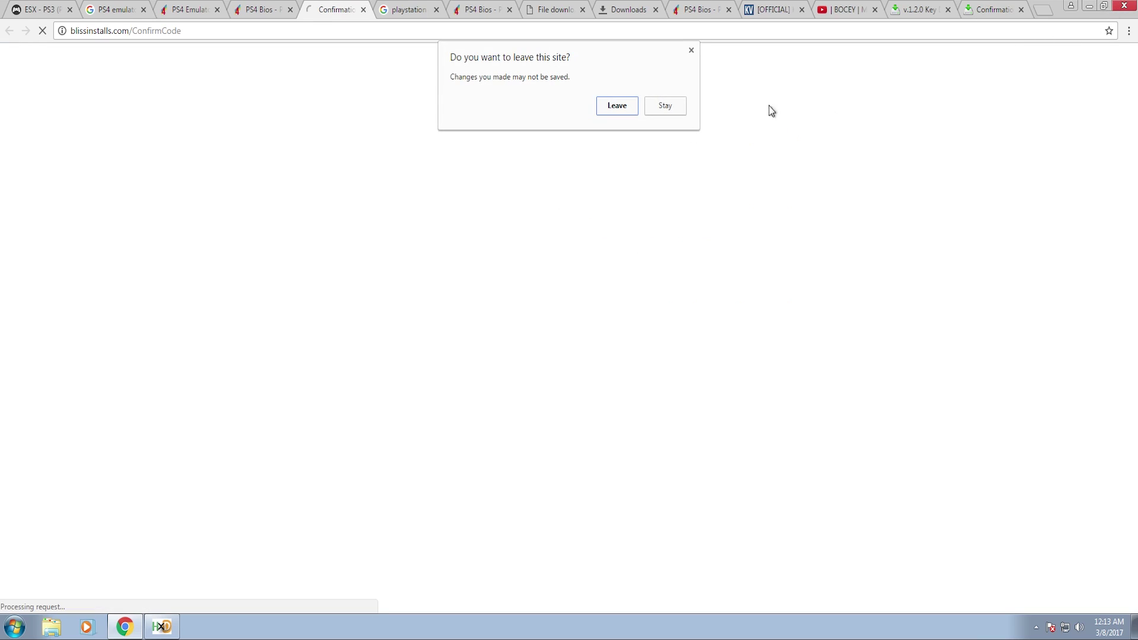